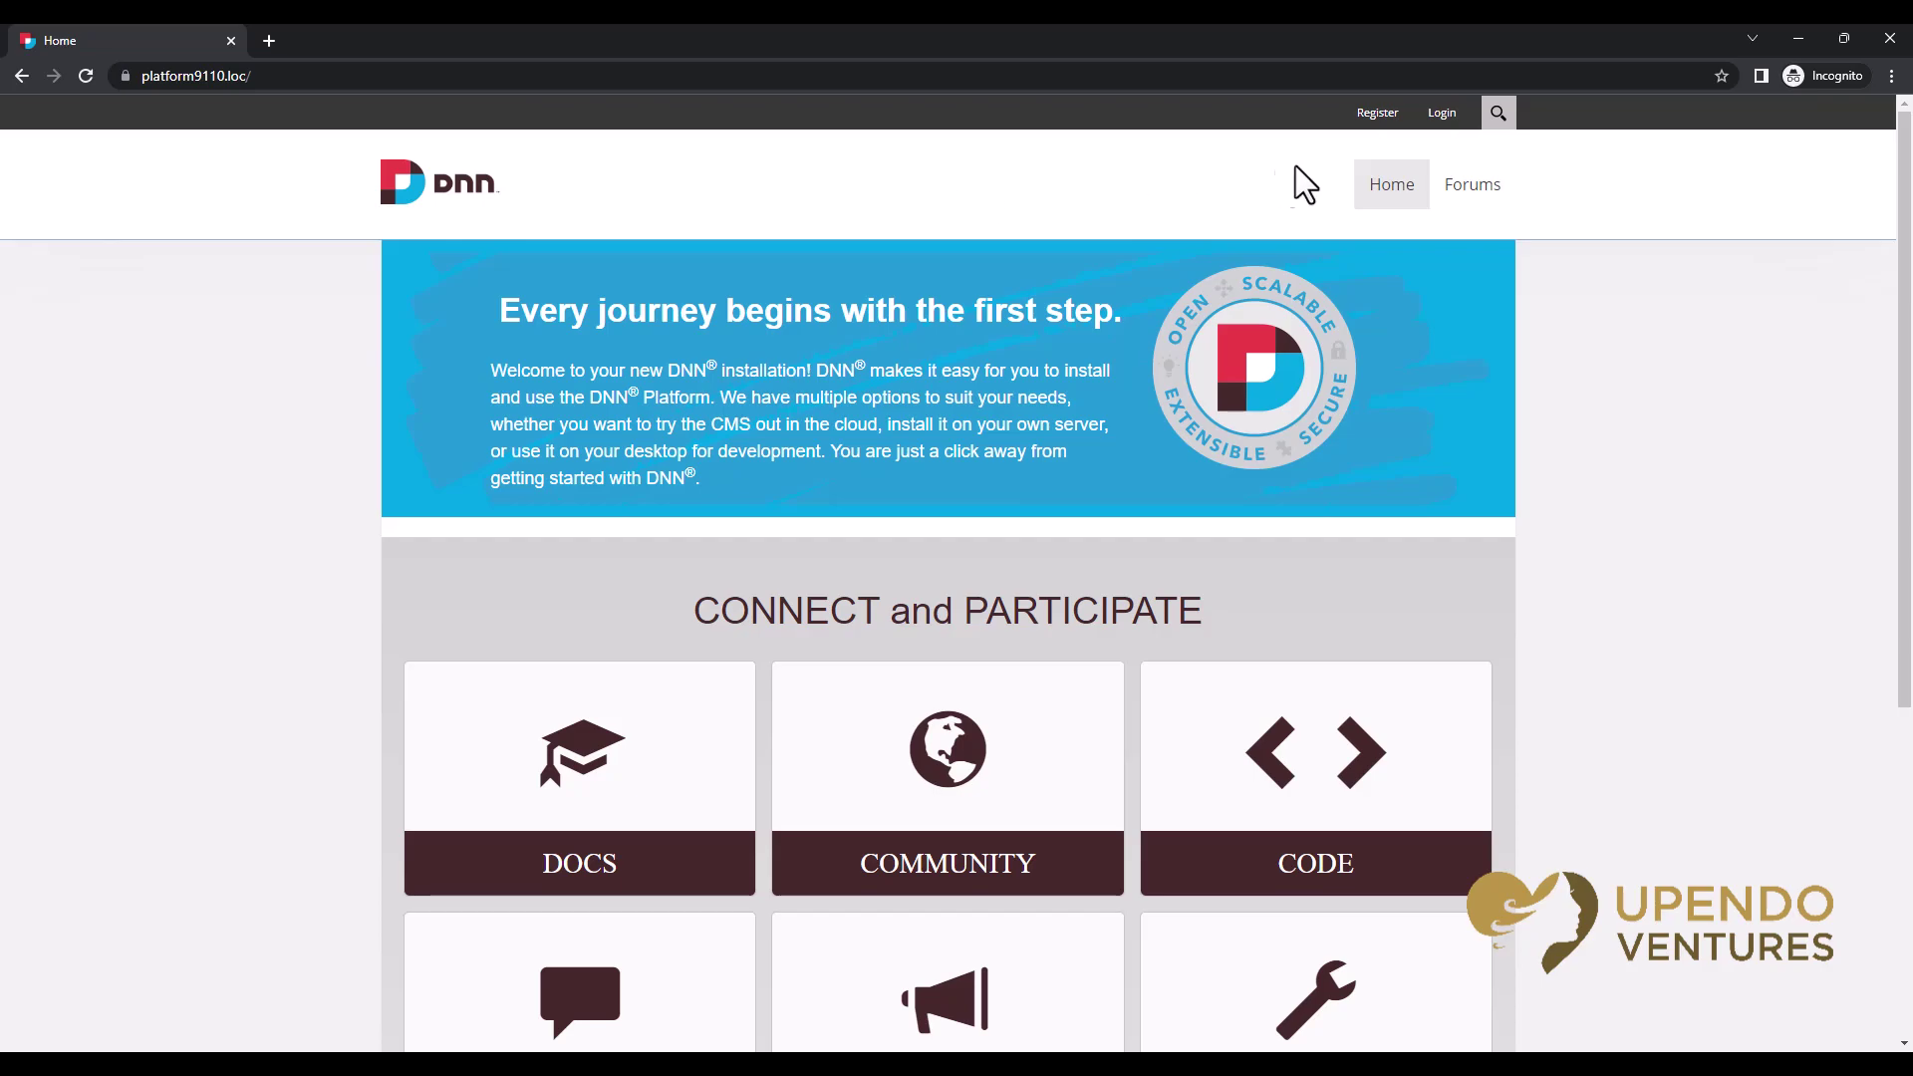
Open the site's registration form through the login window and highlight the opening sentence of its membership note
{"action": "left_click", "coordinate": [1442, 115]}
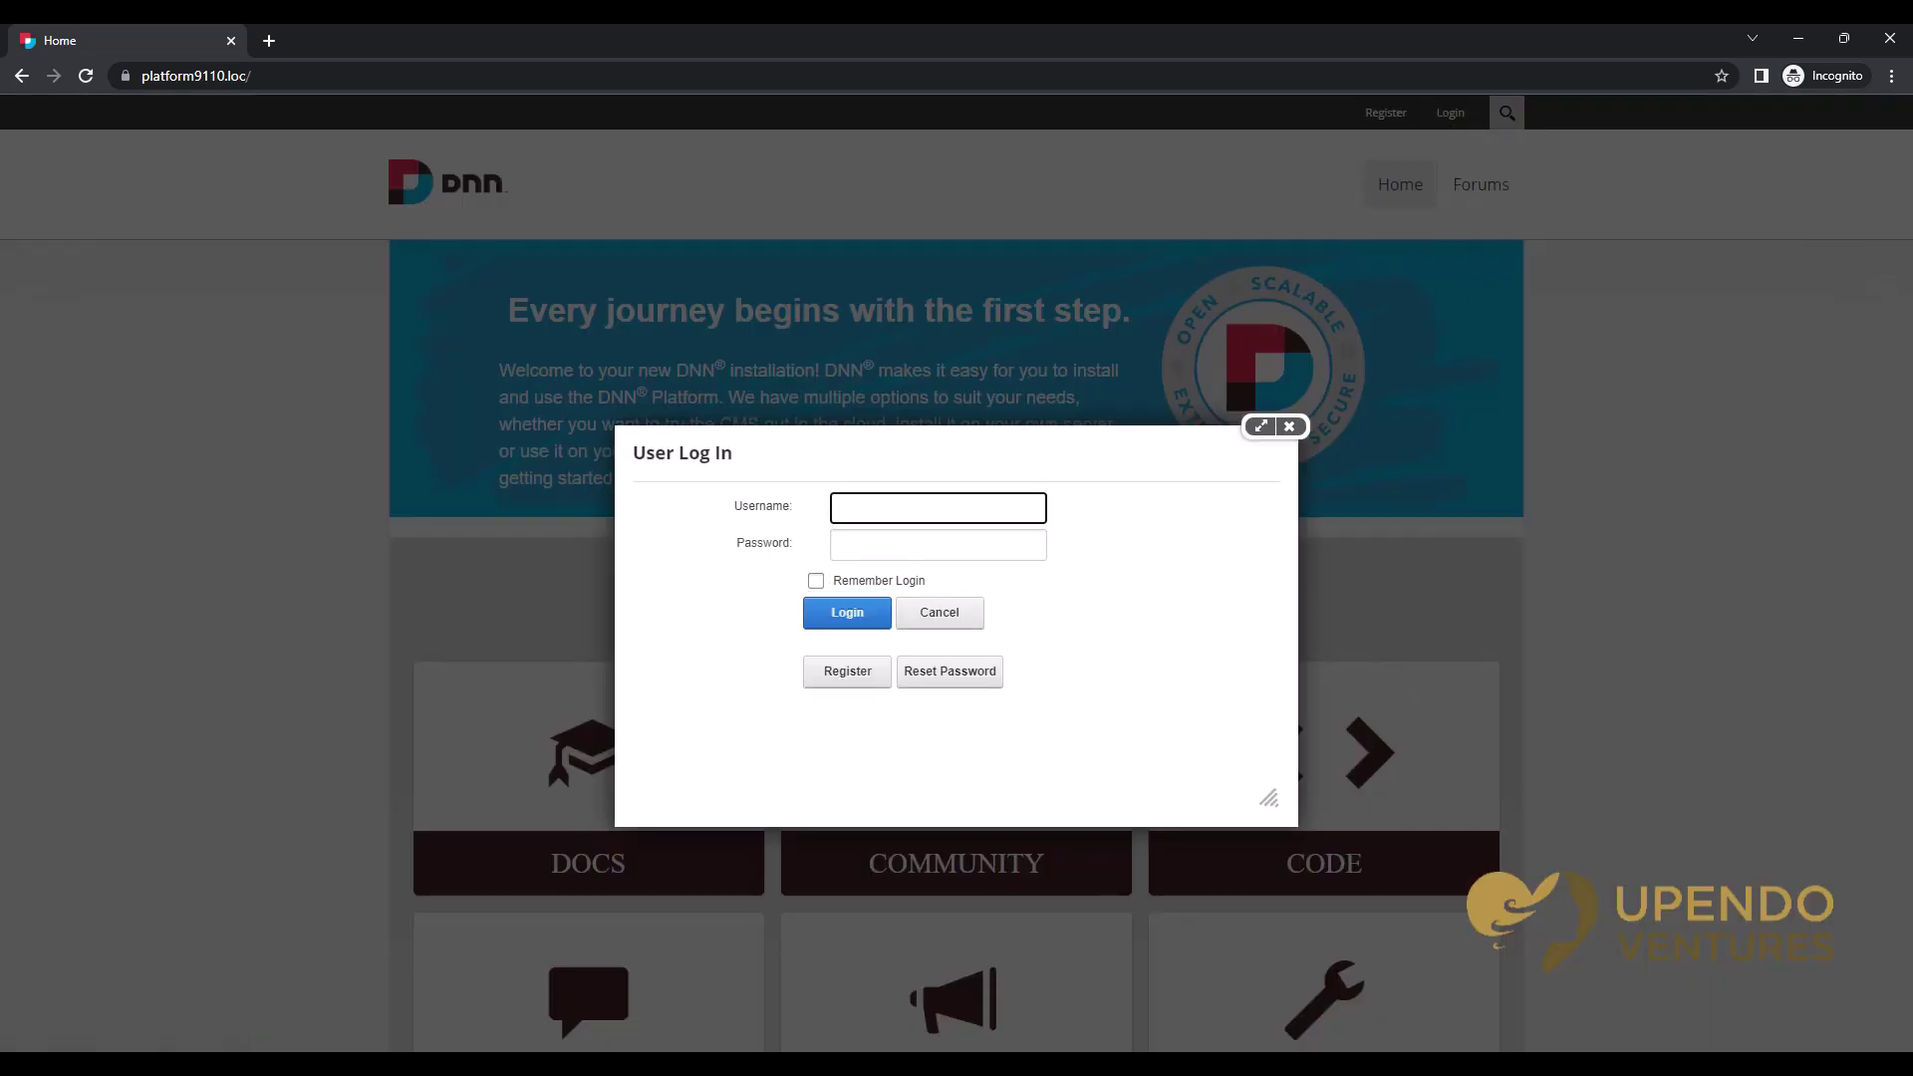
{"action": "left_click", "coordinate": [842, 677]}
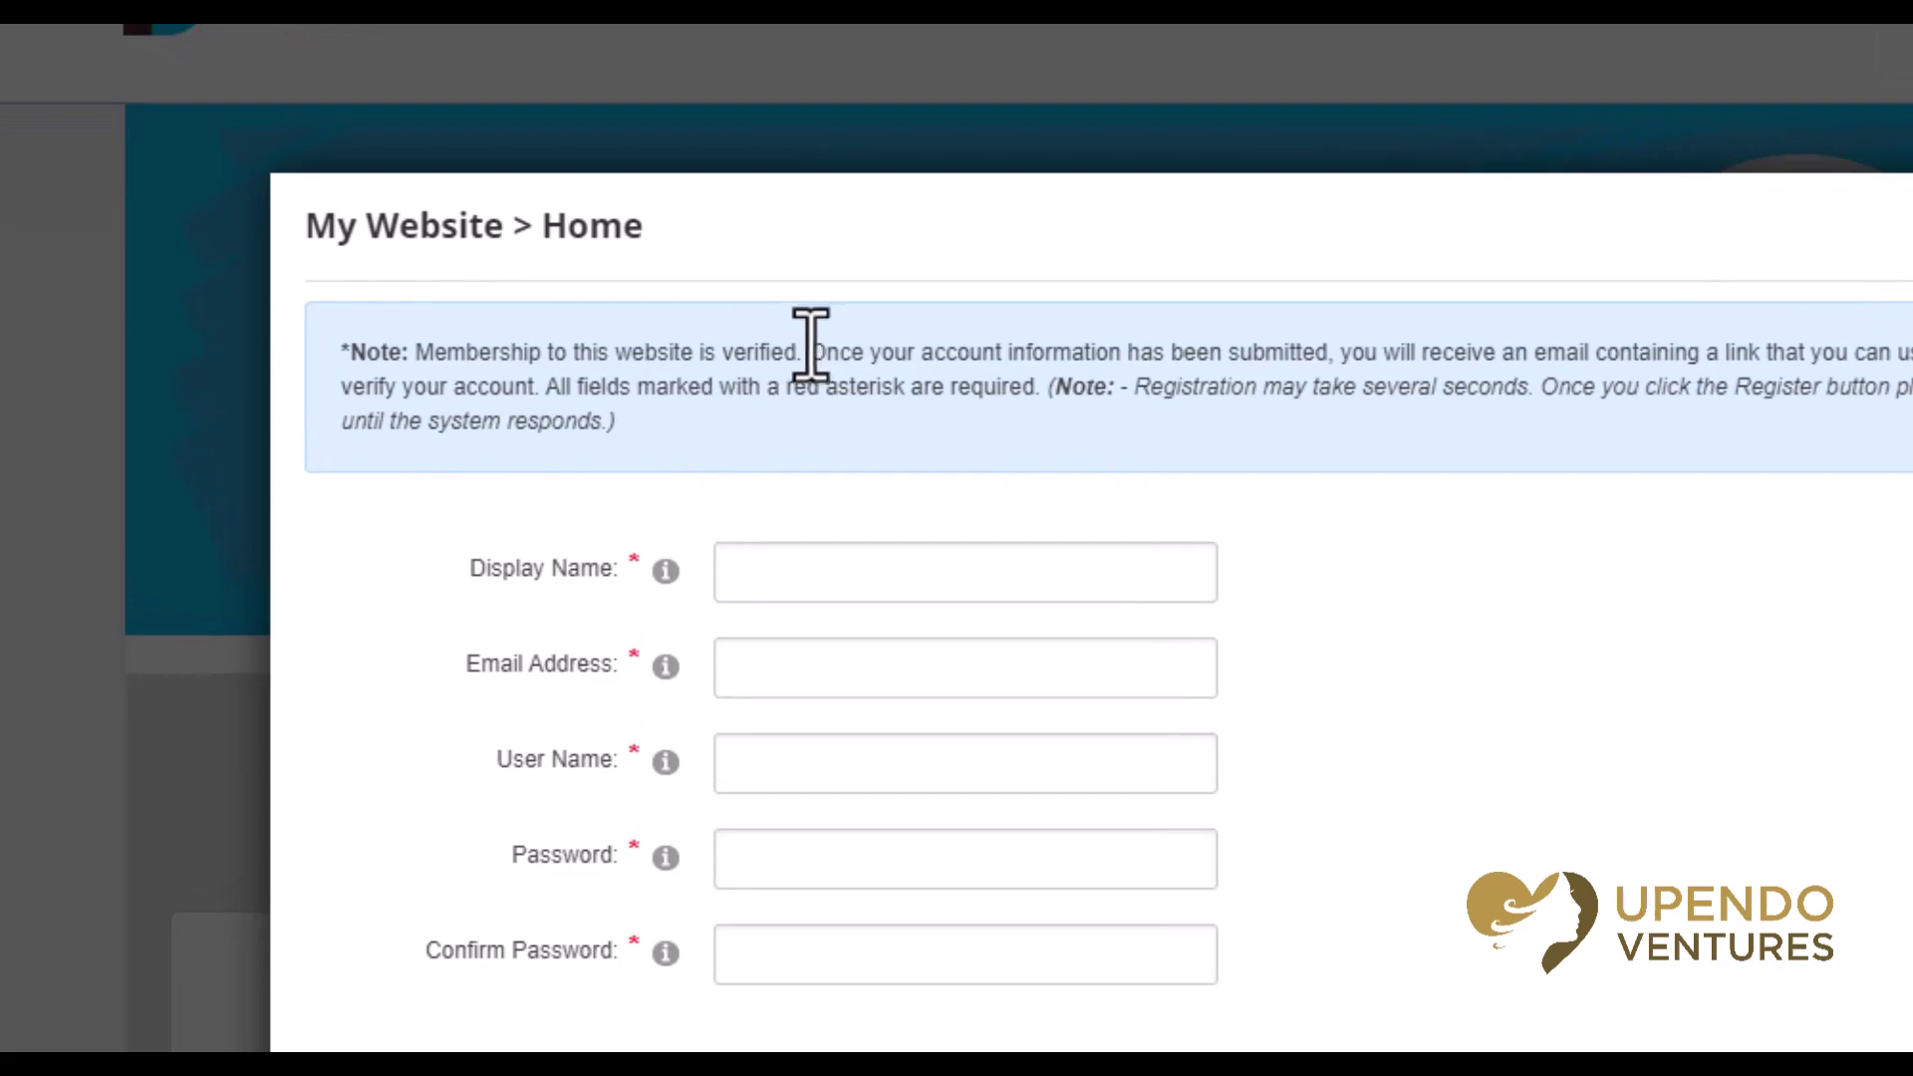
{"action": "left_click_drag", "start_coordinate": [810, 348], "coordinate": [422, 367]}
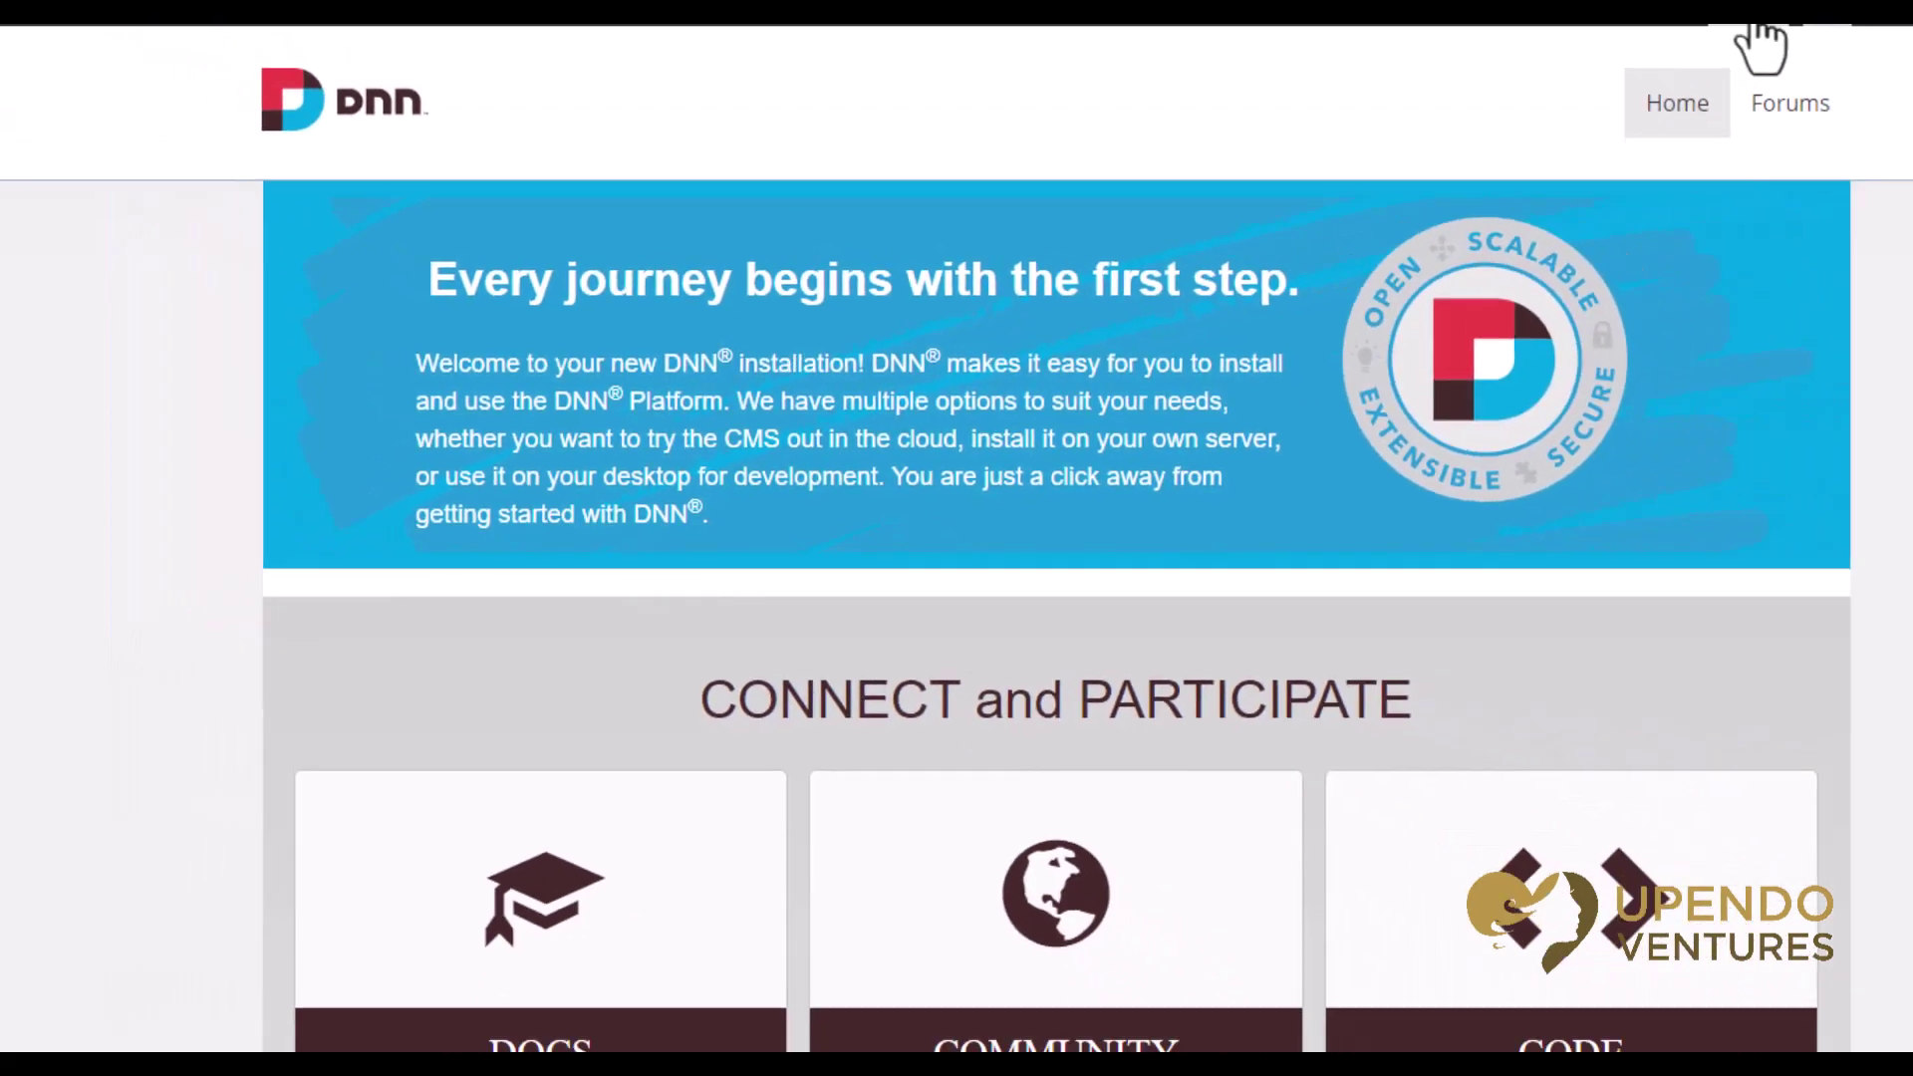
Log in to the site with the username host and the account password
{"action": "left_click", "coordinate": [1451, 112]}
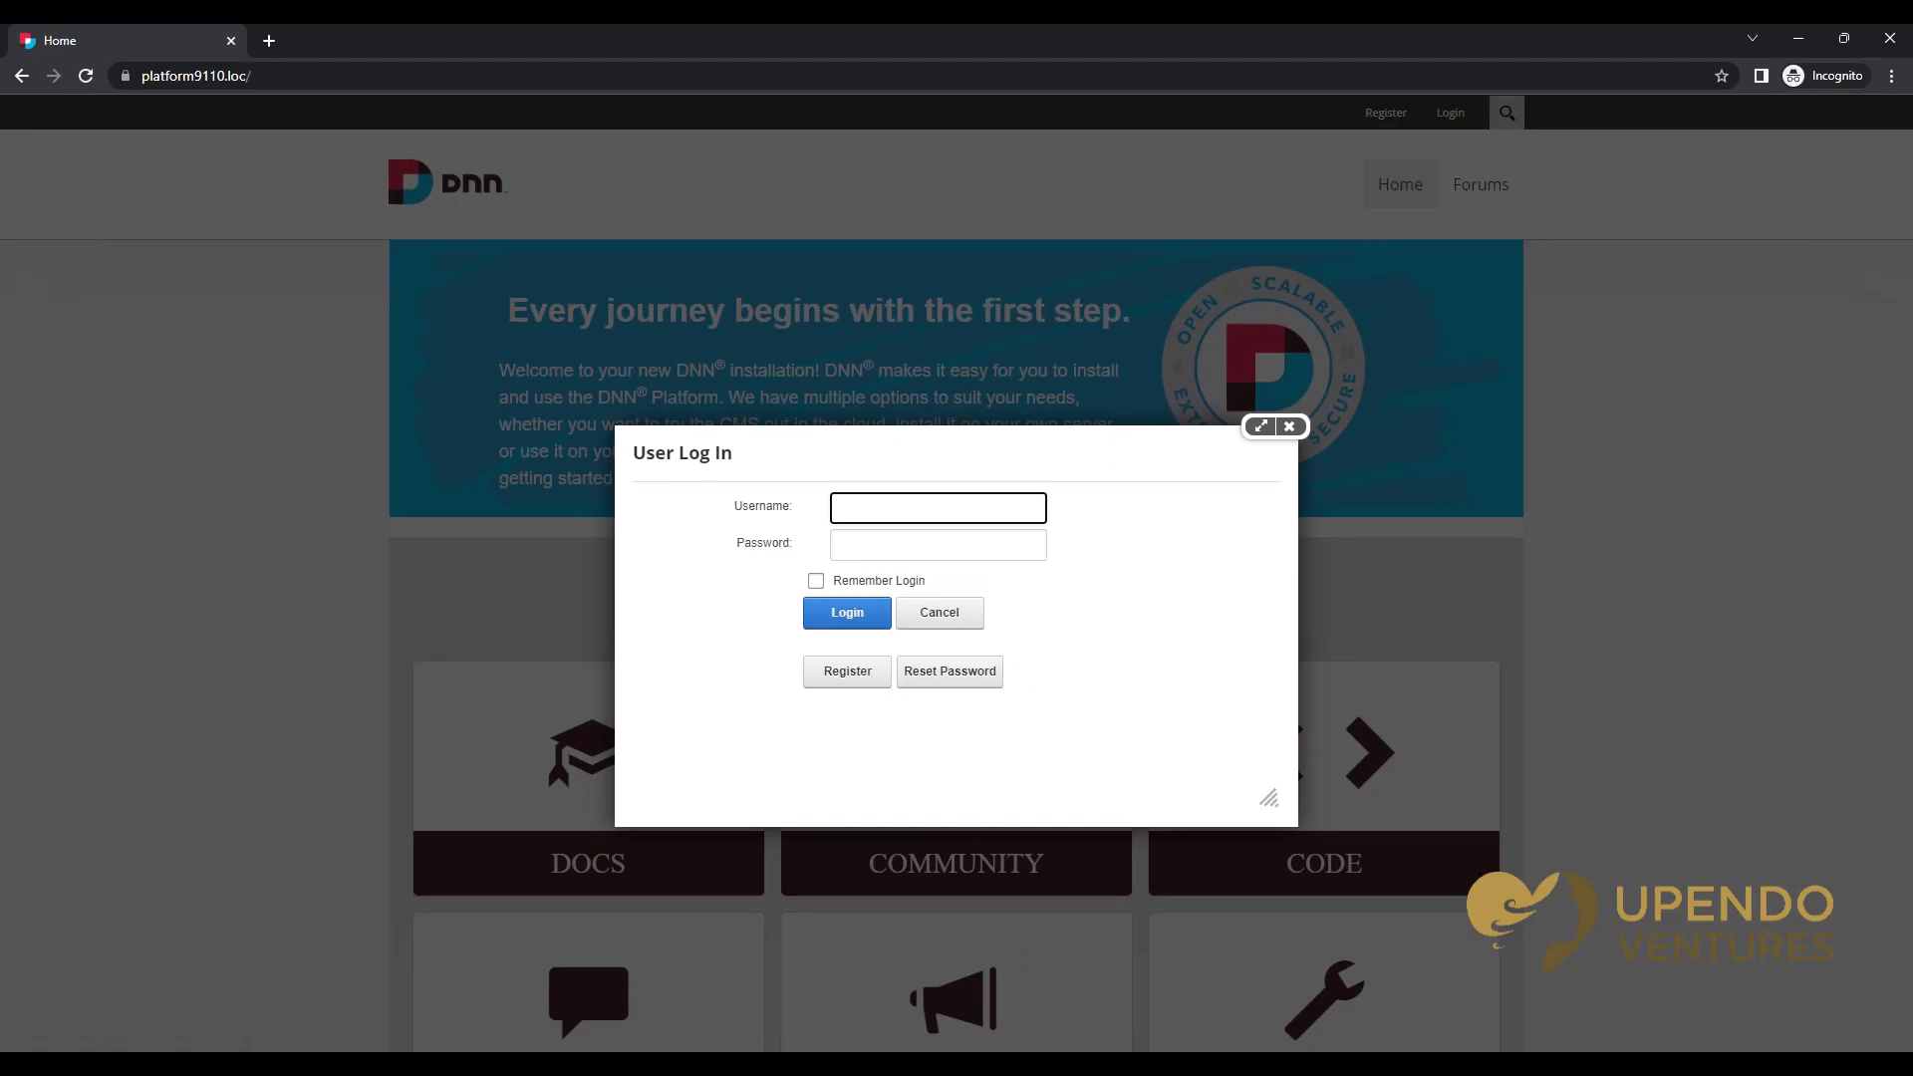
{"action": "type", "text": "host"}
{"action": "key", "text": "Tab"}
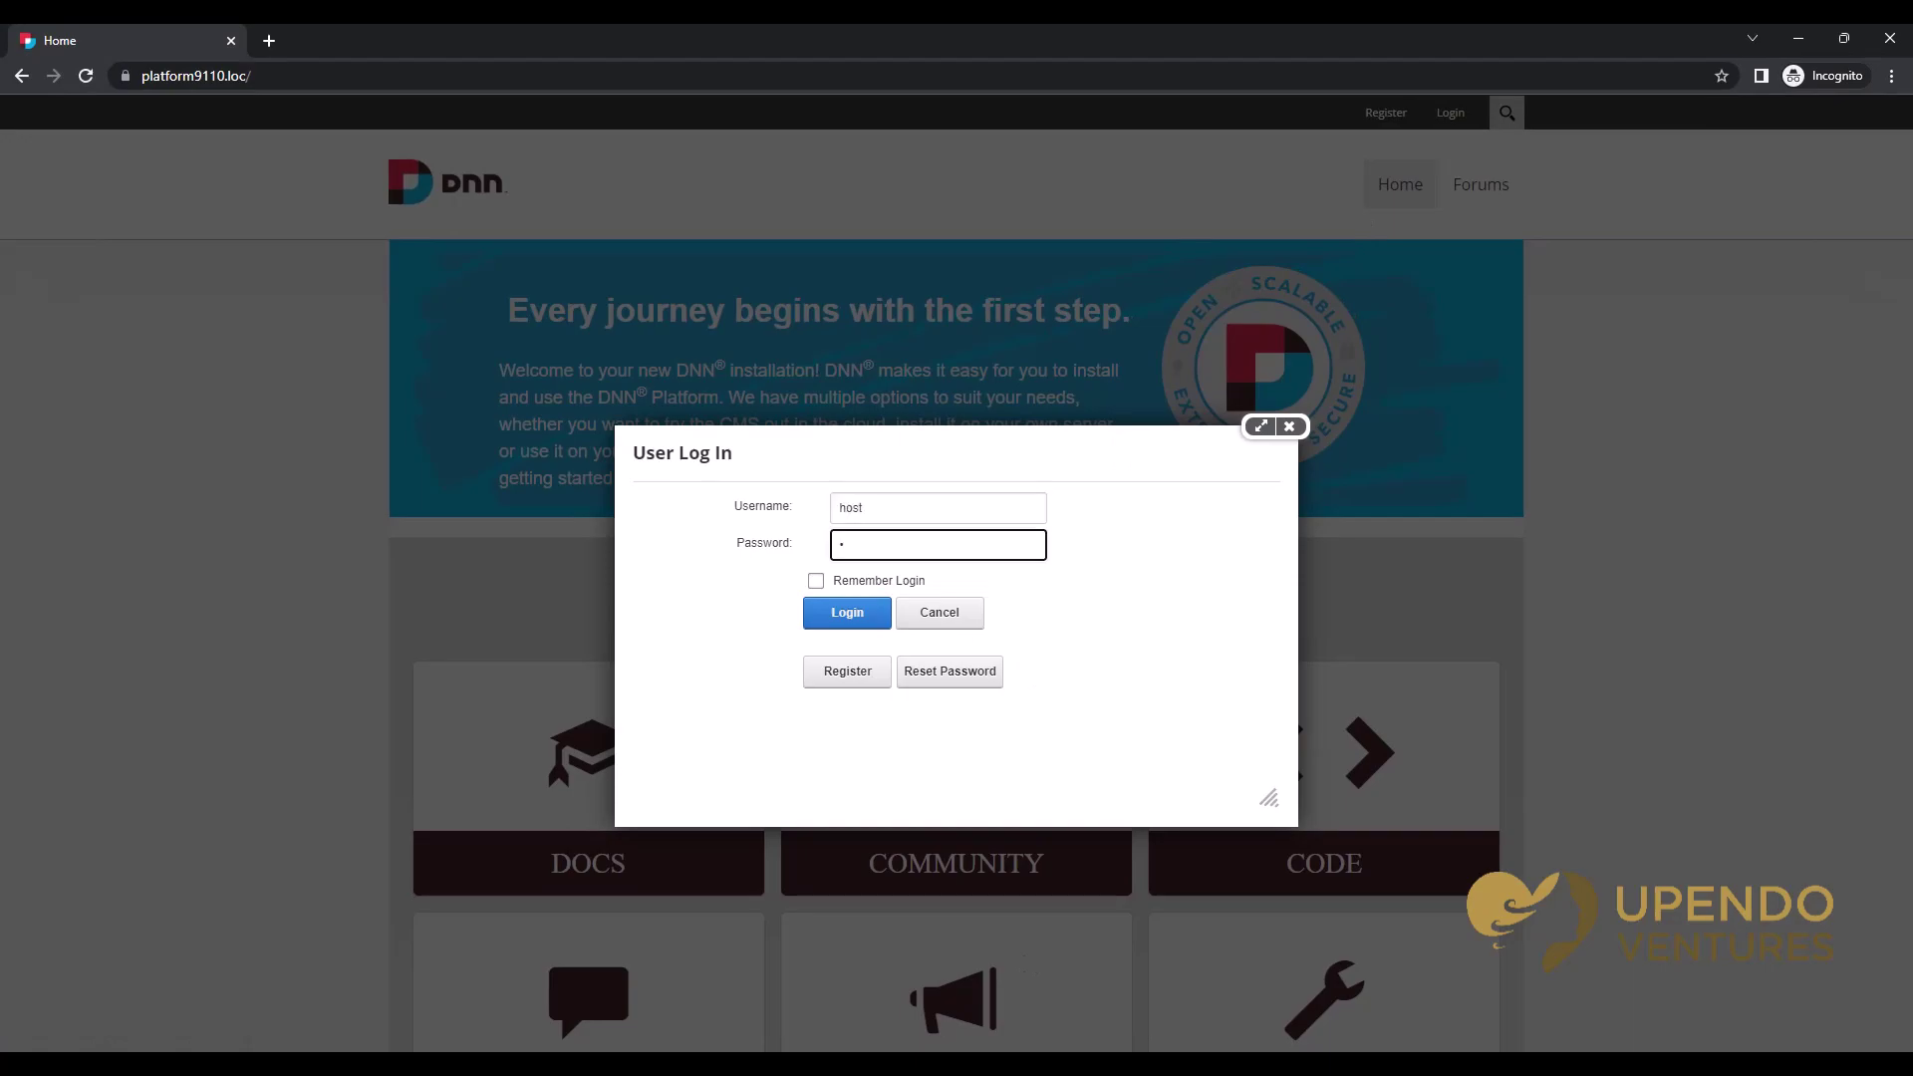
{"action": "key", "text": "Return"}
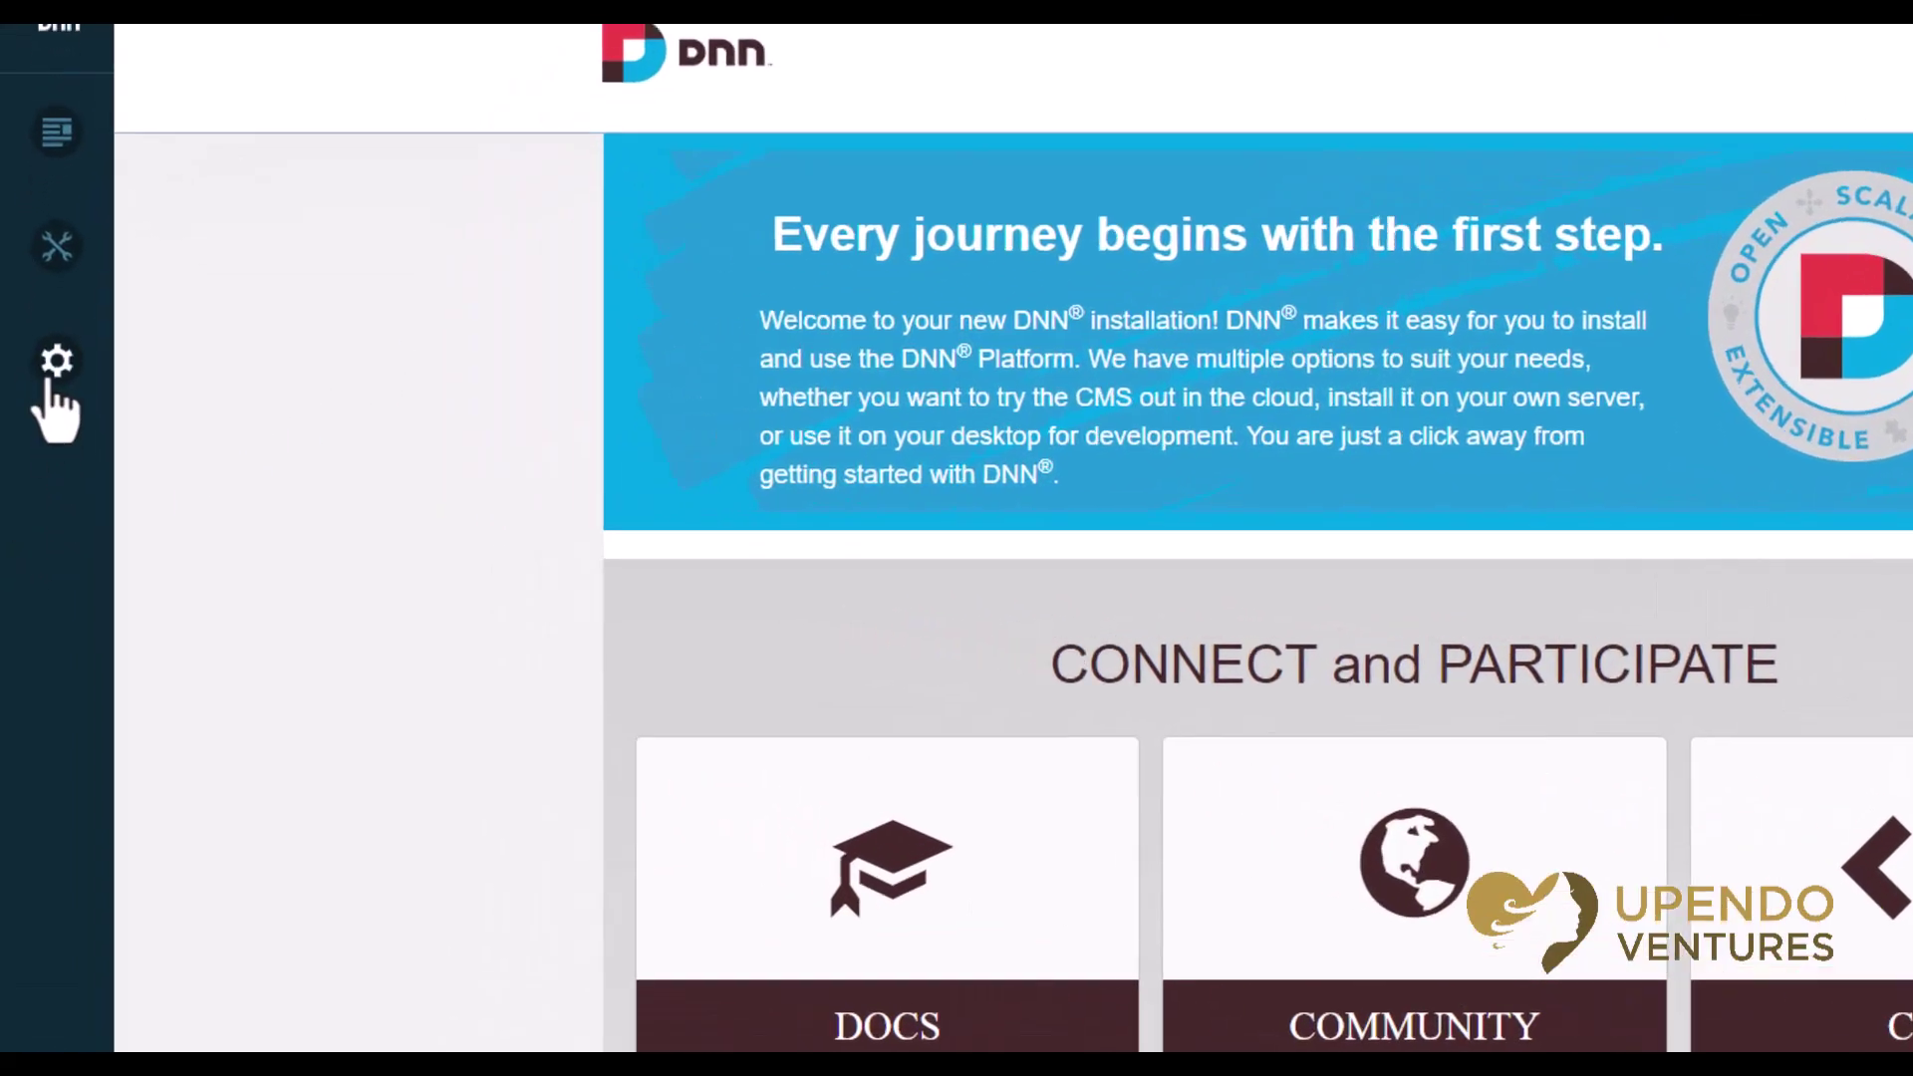
Open the Languages section of the Site Settings
{"action": "mouse_move", "coordinate": [40, 400]}
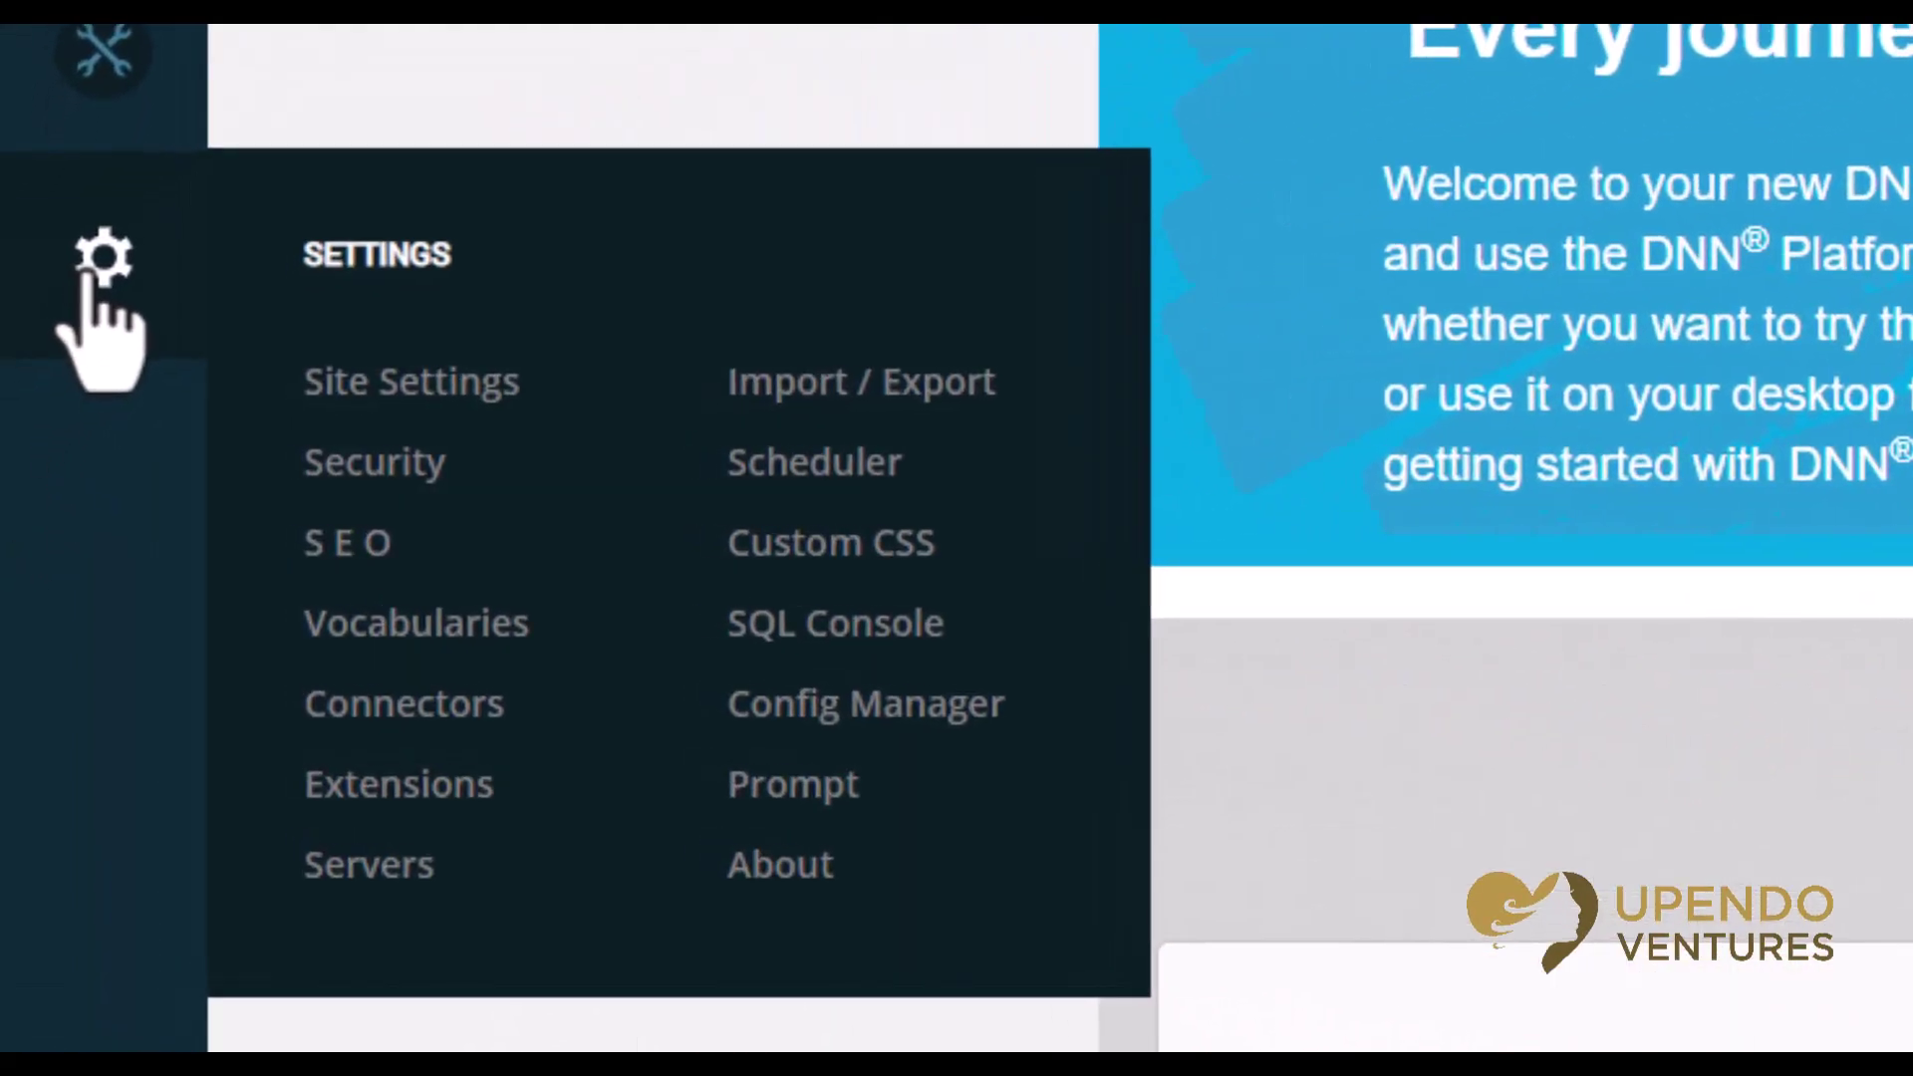
{"action": "left_click", "coordinate": [424, 399]}
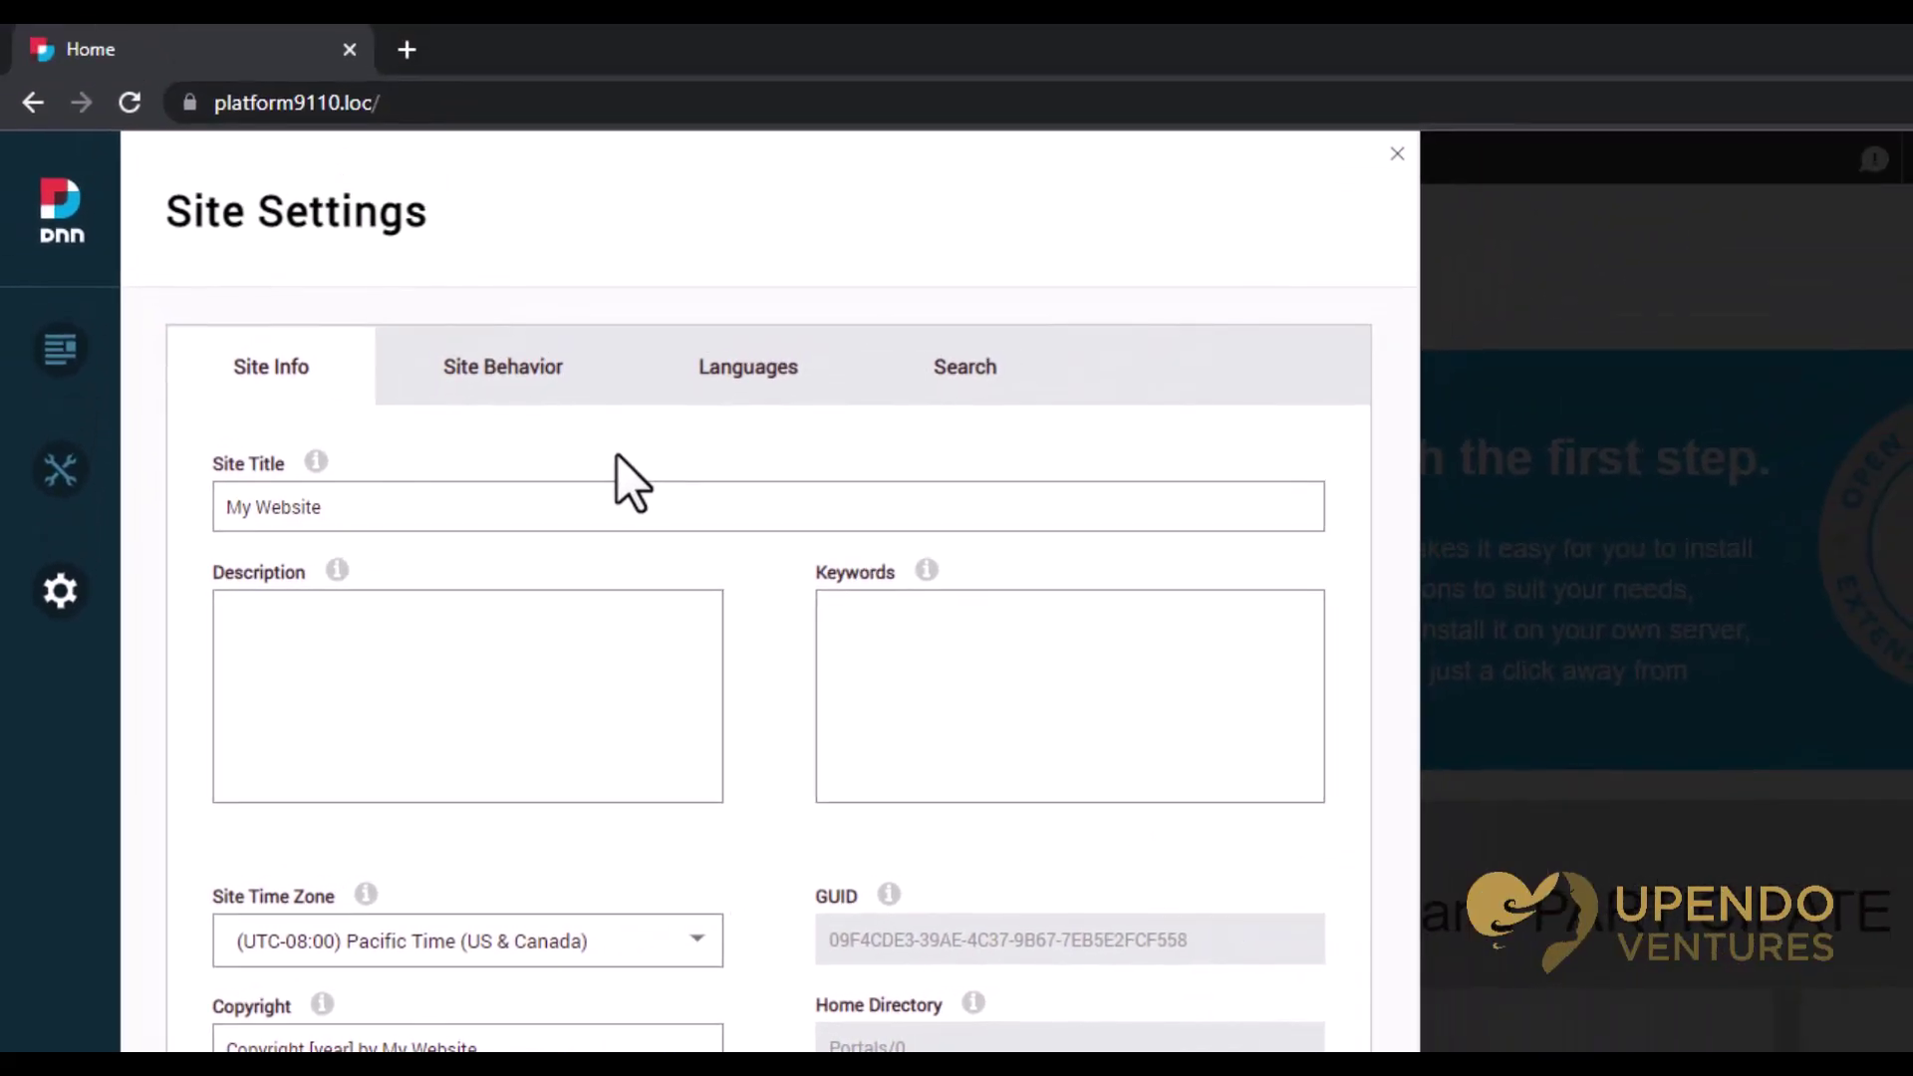
{"action": "mouse_move", "coordinate": [30, 598]}
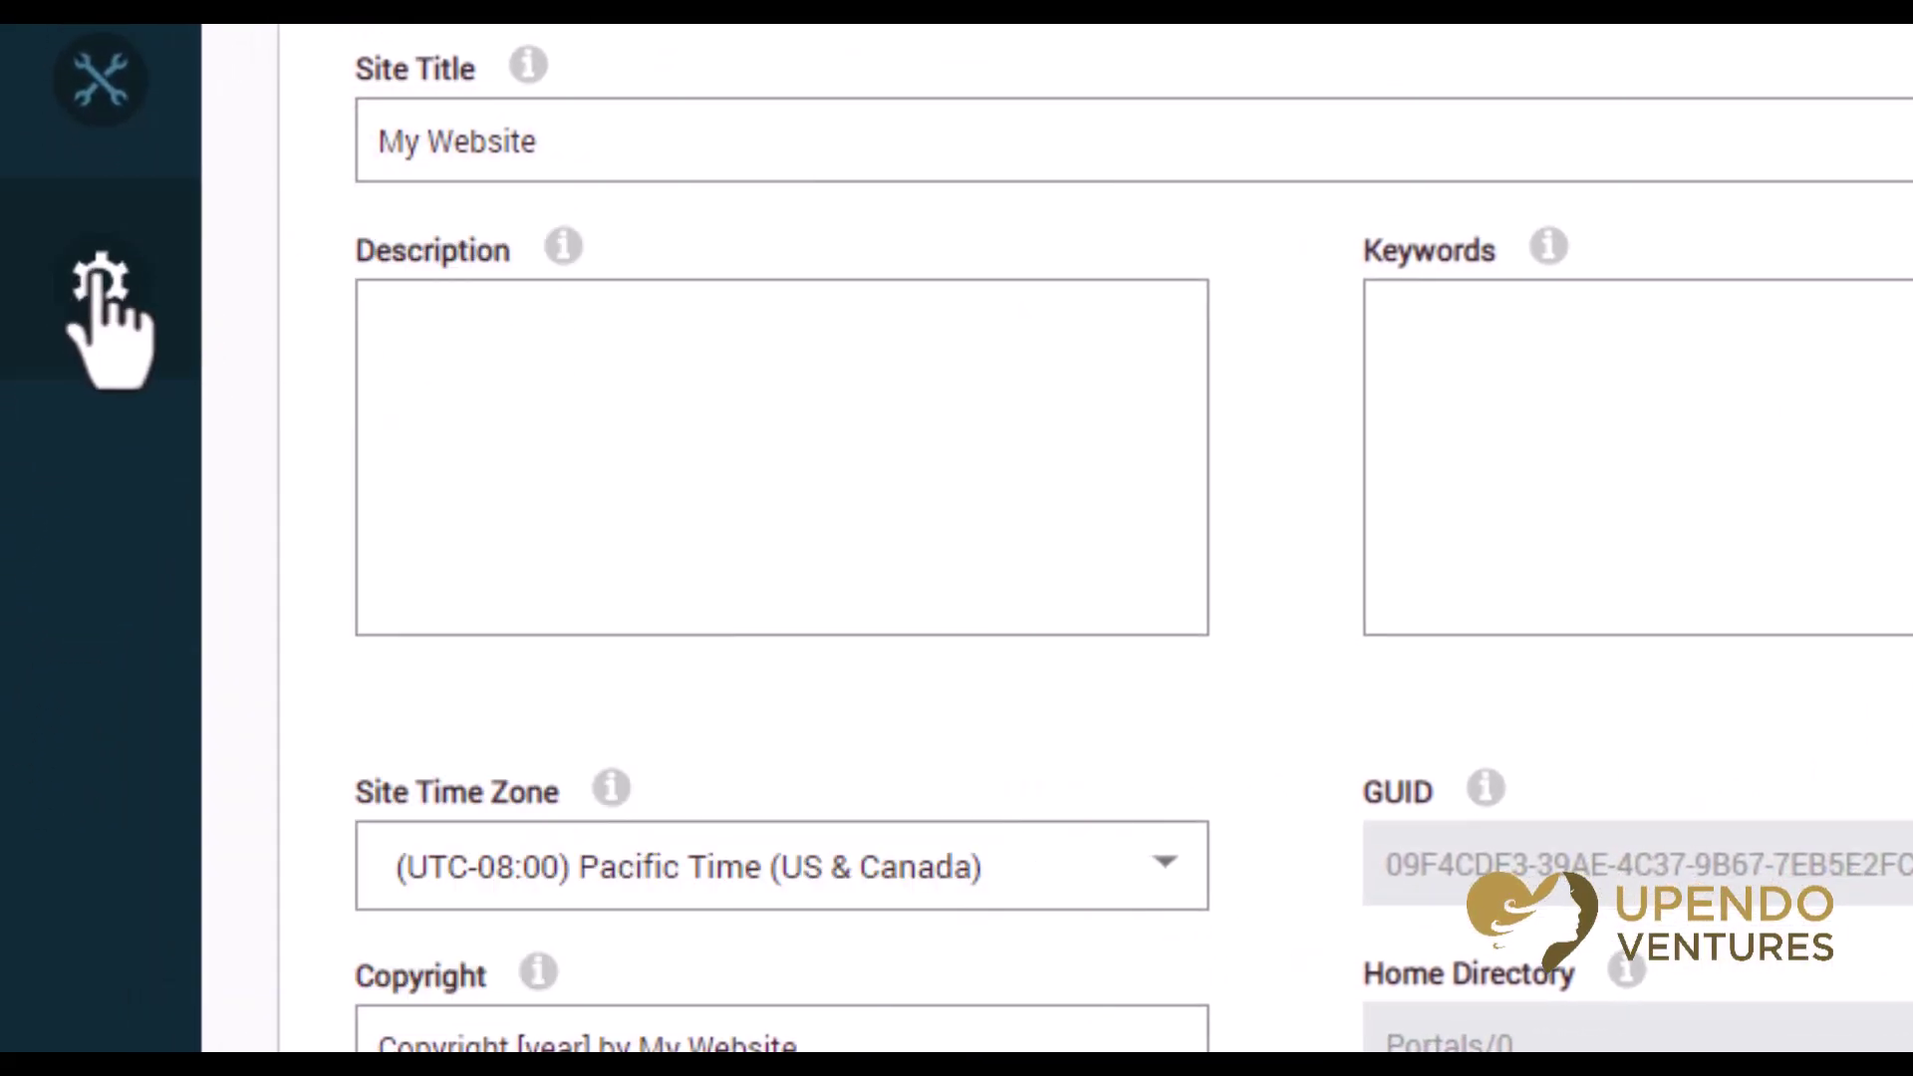
{"action": "mouse_move", "coordinate": [102, 299]}
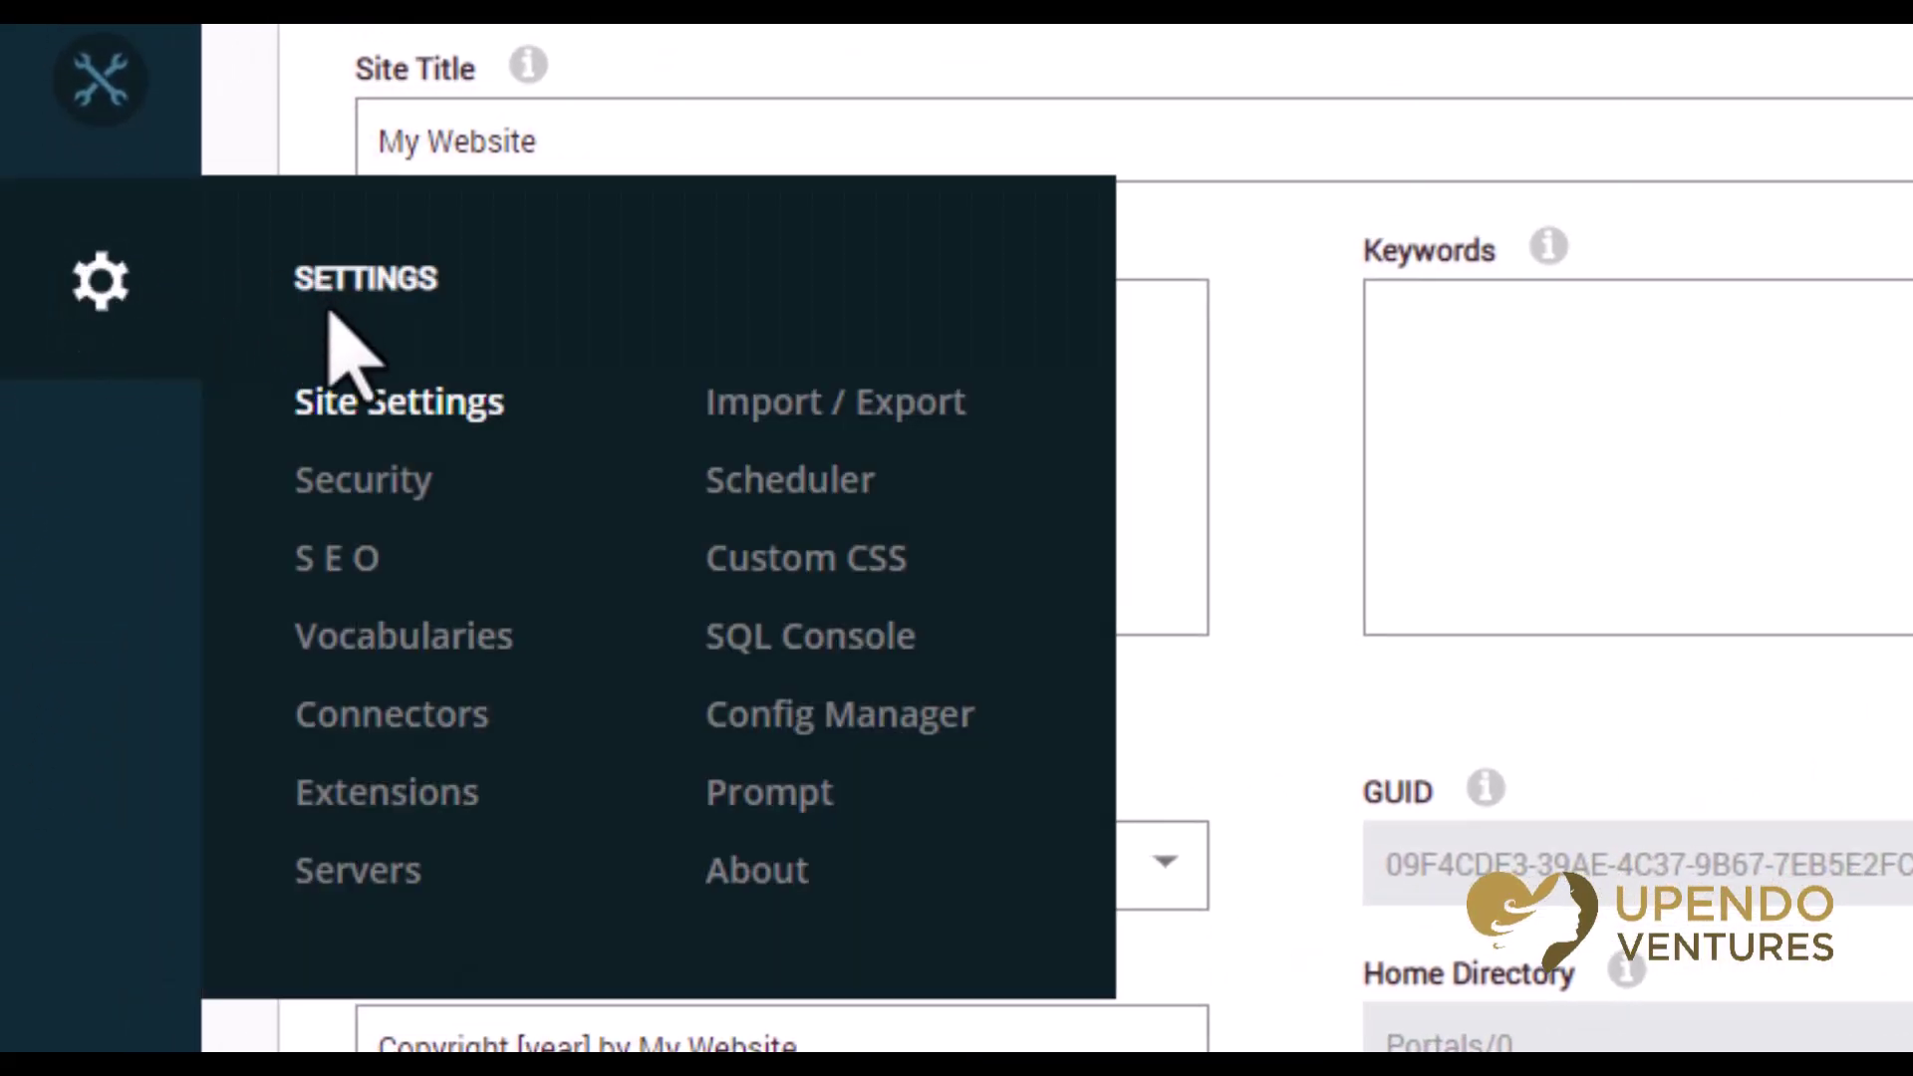
{"action": "left_click", "coordinate": [400, 405]}
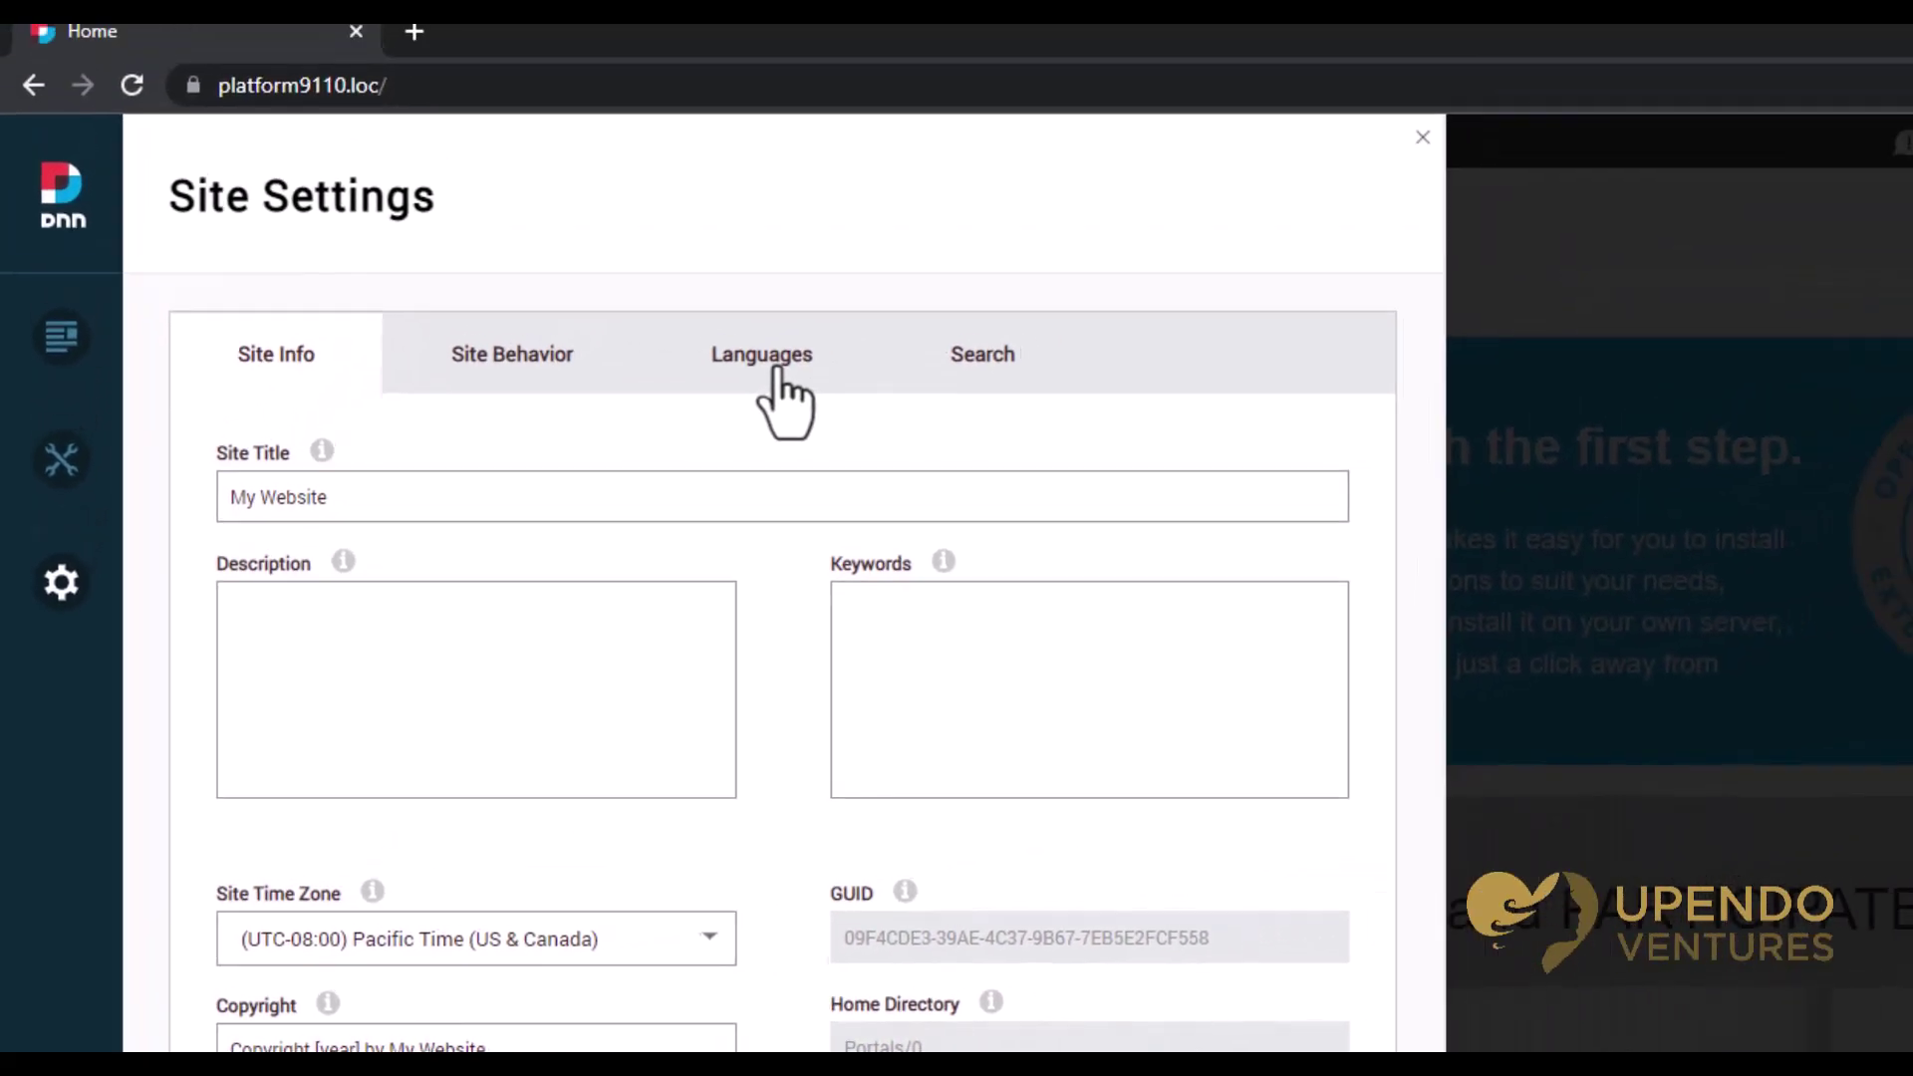
{"action": "left_click", "coordinate": [760, 381]}
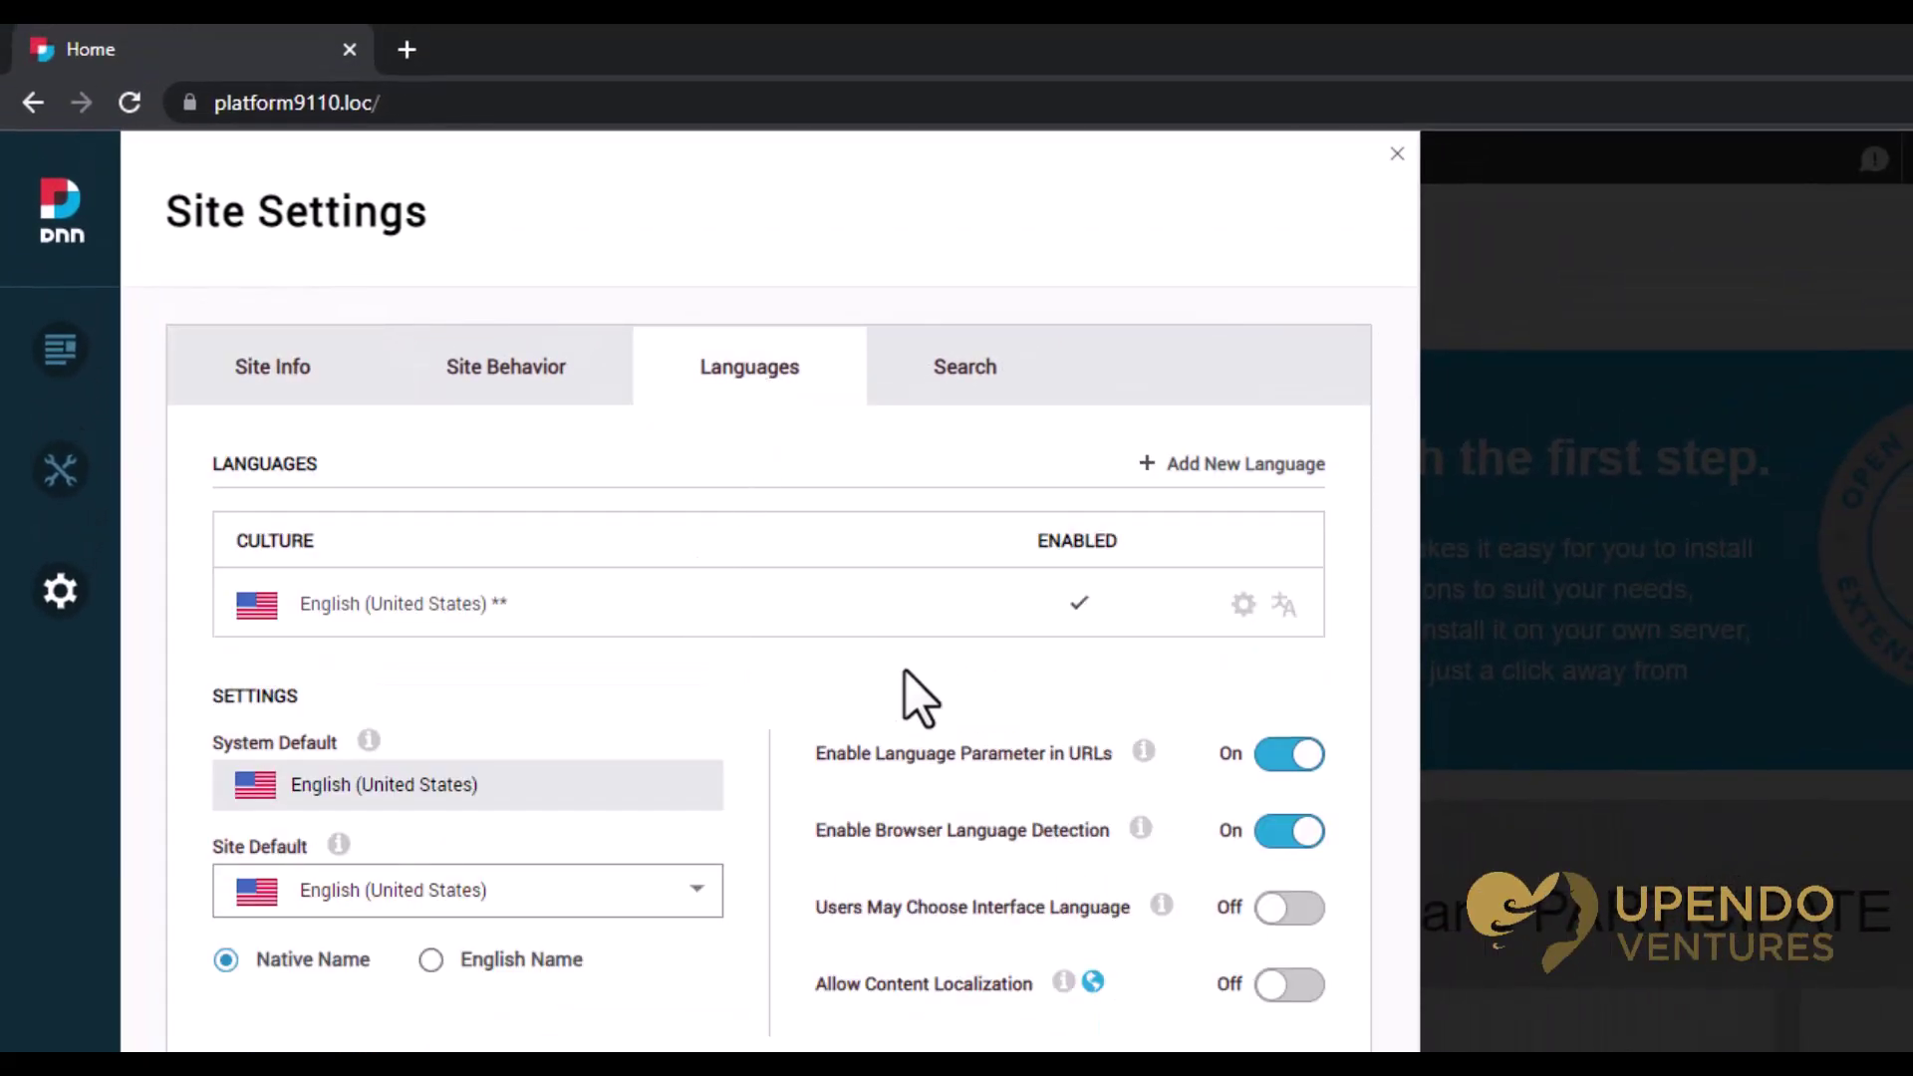
Open the resource file translations for English (United States) and list the files under Global Resources
{"action": "left_click", "coordinate": [1243, 610]}
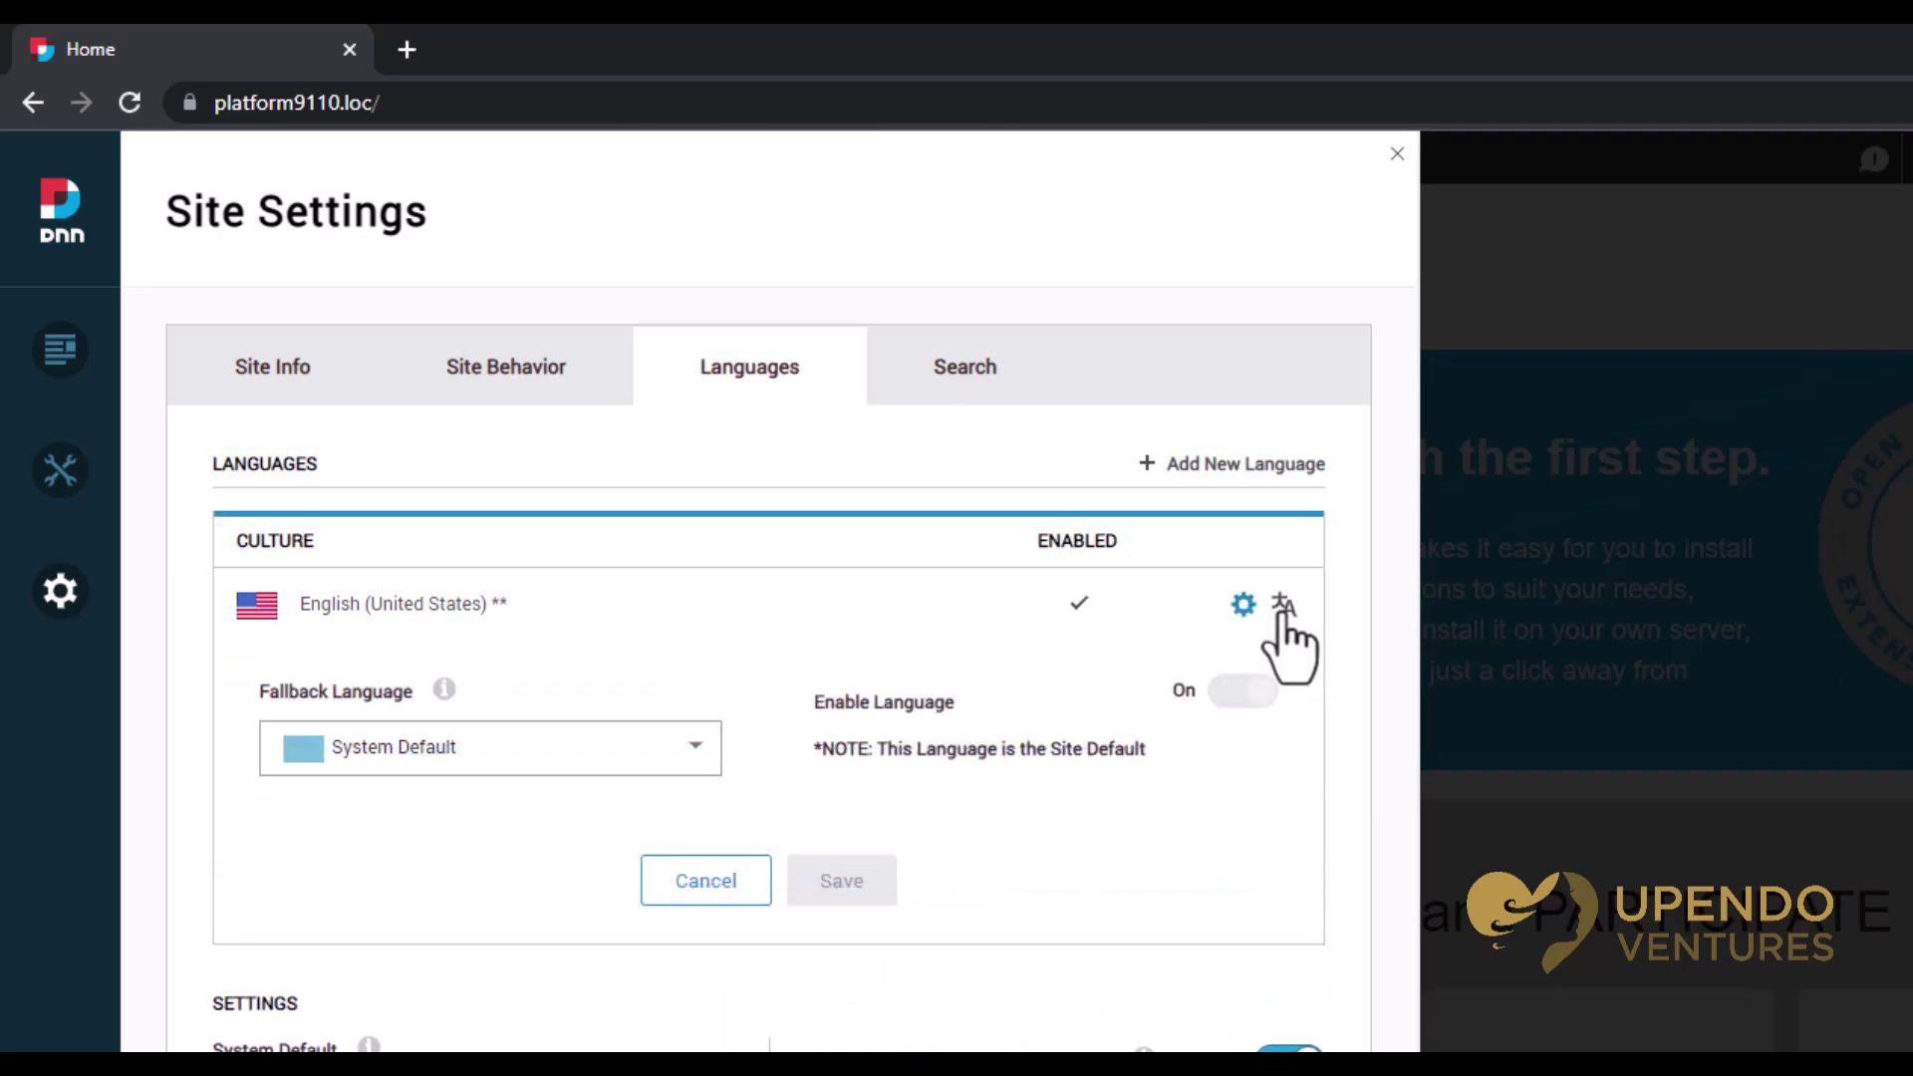
{"action": "left_click", "coordinate": [1275, 610]}
{"action": "left_click", "coordinate": [573, 568]}
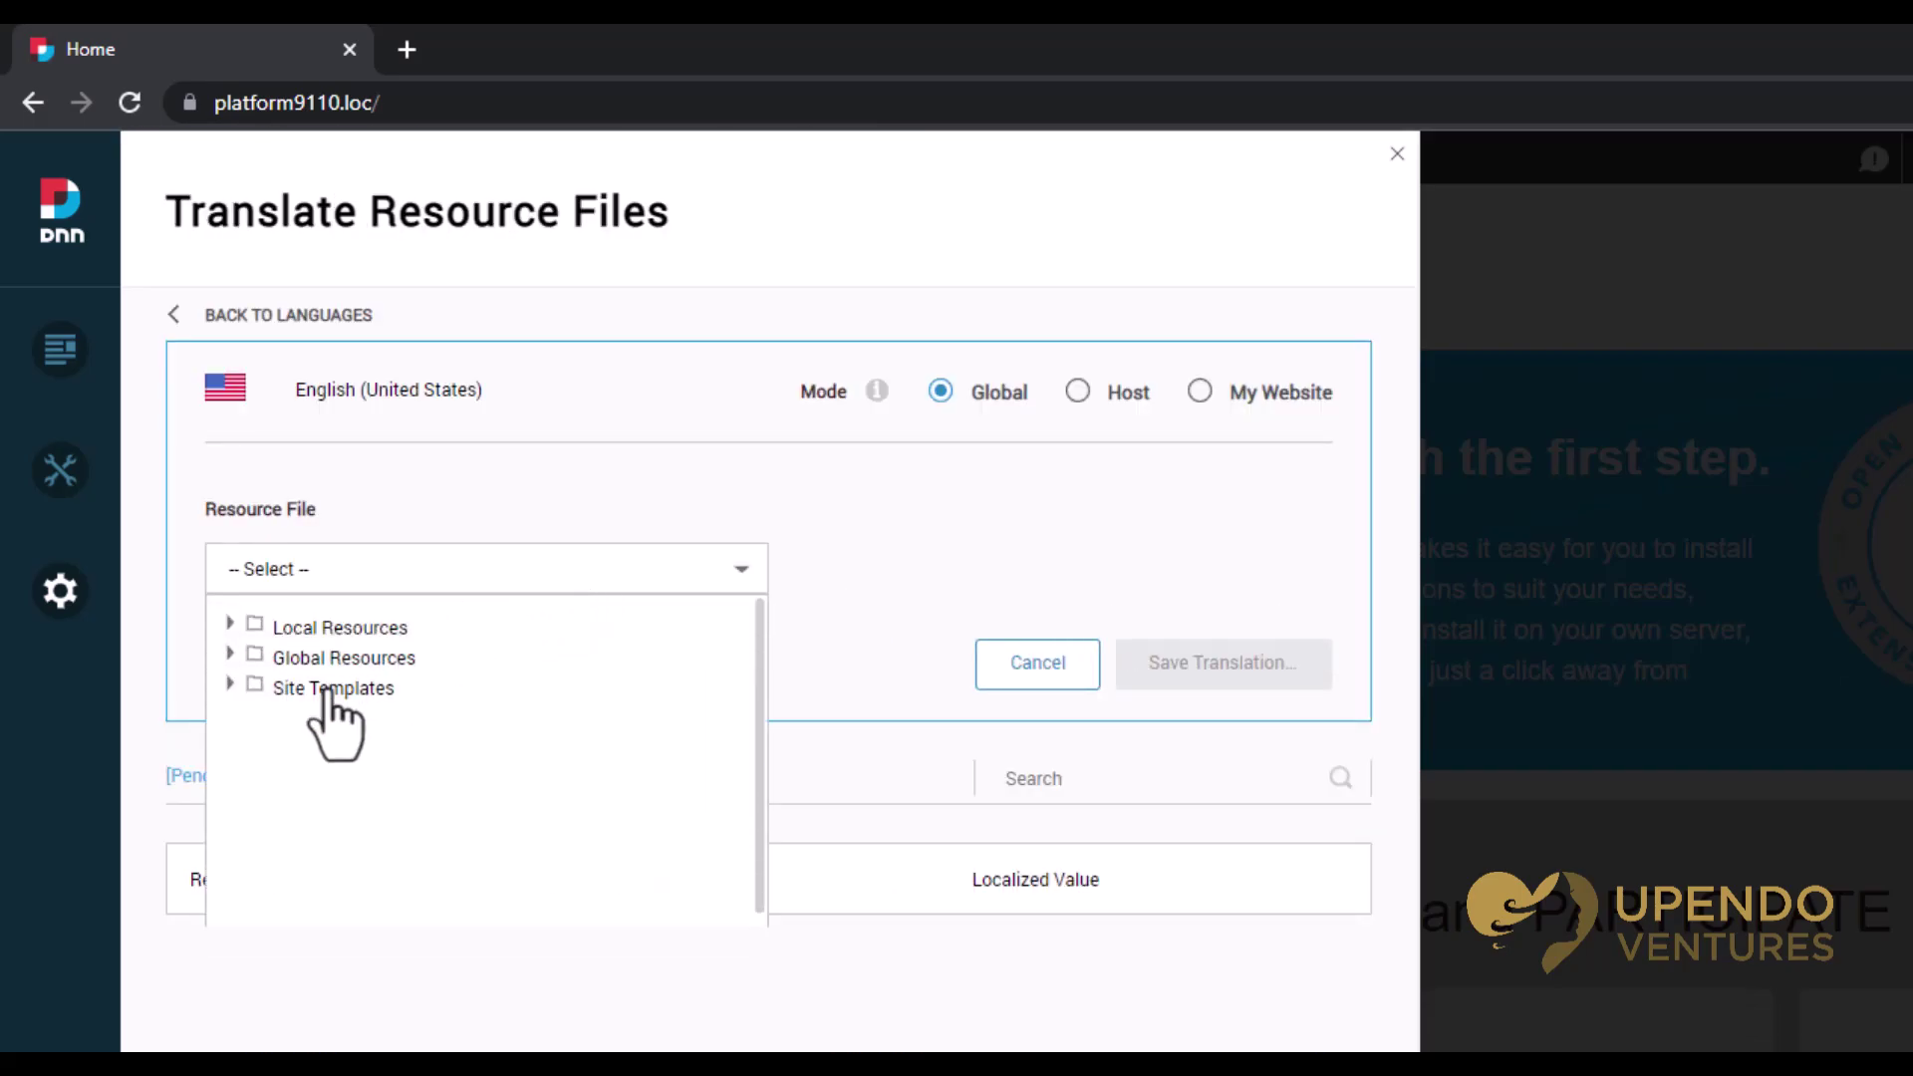
{"action": "left_click", "coordinate": [229, 653]}
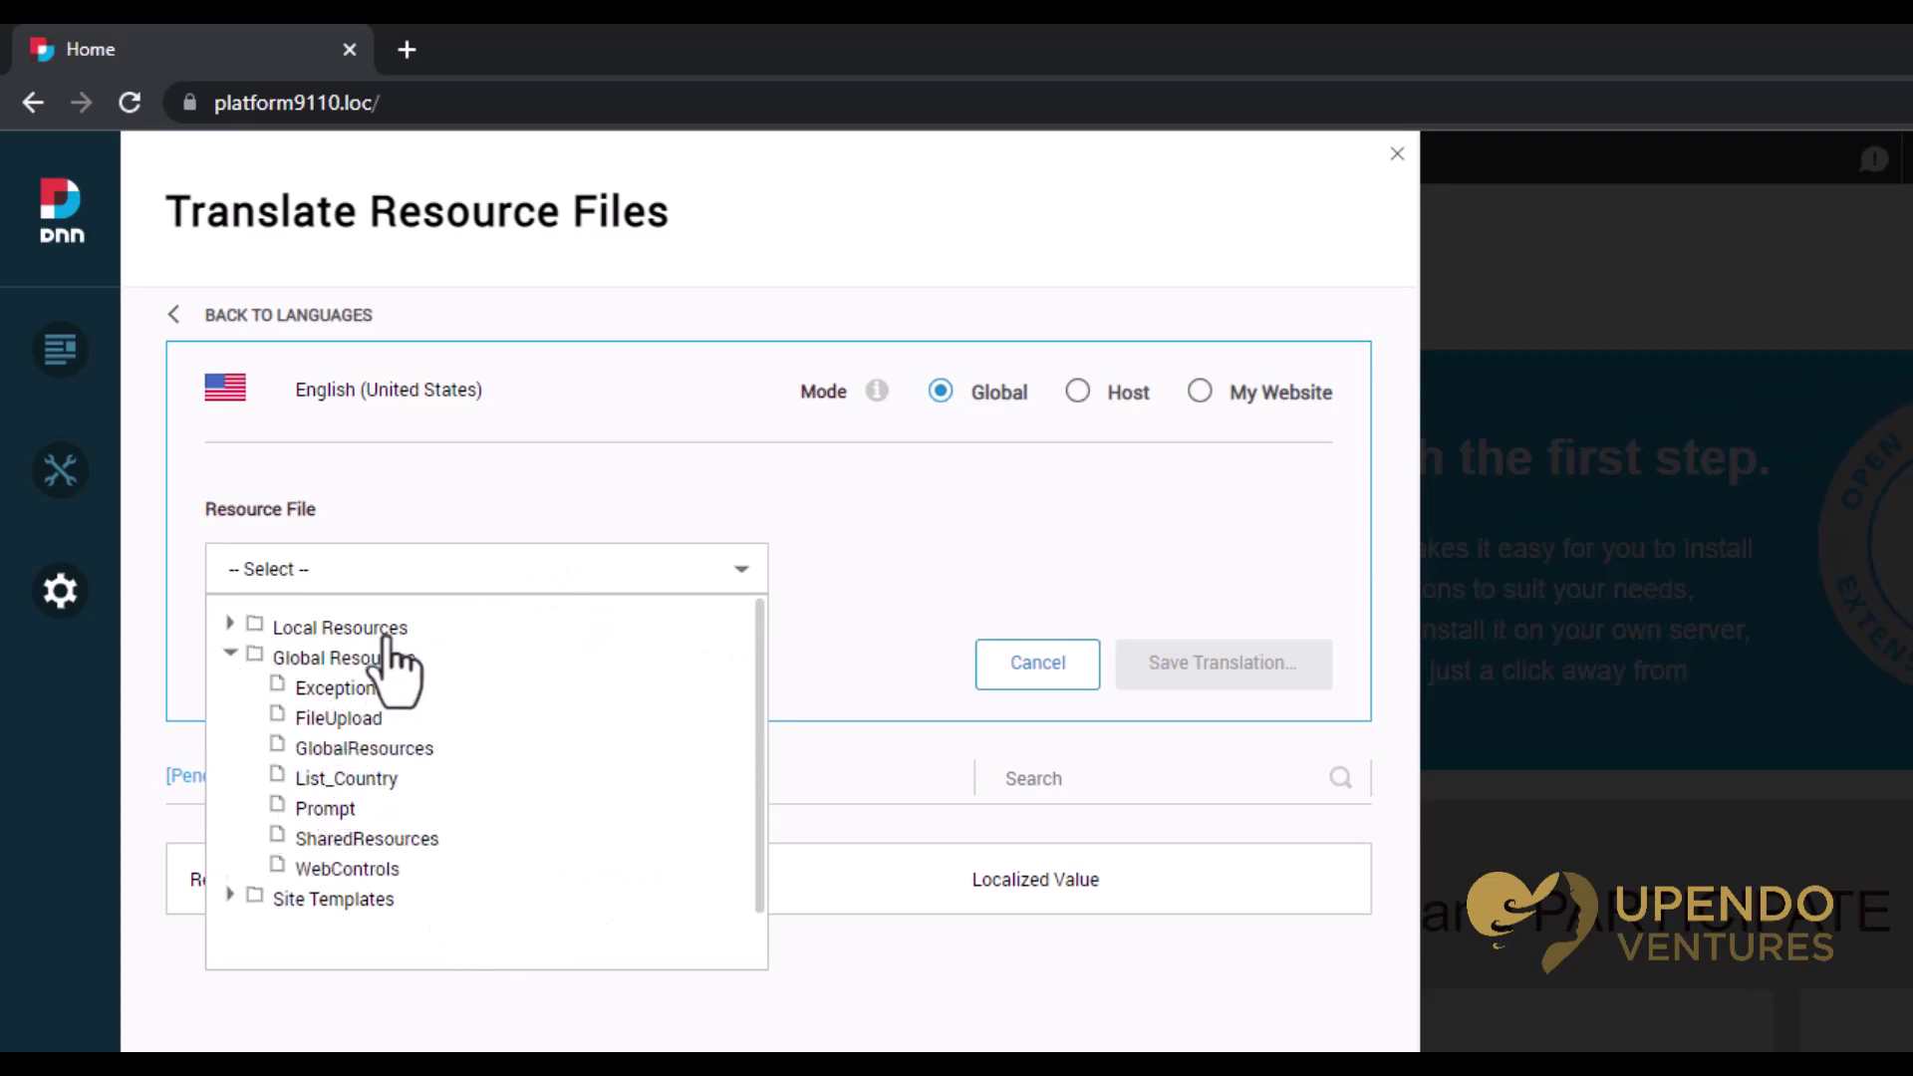
{"action": "left_click", "coordinate": [928, 1036]}
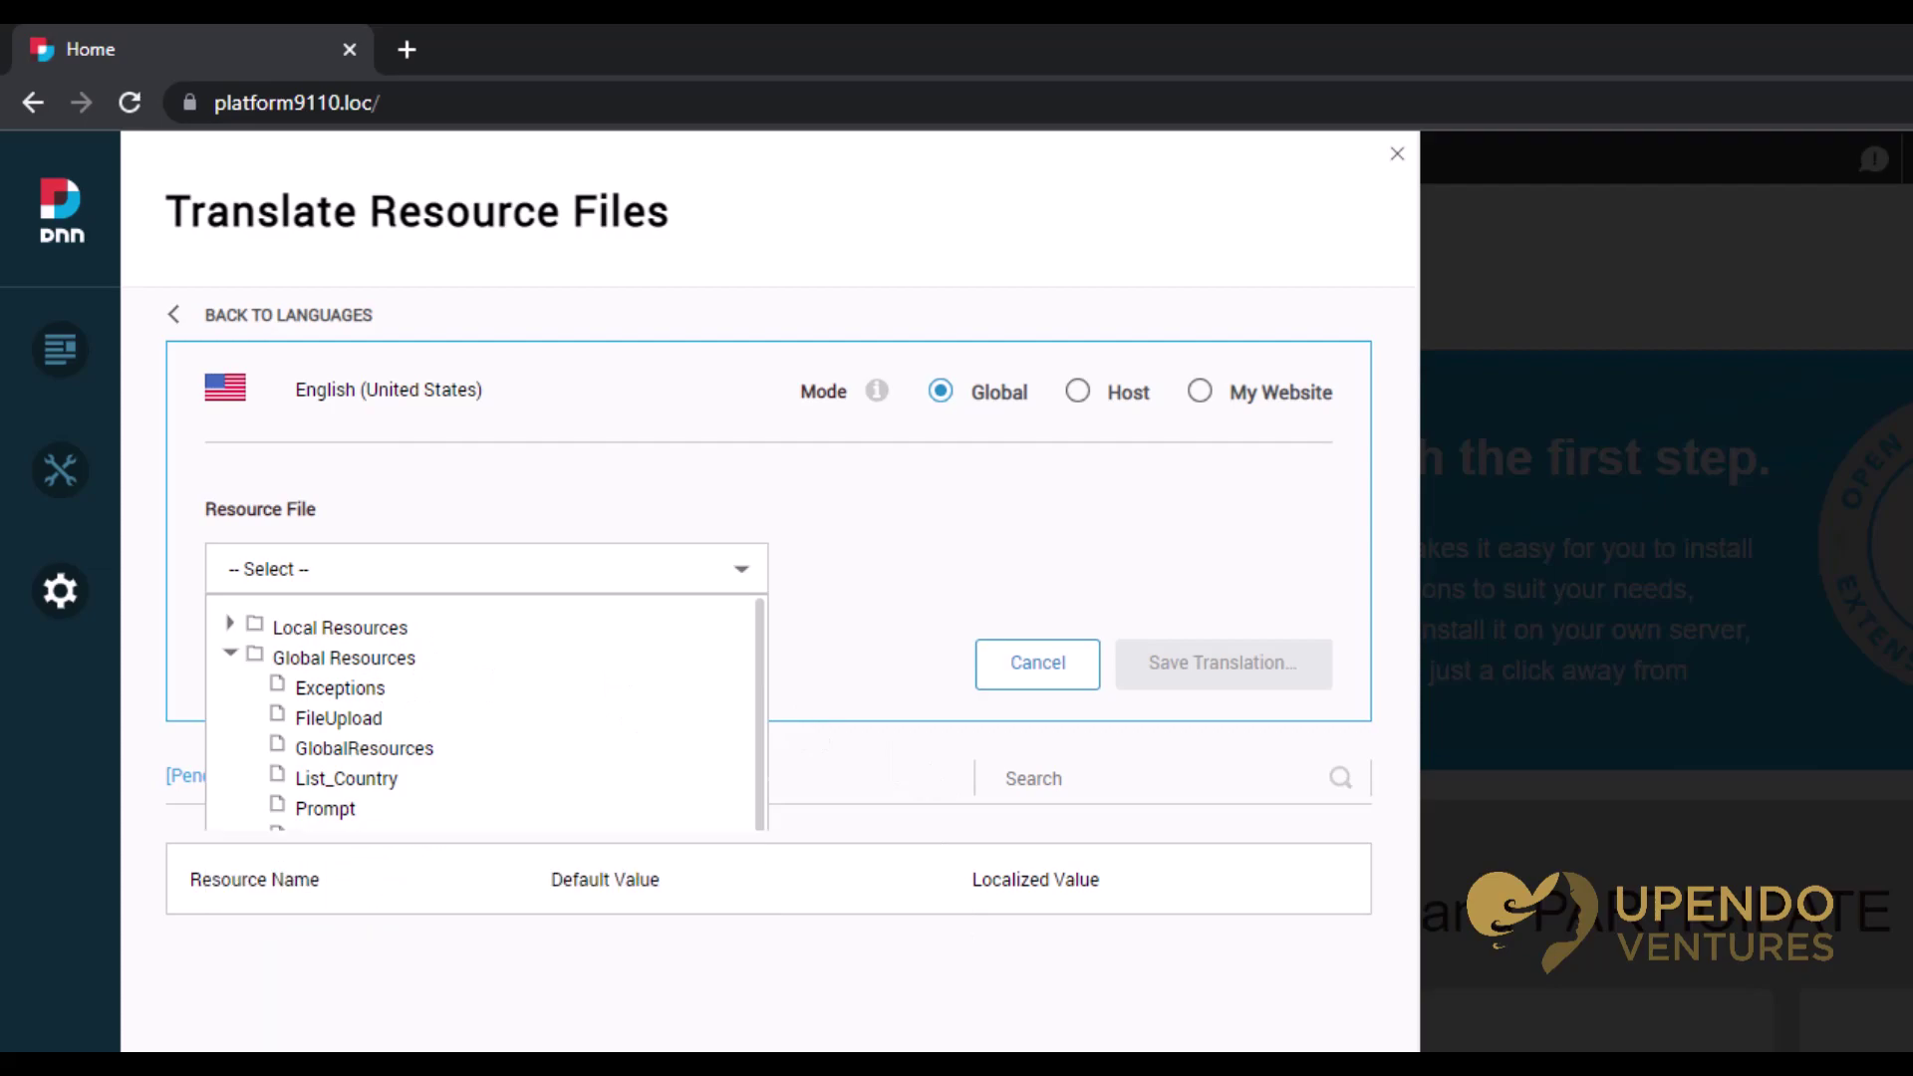
Reopen the resource file list and expand both the Global Resources and Site Templates folders
{"action": "left_click", "coordinate": [742, 573]}
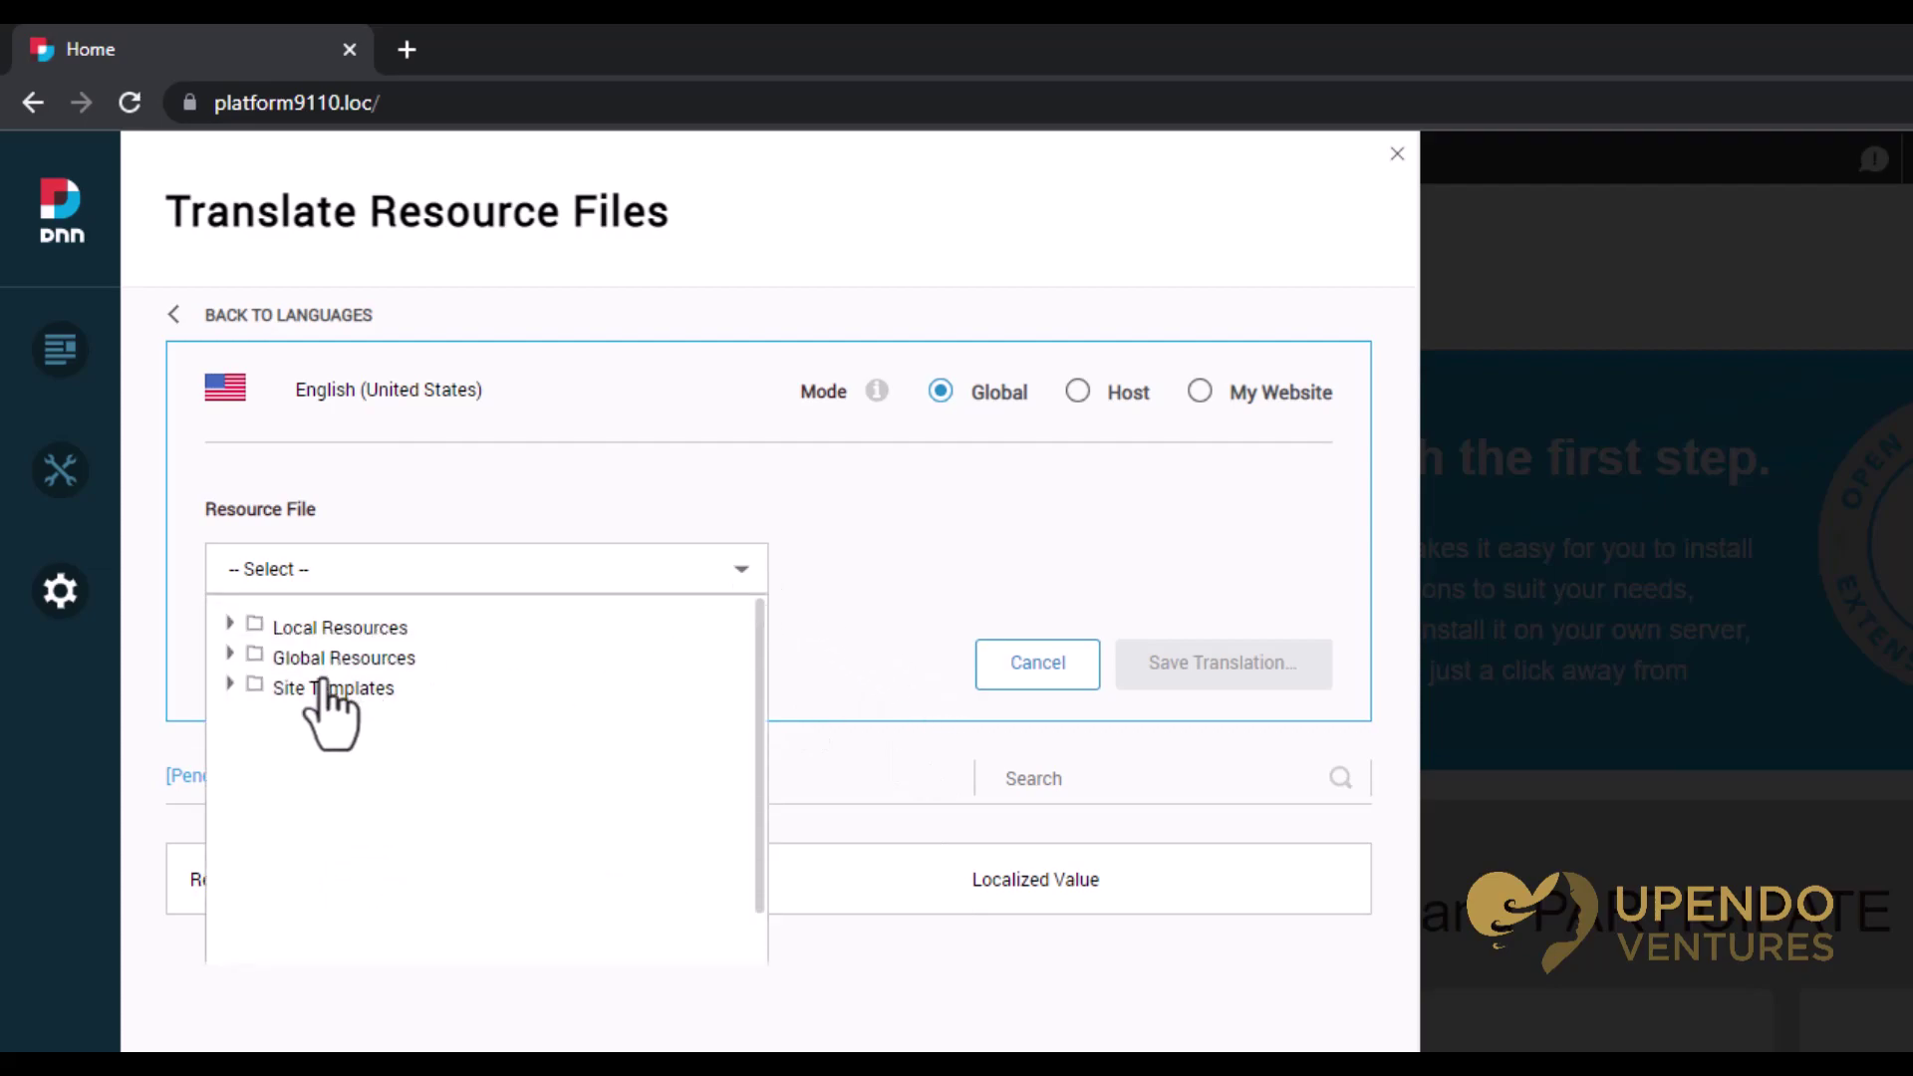
{"action": "left_click", "coordinate": [228, 655]}
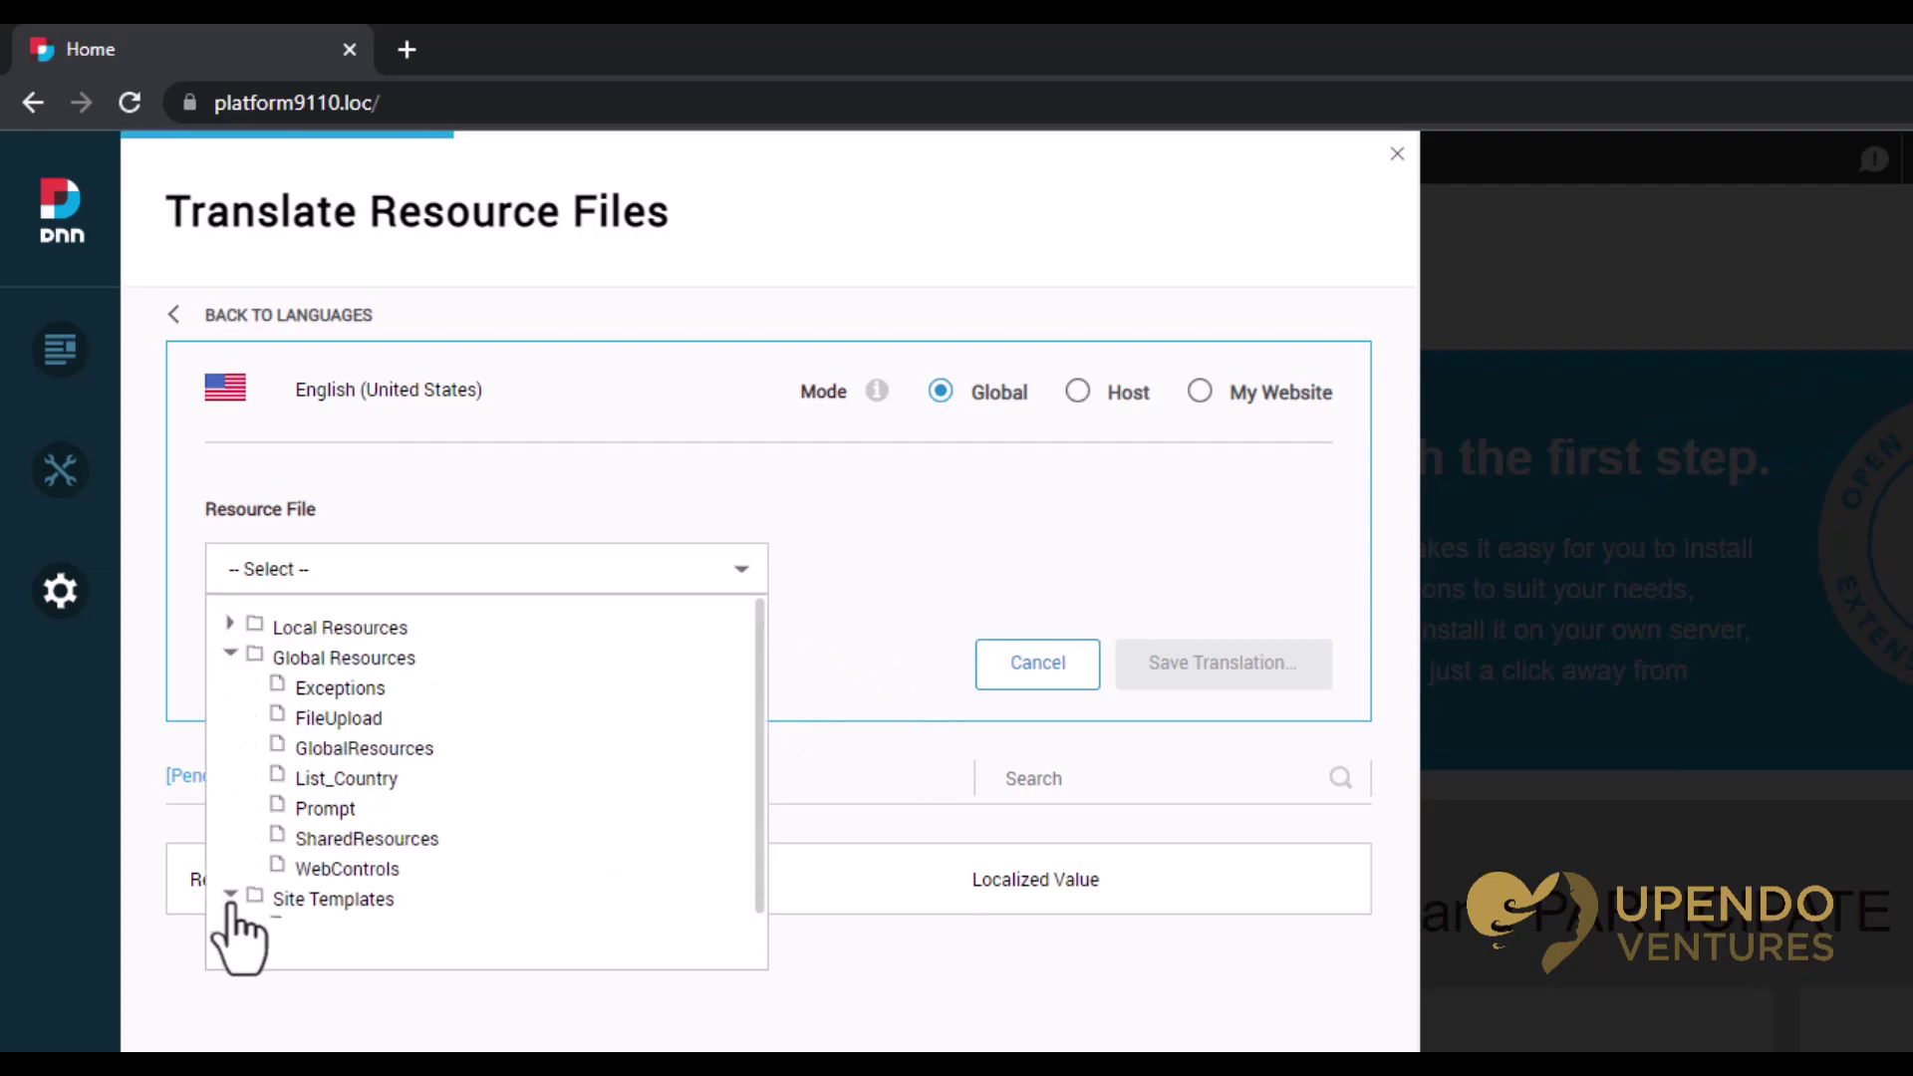
{"action": "left_click", "coordinate": [230, 895]}
{"action": "left_click", "coordinate": [1093, 1048]}
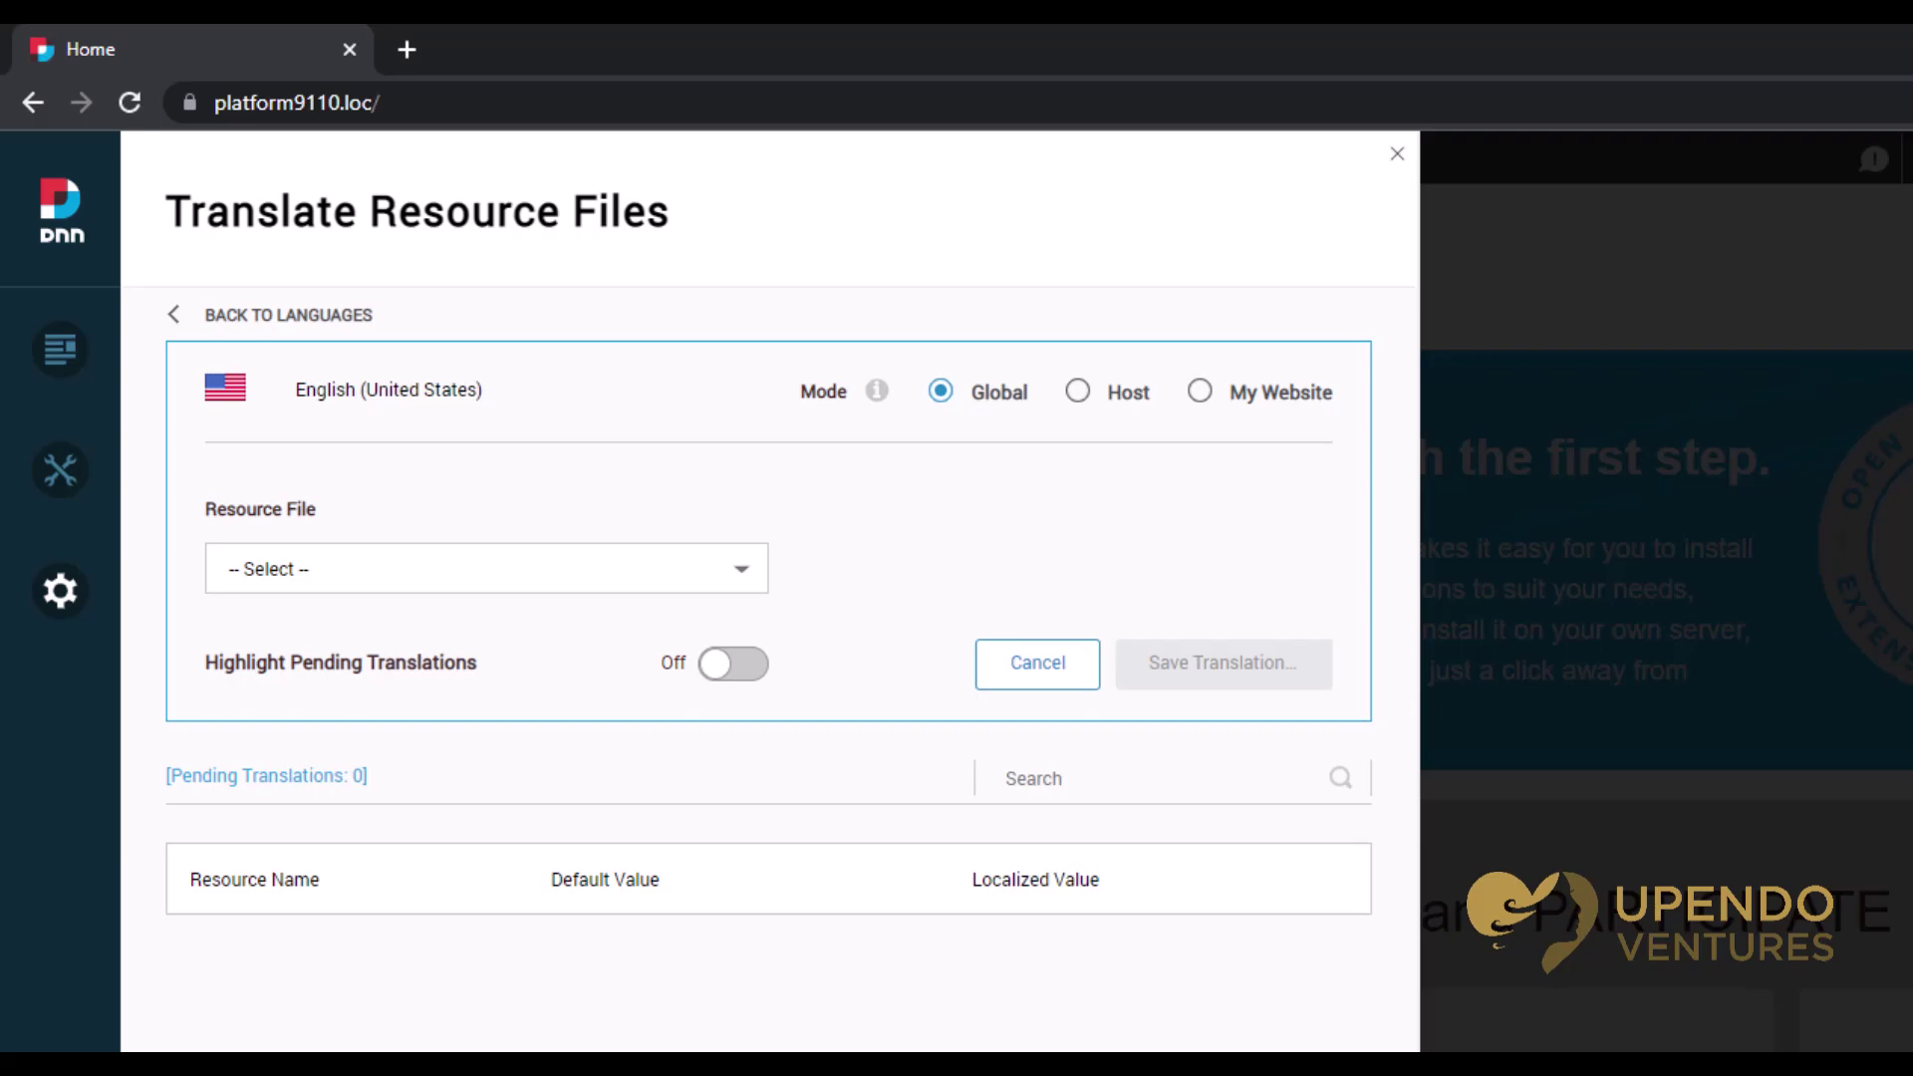
Log out of the site and open the registration form
{"action": "left_click", "coordinate": [1397, 153]}
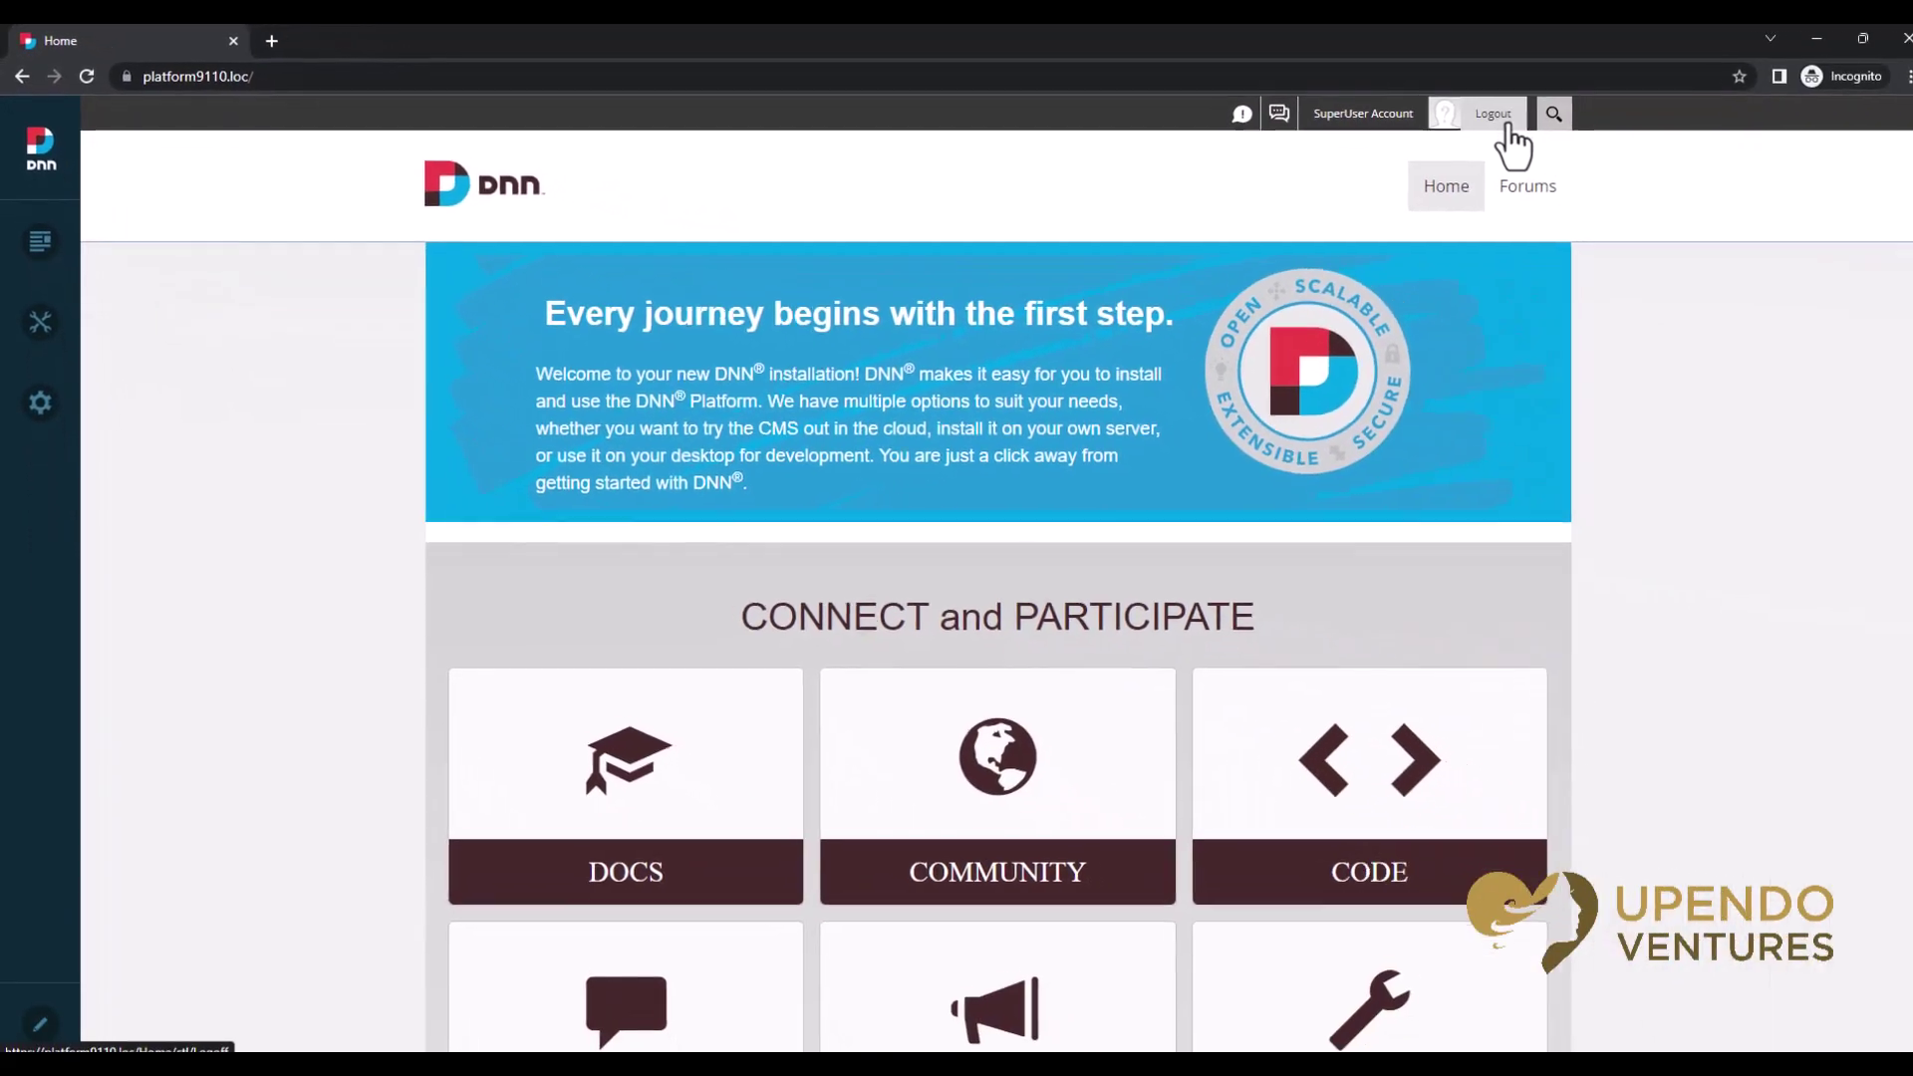
{"action": "left_click", "coordinate": [1485, 120]}
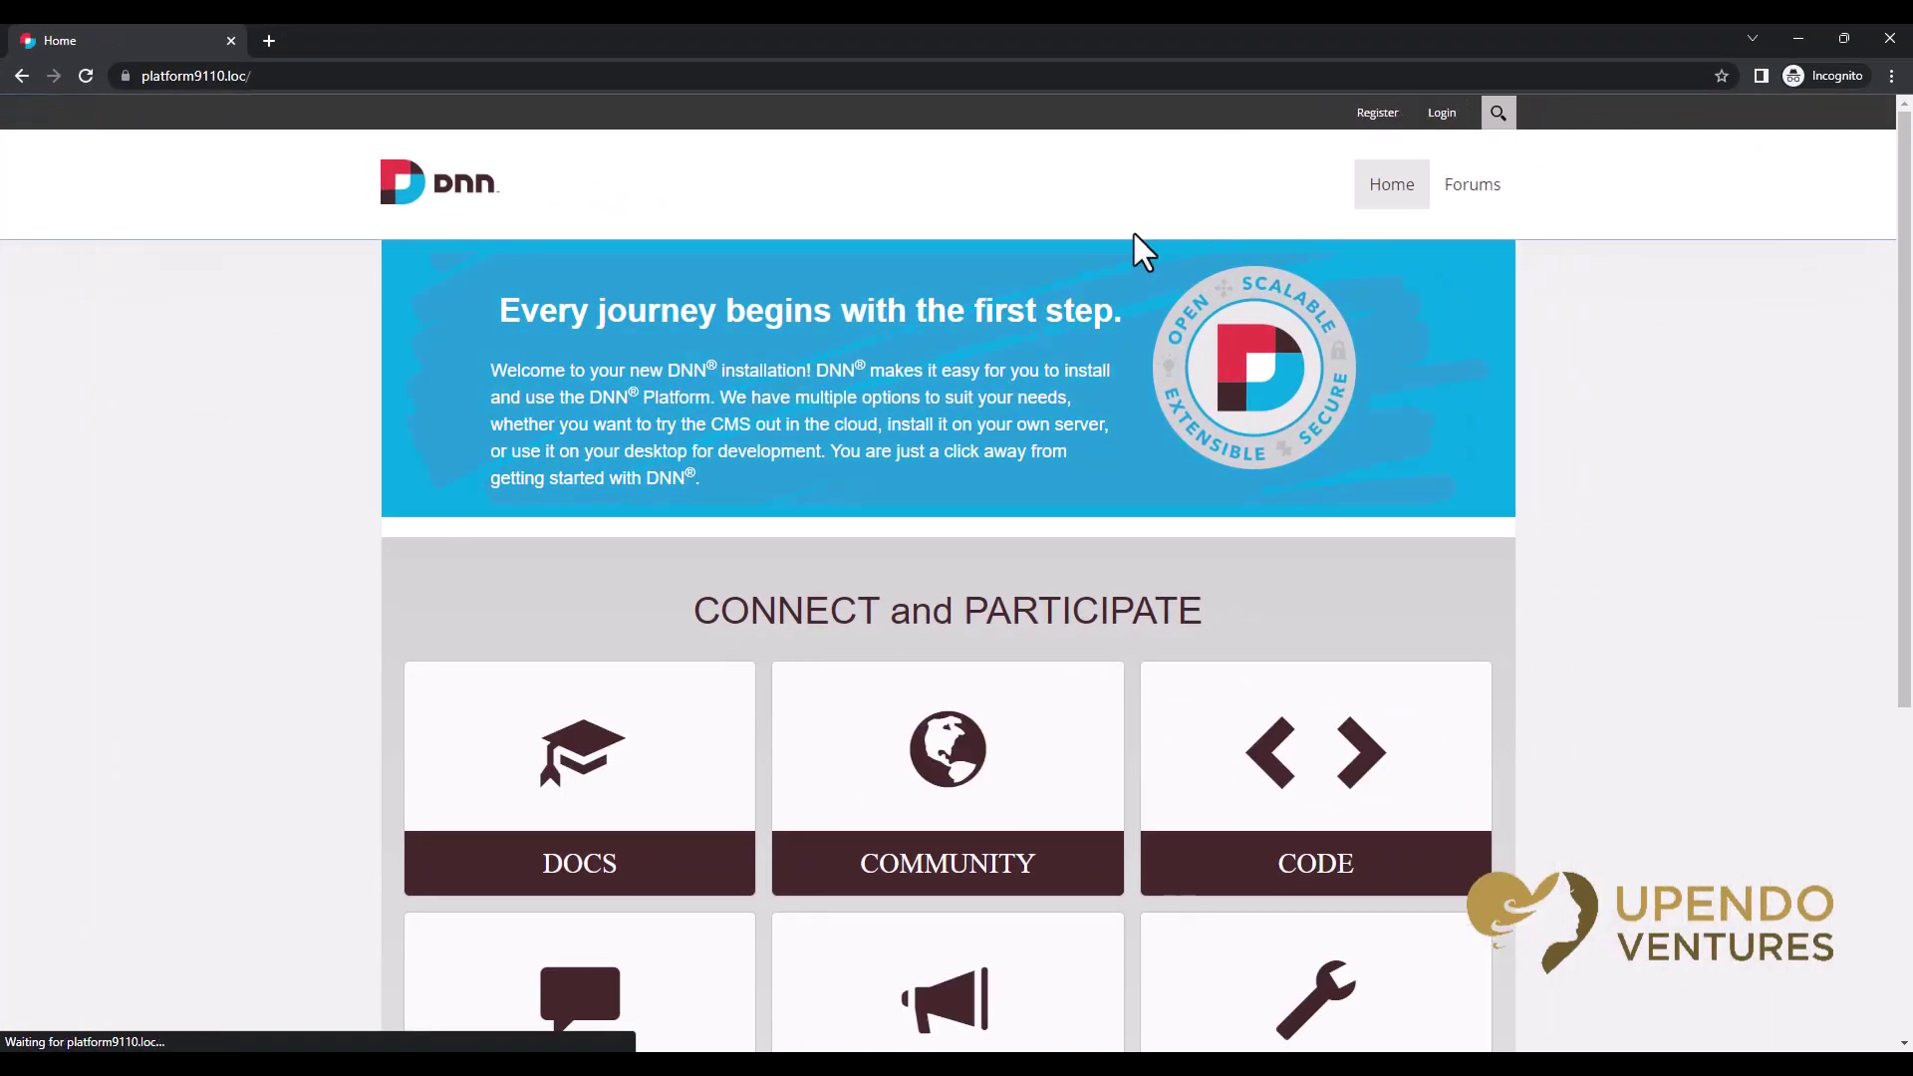
{"action": "left_click", "coordinate": [1377, 112]}
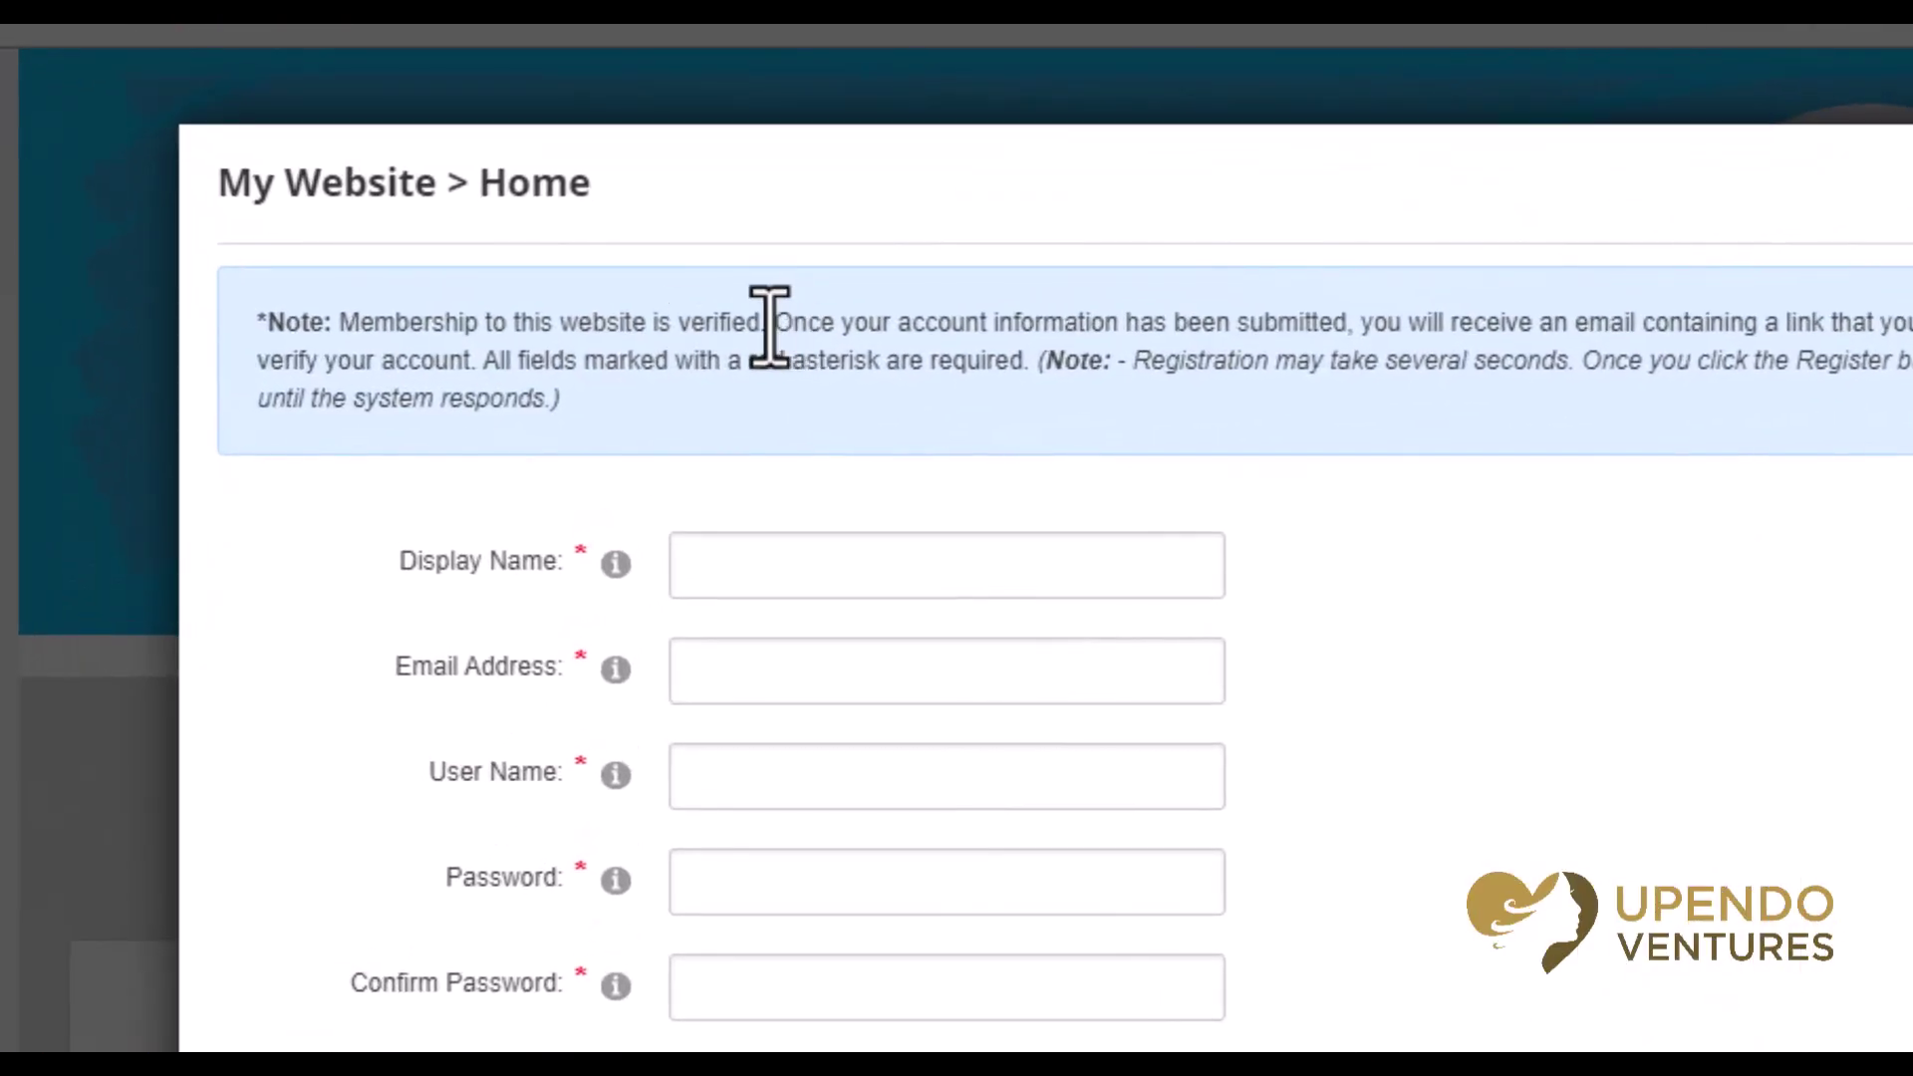
Copy the text "Membership to this website is verified" from the registration note, without its period
{"action": "left_click_drag", "start_coordinate": [760, 335], "coordinate": [402, 343]}
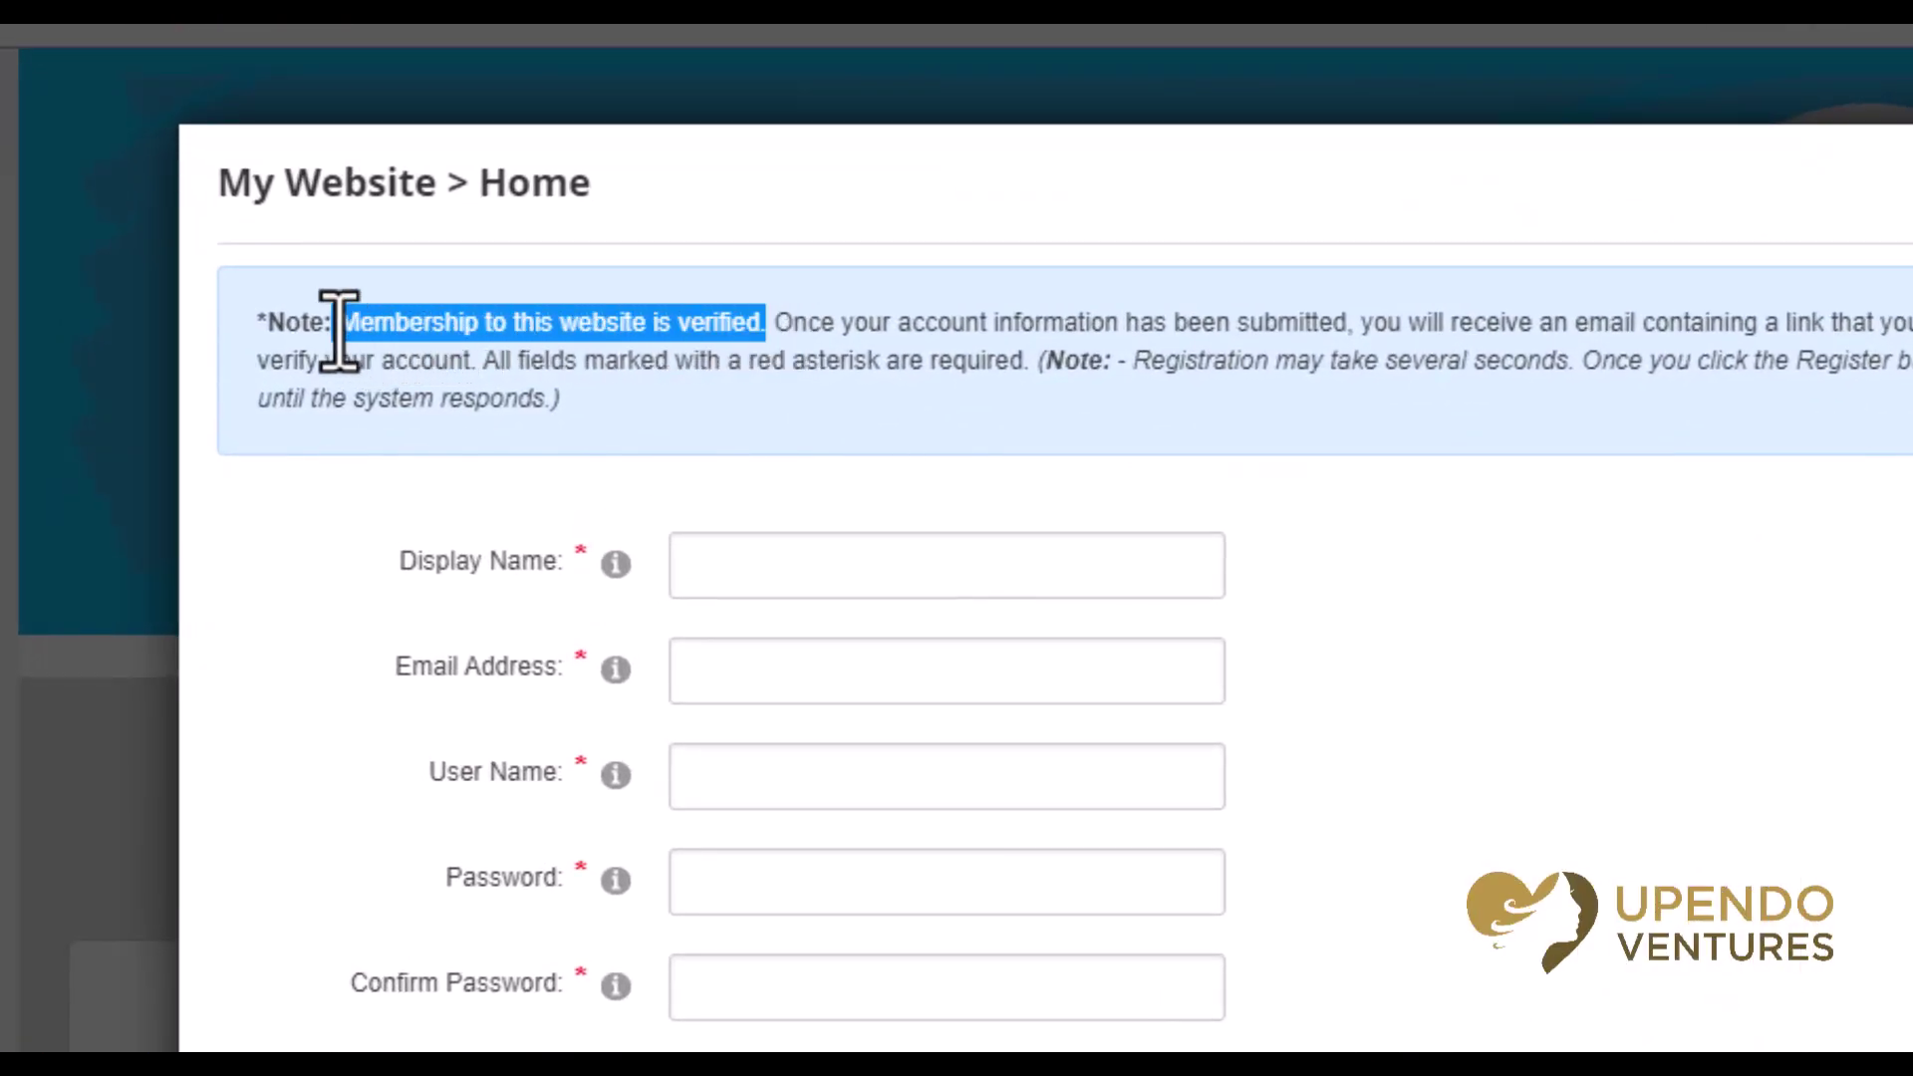
{"action": "left_click", "coordinate": [685, 362]}
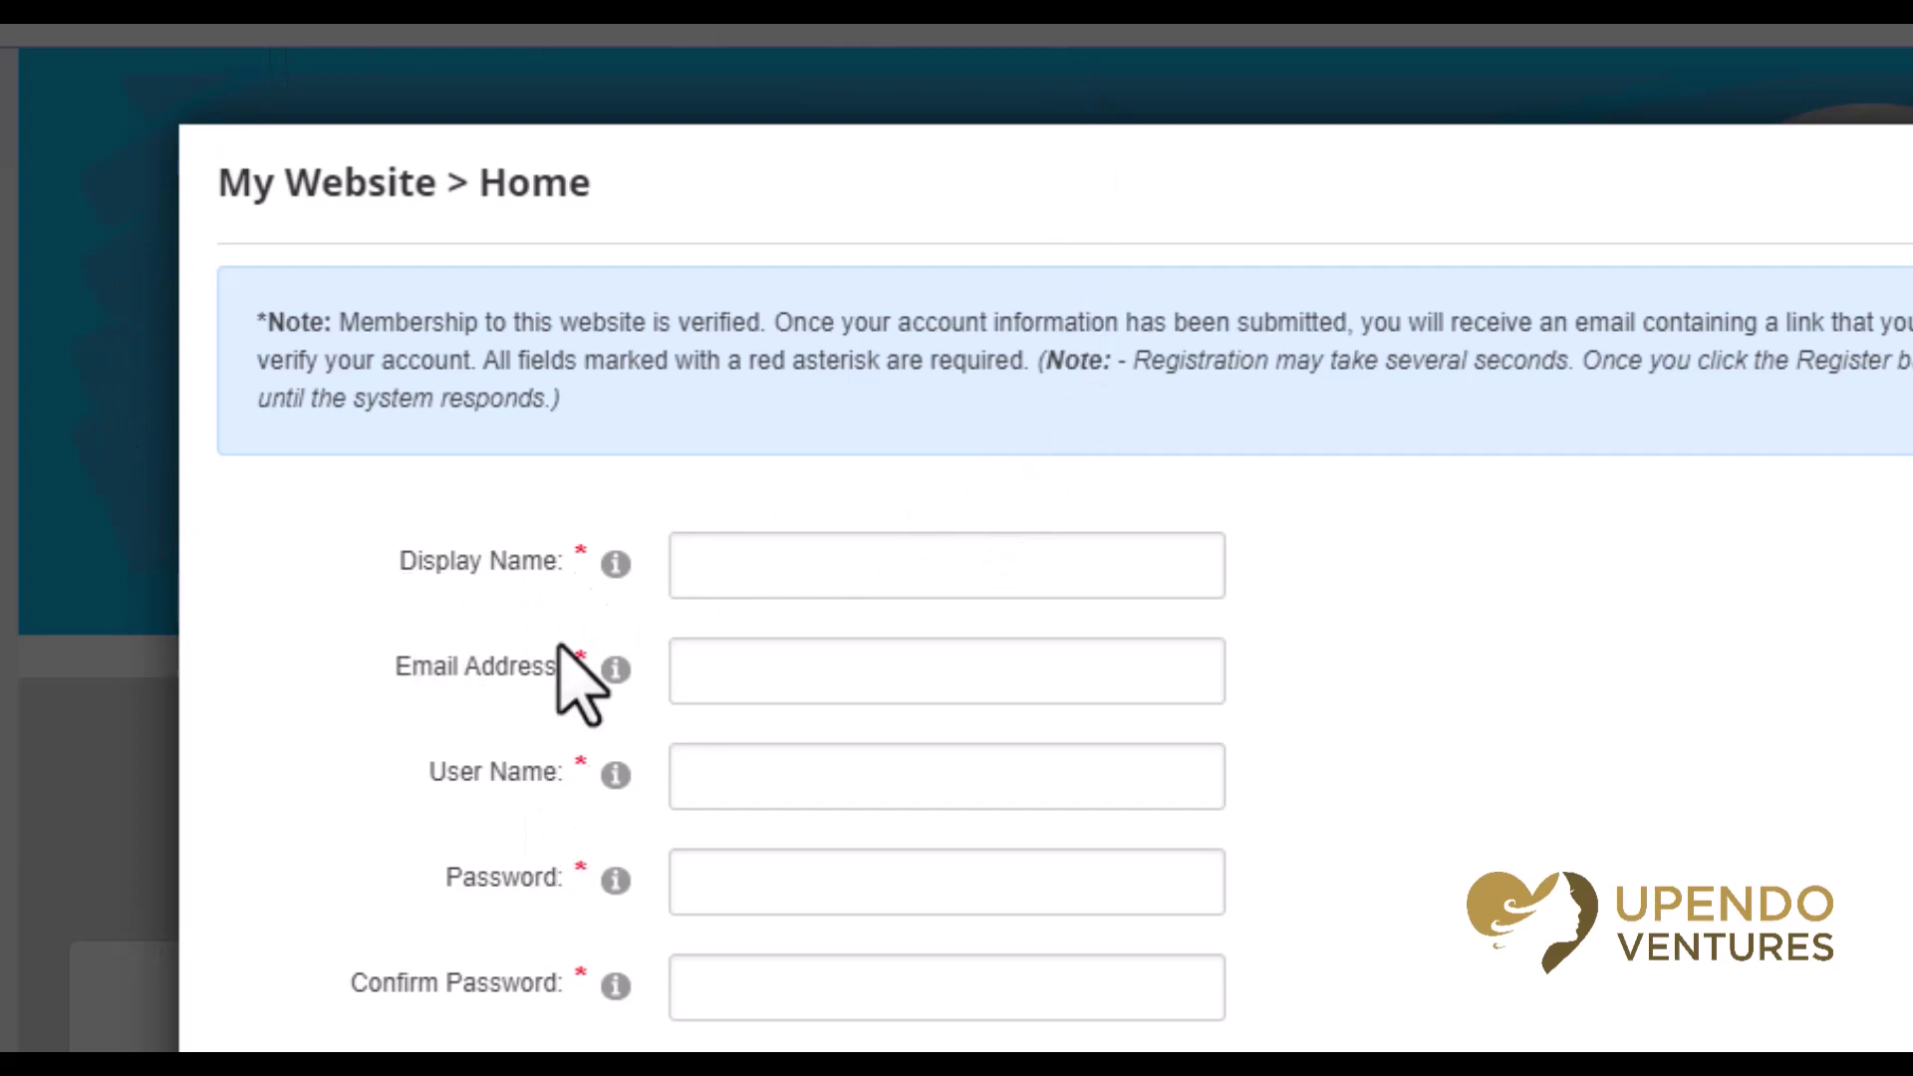
{"action": "left_click_drag", "start_coordinate": [758, 326], "coordinate": [340, 329]}
{"action": "key", "text": "ctrl+c"}
Switch to FileLocator Pro and replace the containing text with the copied "Membership to this website is verified"
{"action": "key", "text": "super+Tab"}
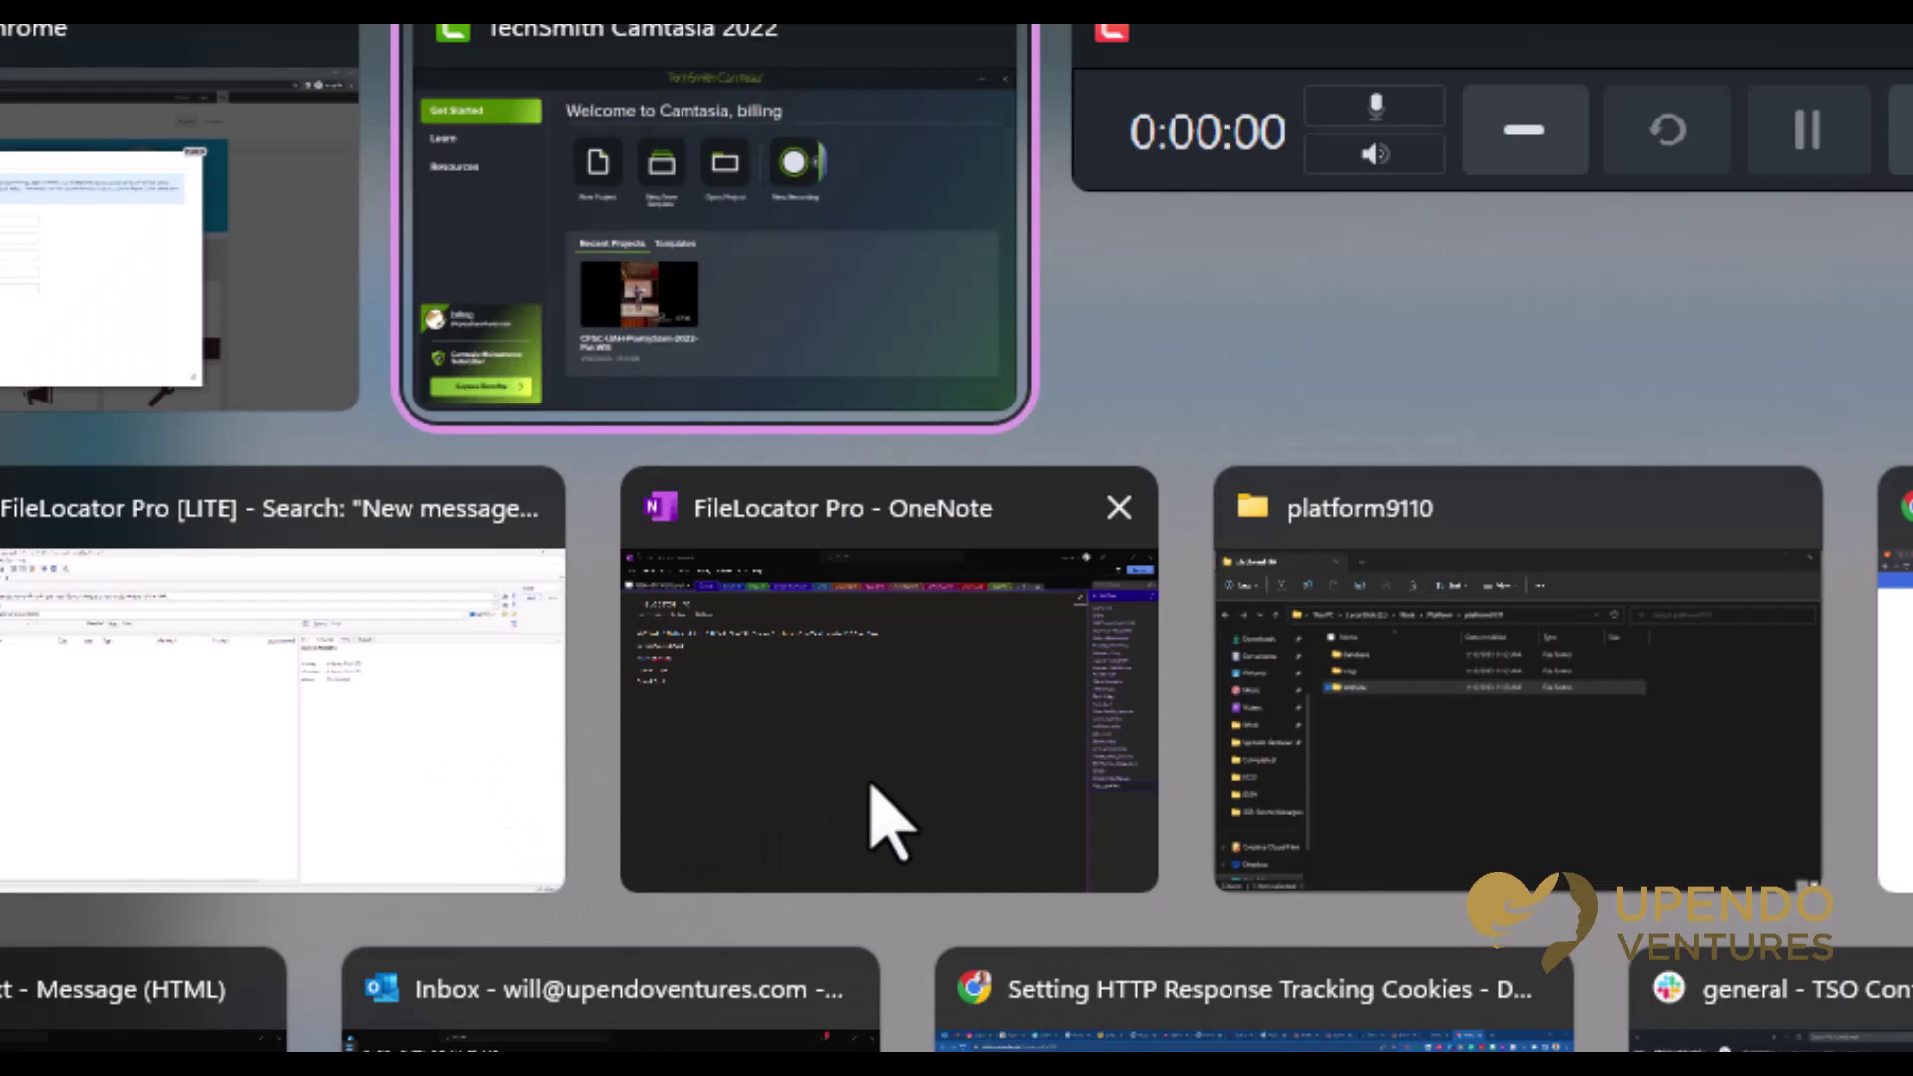
{"action": "key", "text": "Escape"}
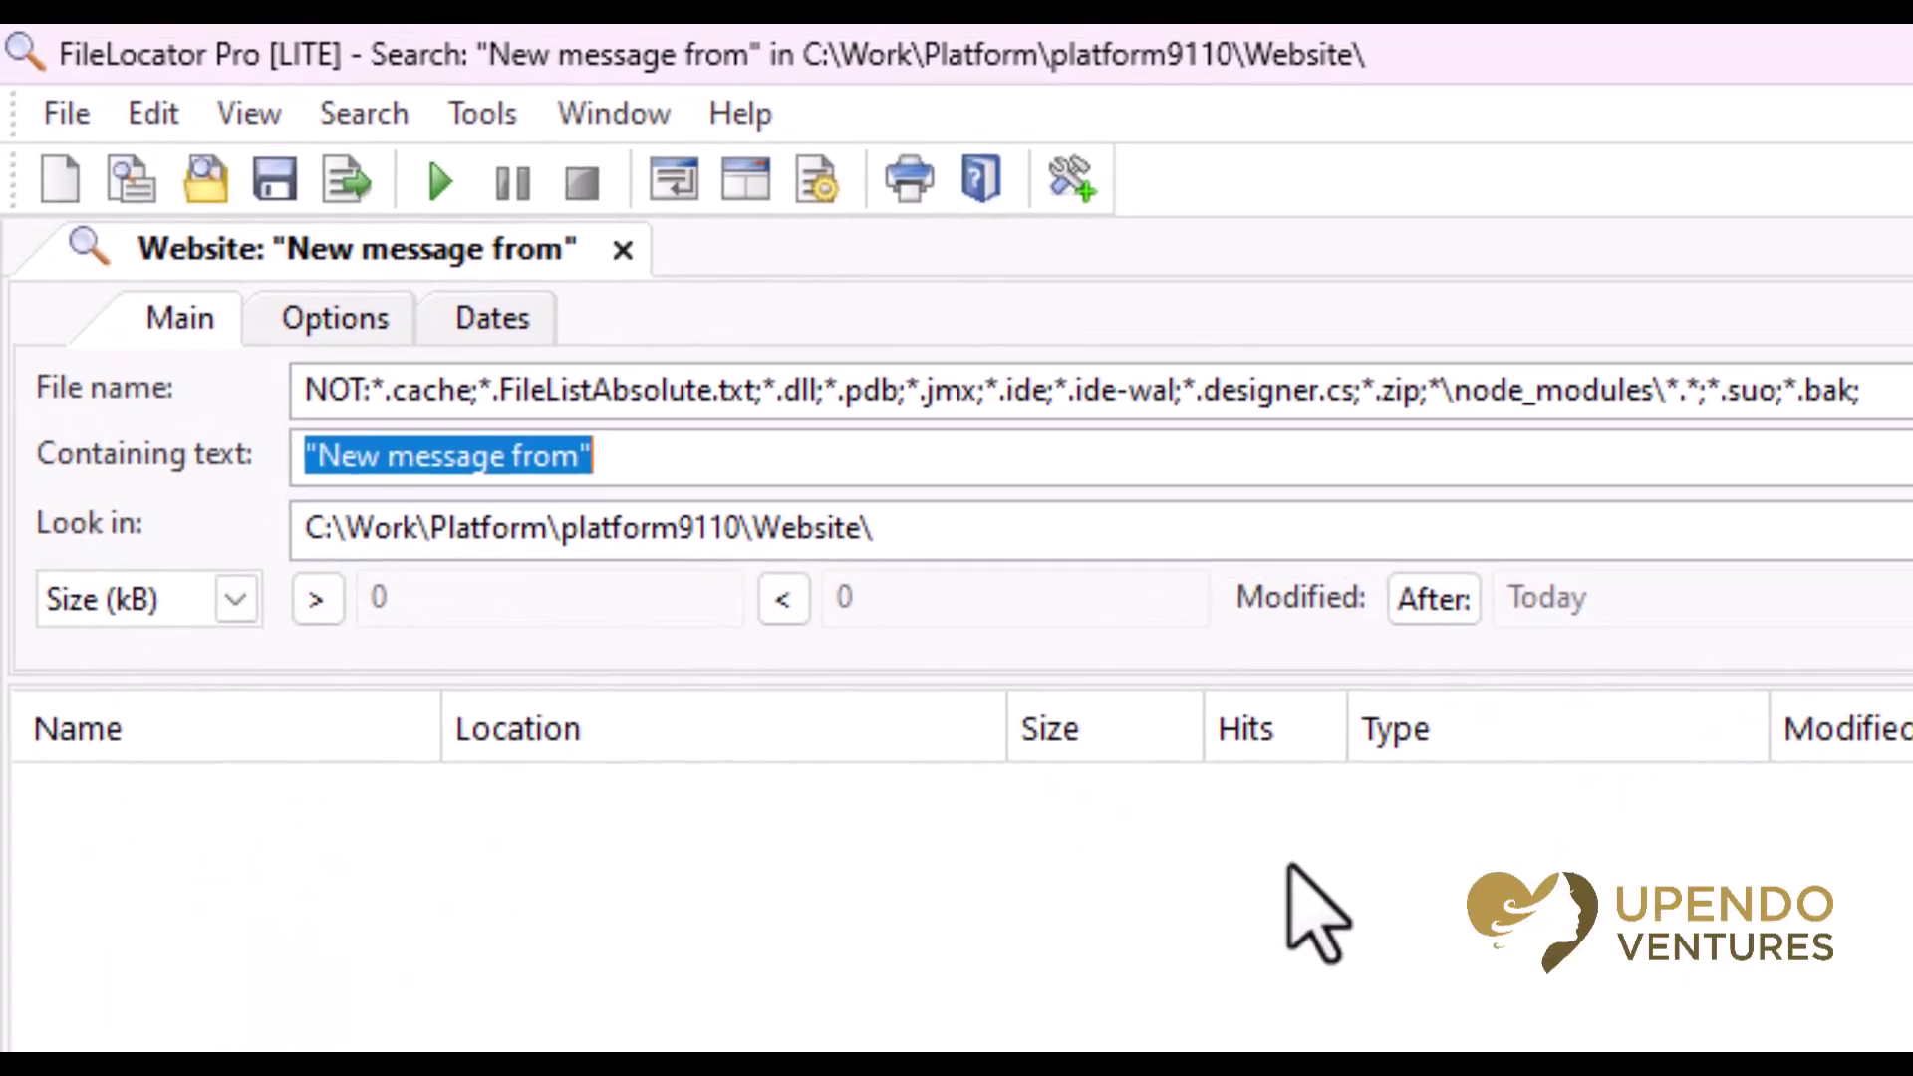
{"action": "key", "text": "ctrl+v"}
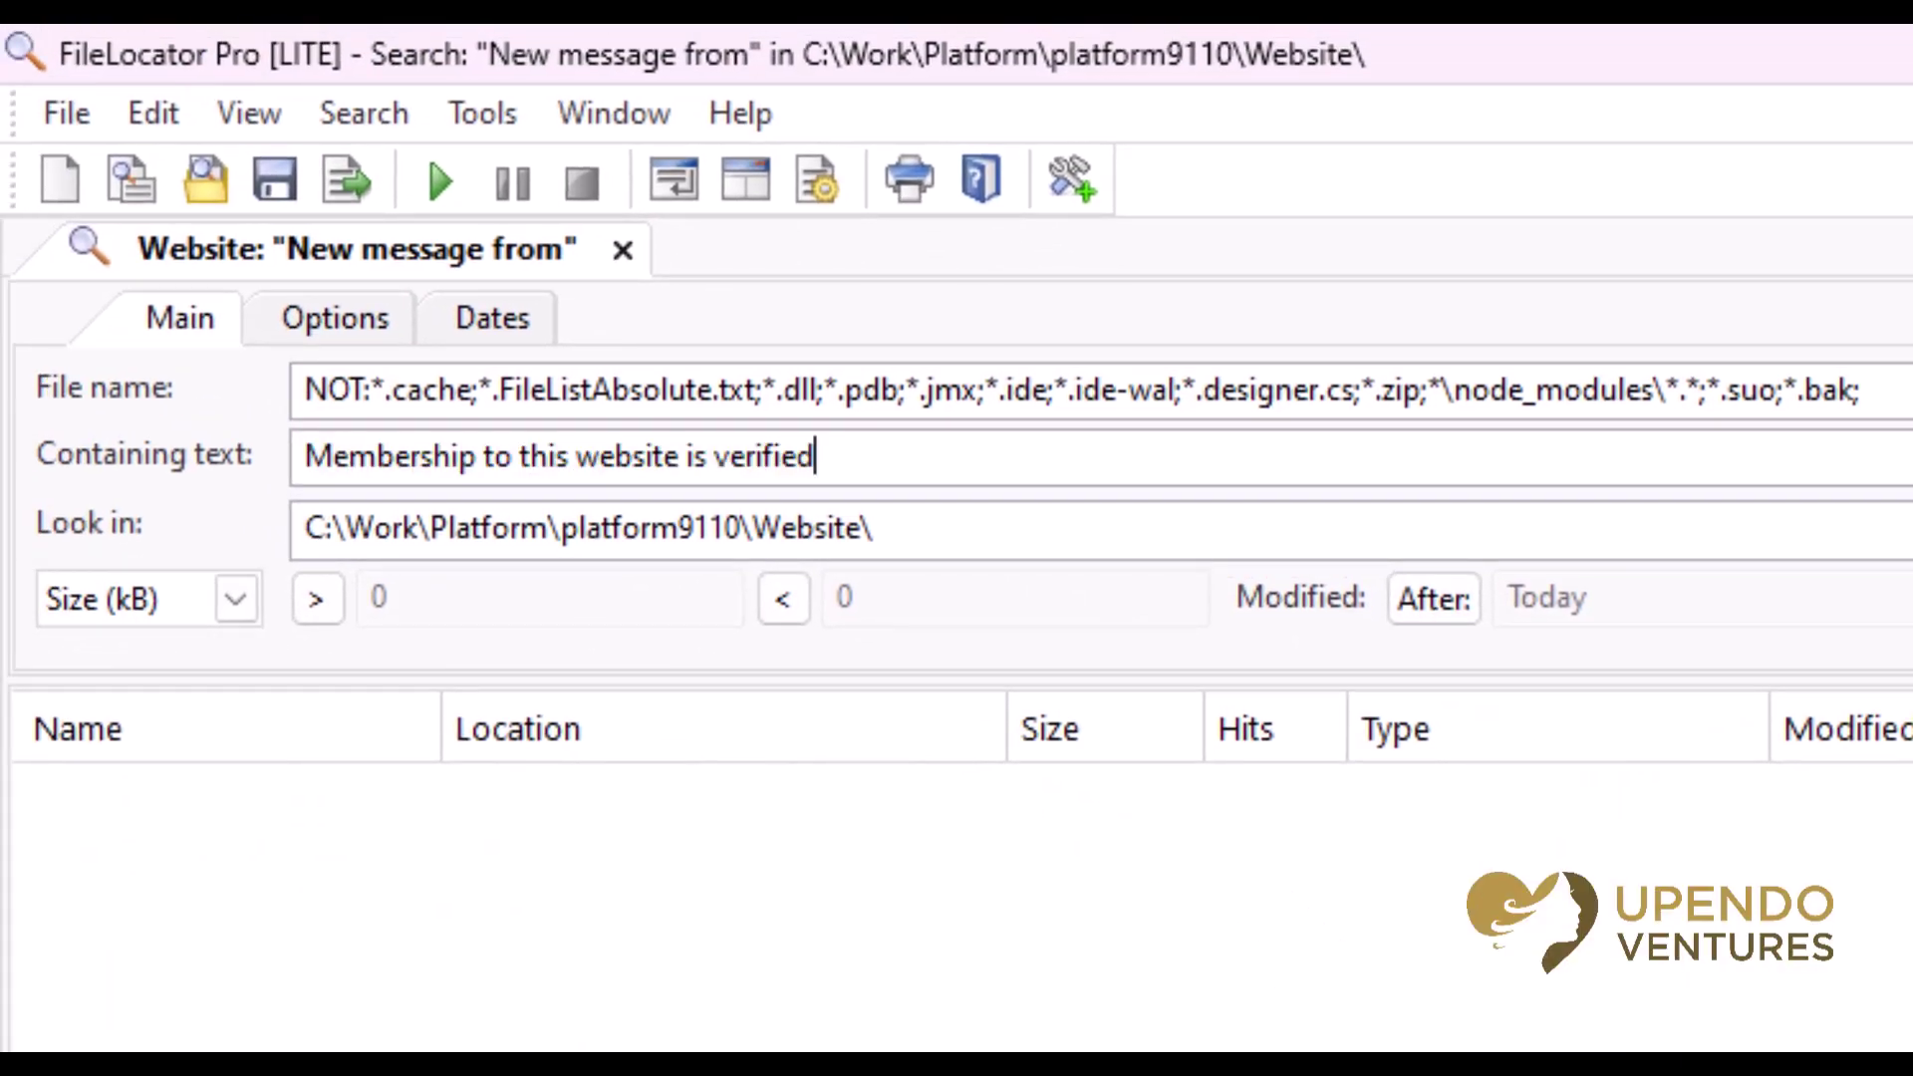
Replace the file name filter with *.resources;
{"action": "key", "text": "shift+Tab"}
{"action": "key", "text": "Delete"}
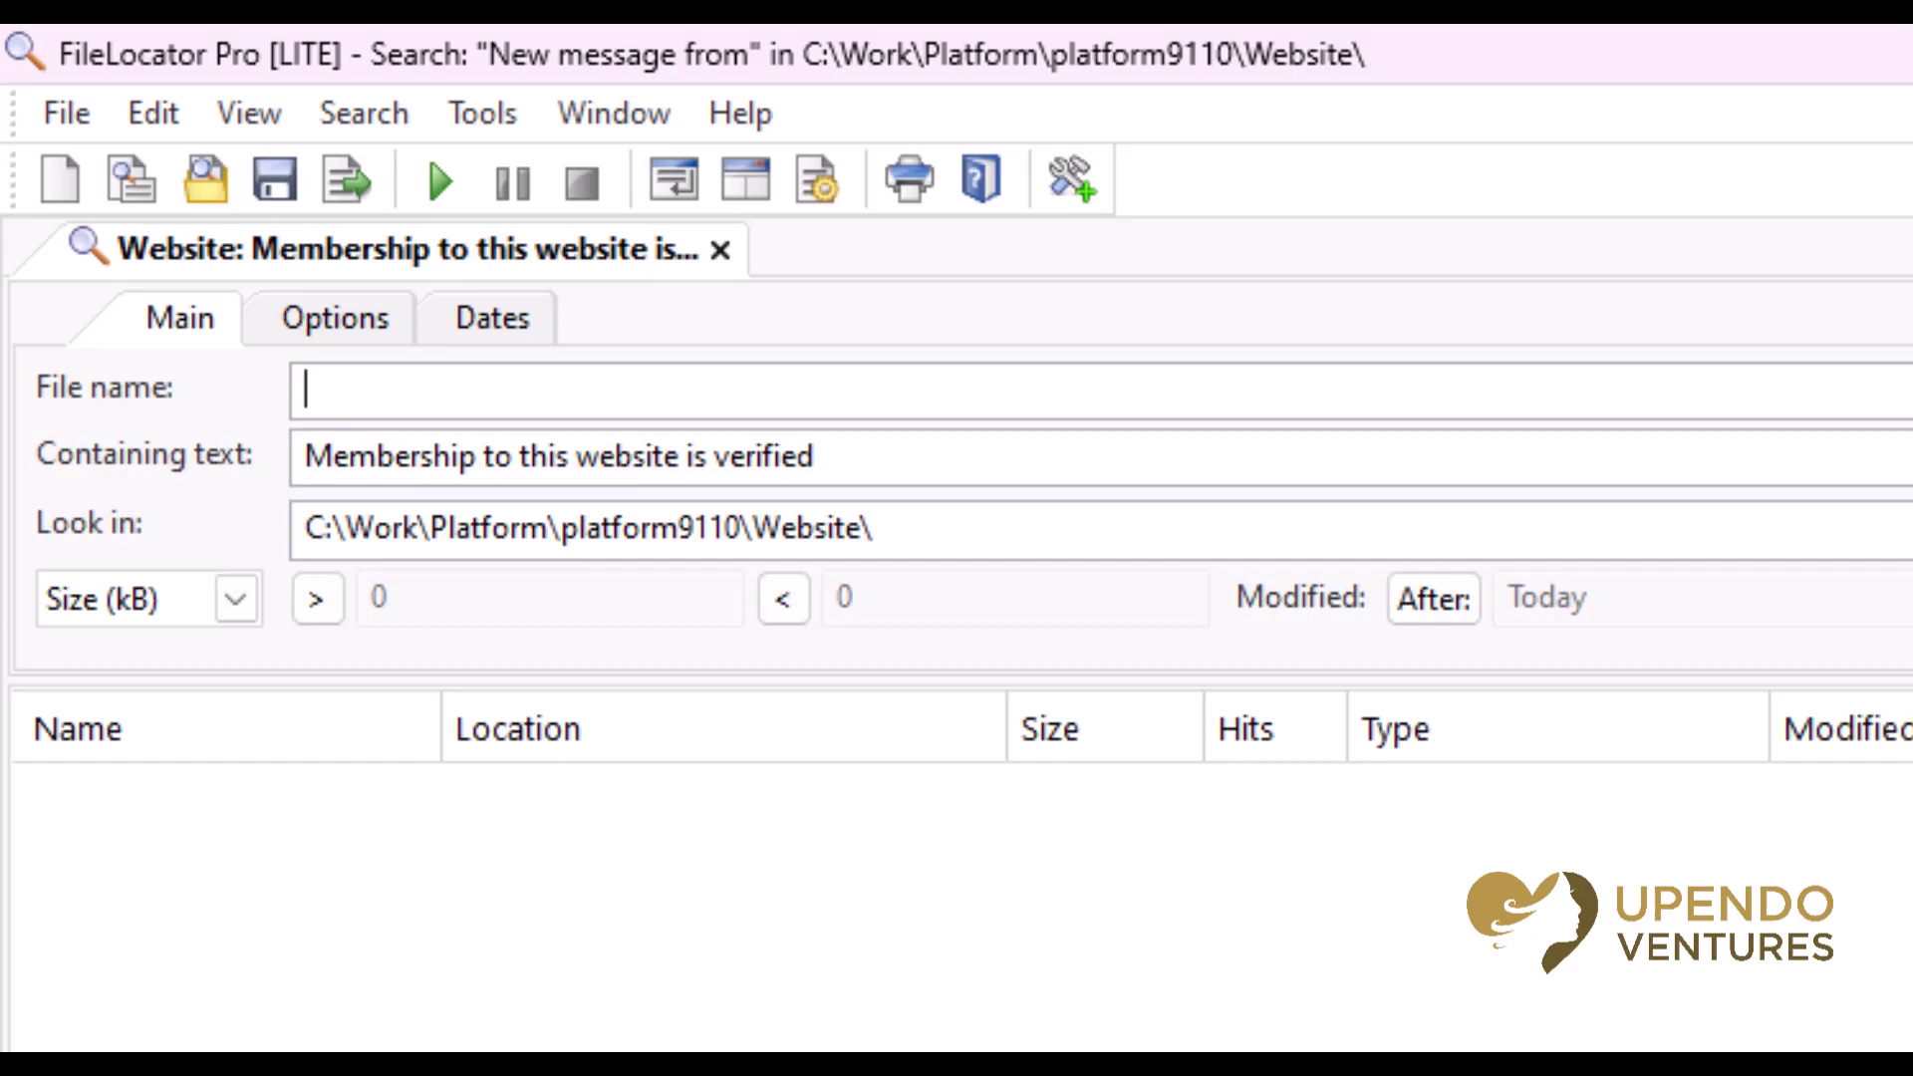
{"action": "type", "text": "*resources"}
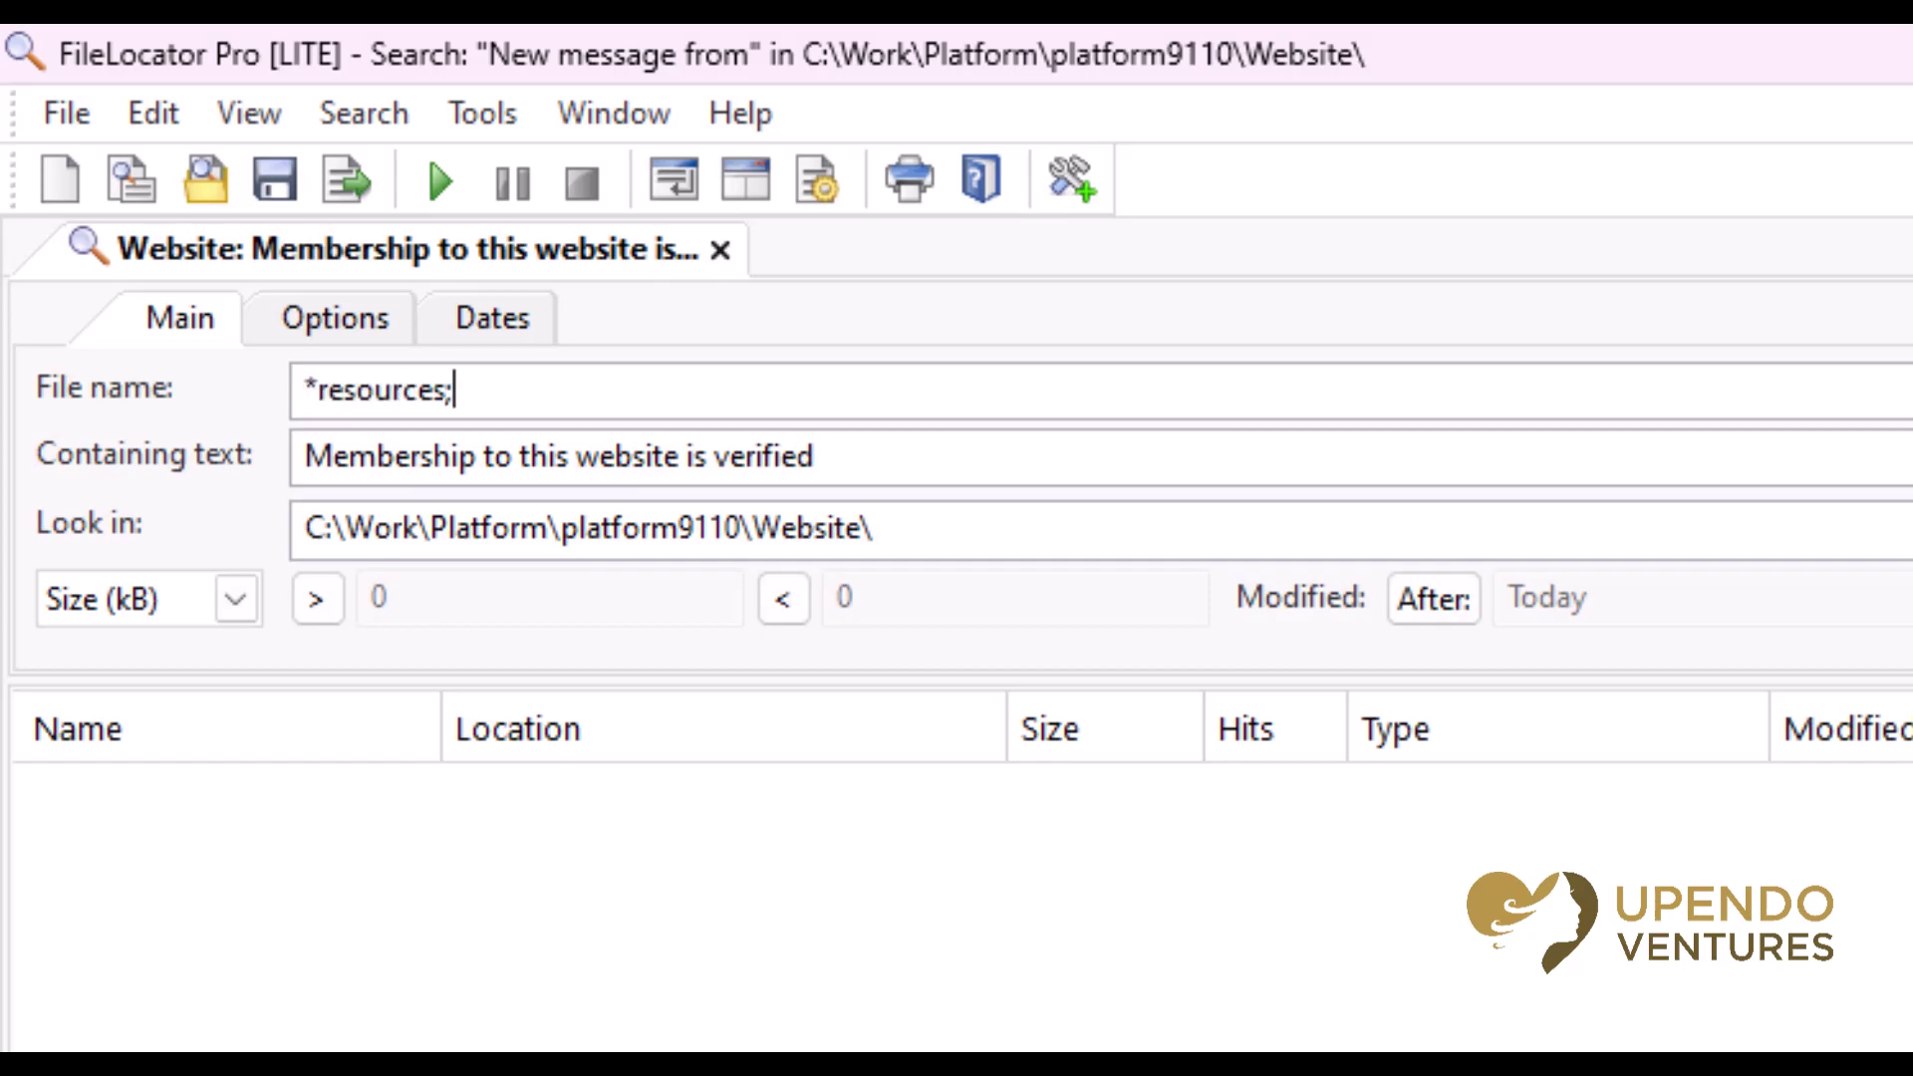
{"action": "type", "text": "."}
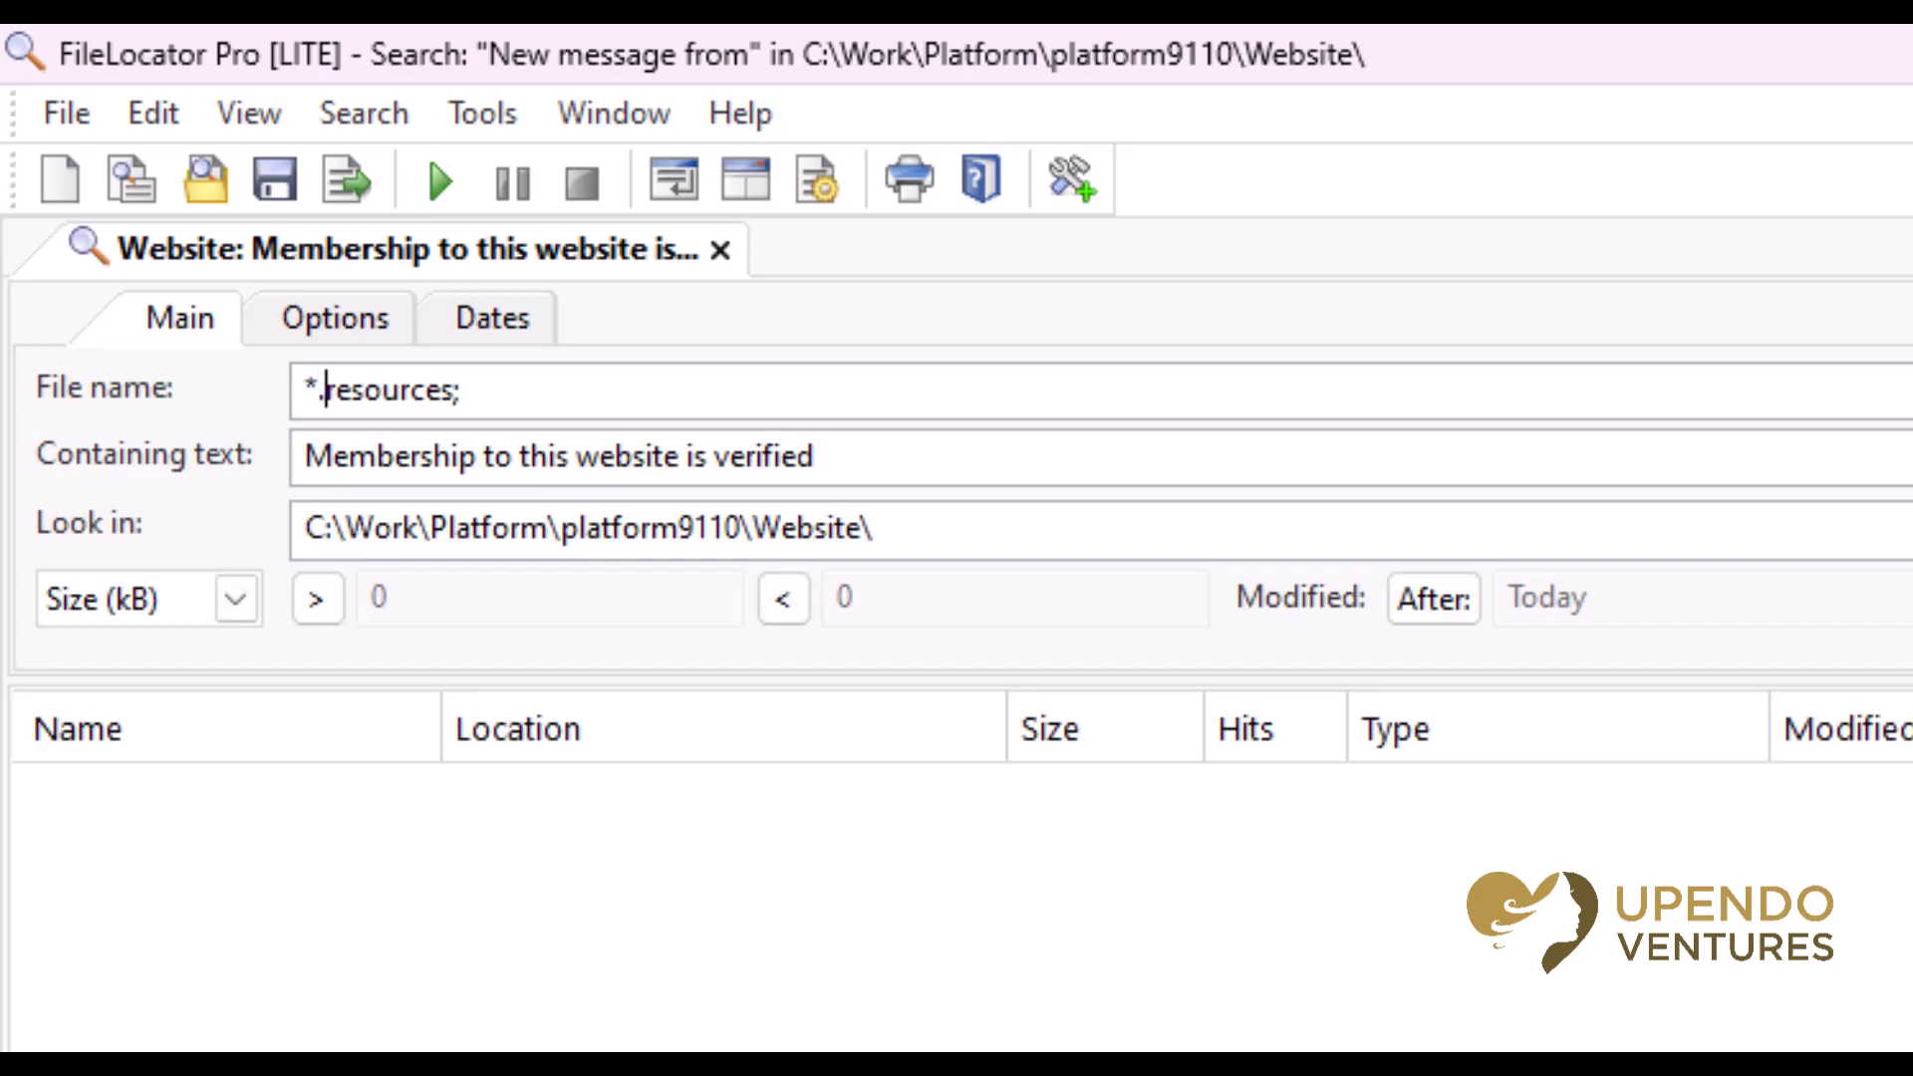
Enclose the containing text in double quotation marks and run the search in the Website folder
{"action": "key", "text": "Tab"}
{"action": "key", "text": "Home"}
{"action": "type", "text": "\""}
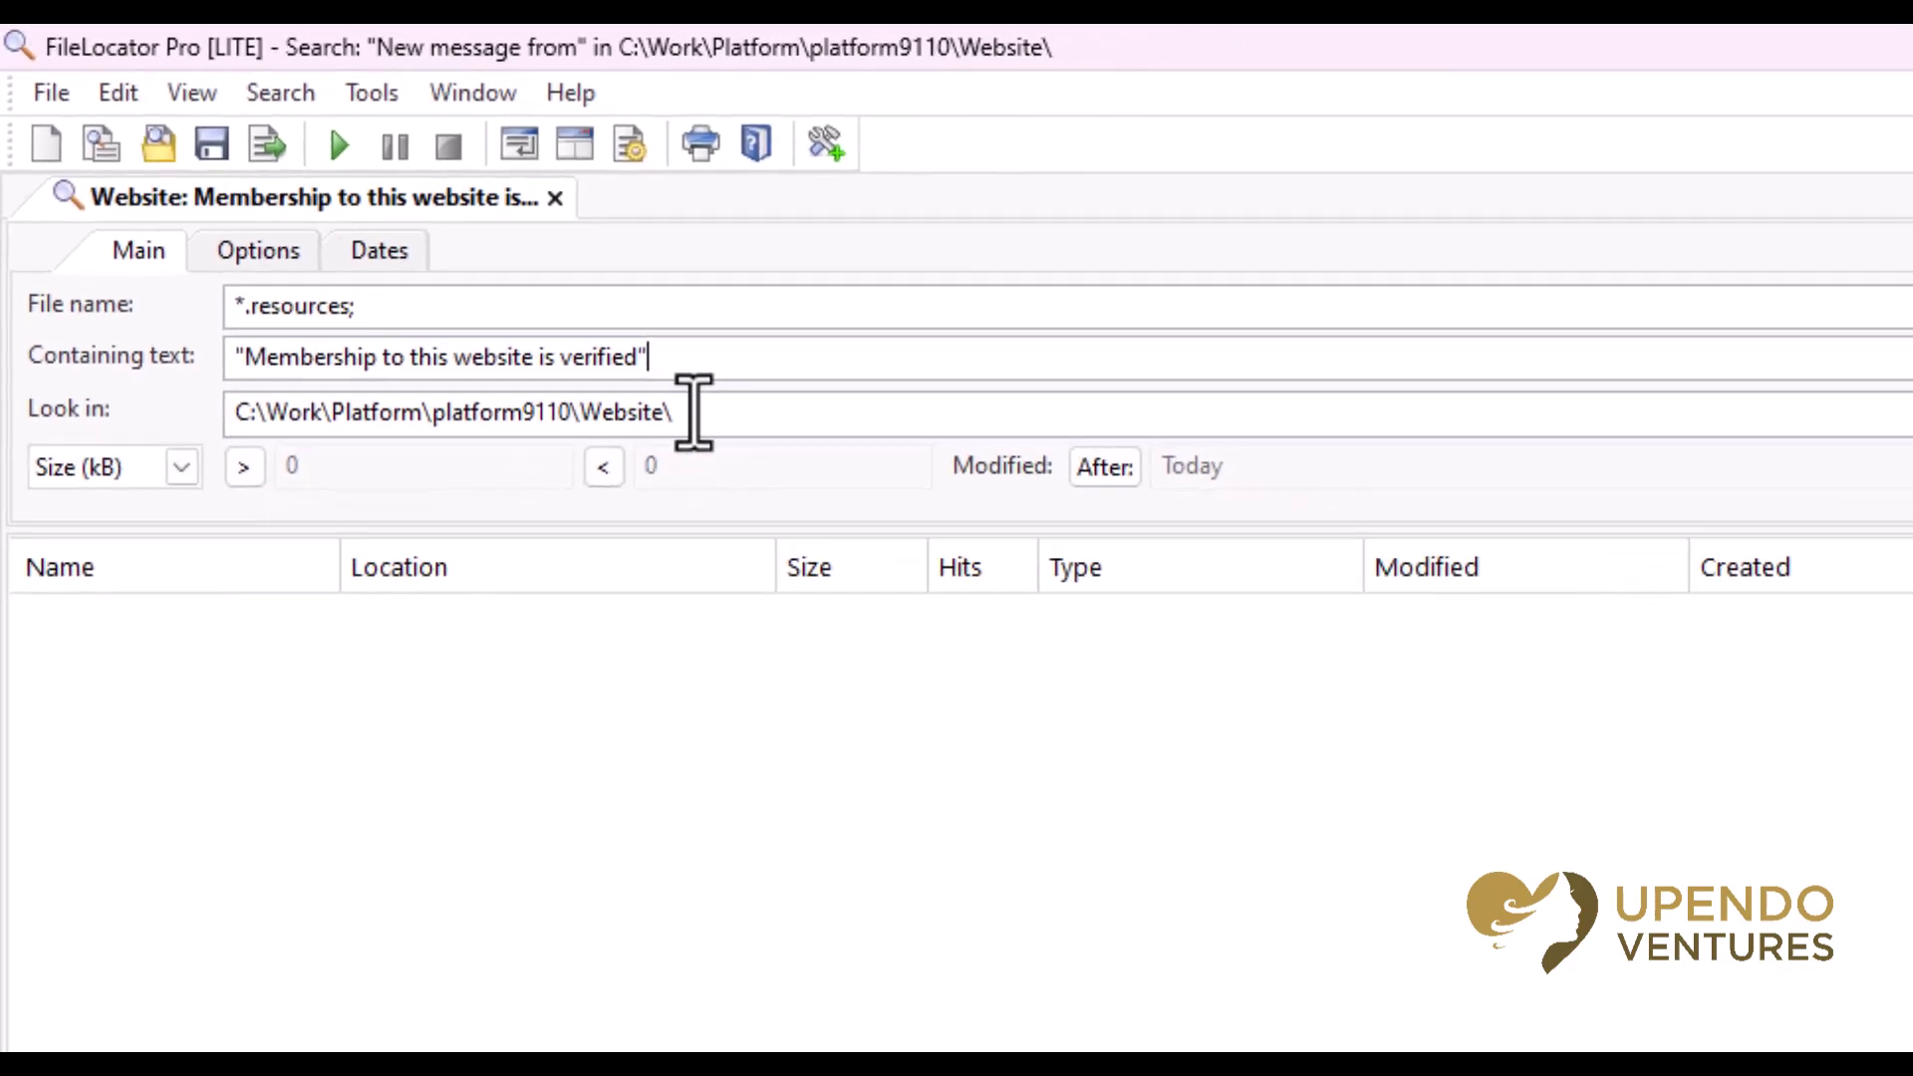
{"action": "left_click", "coordinate": [1805, 170]}
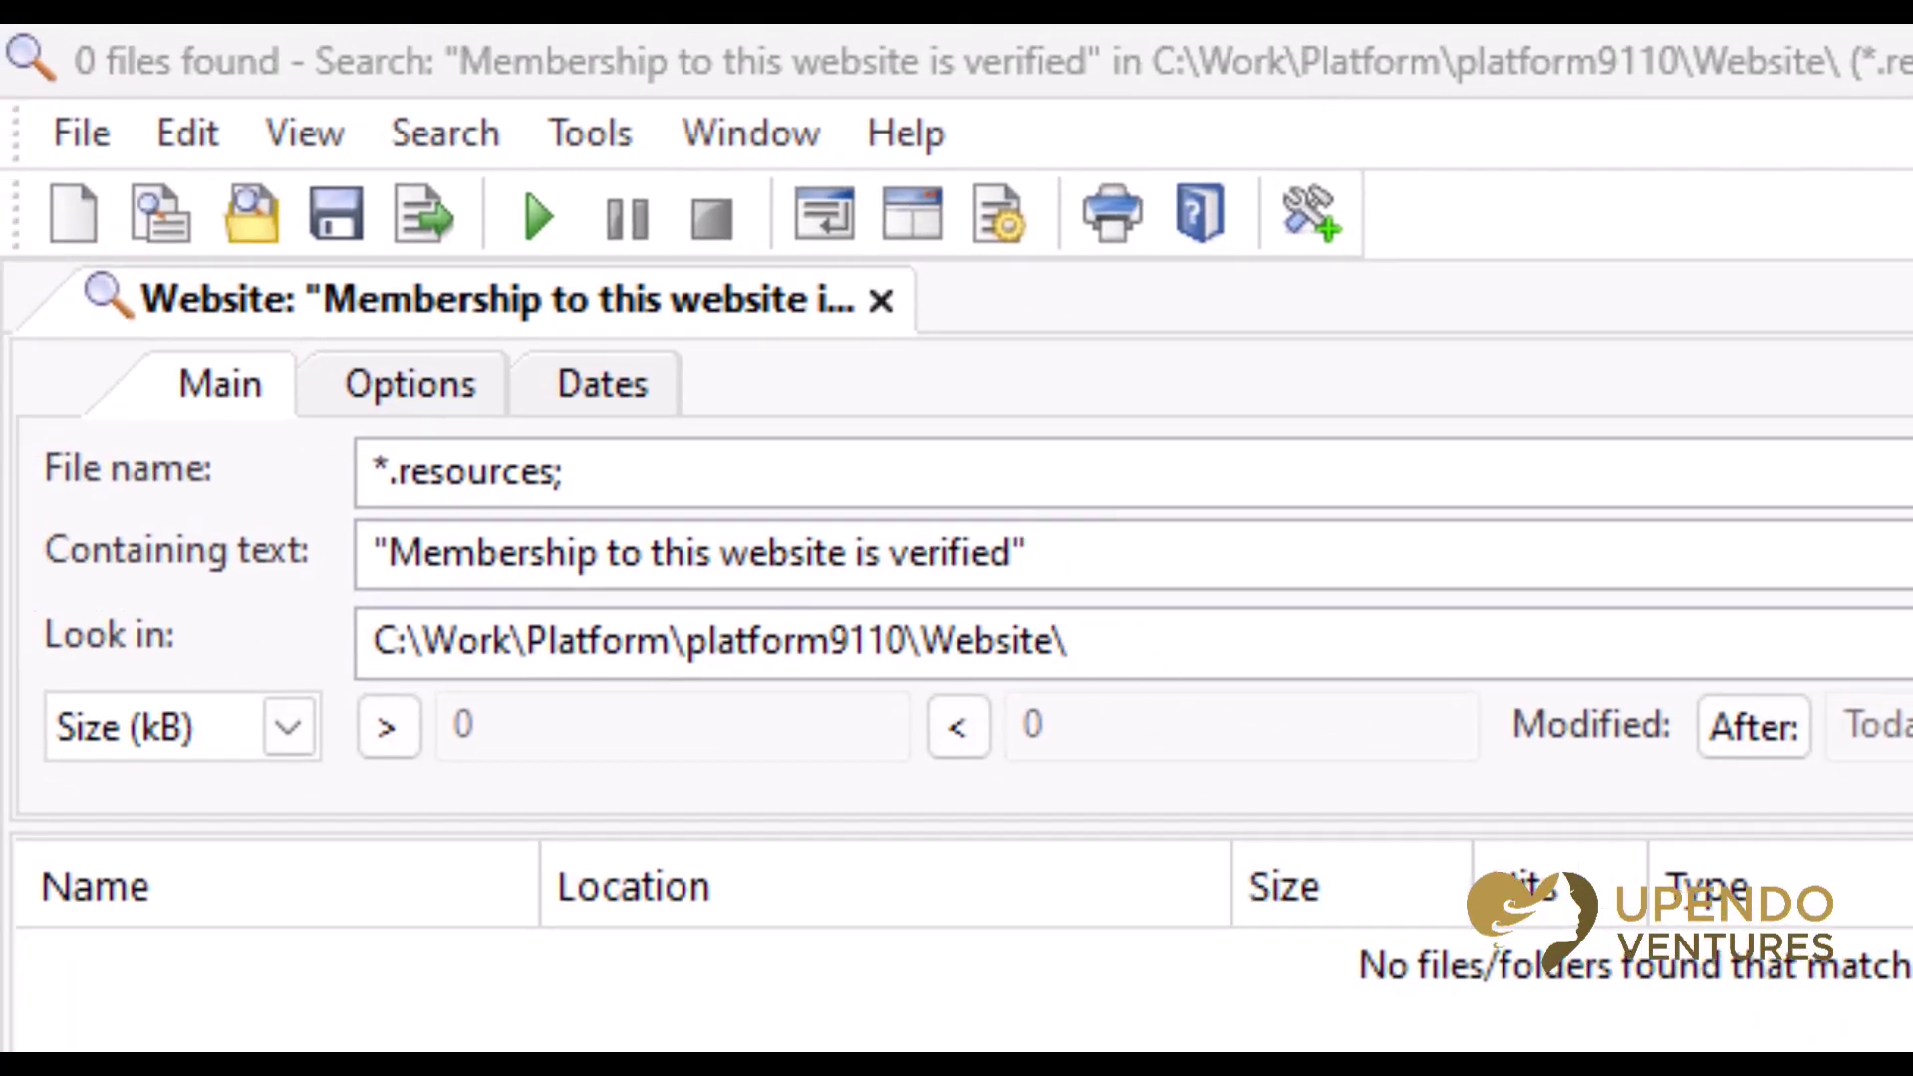
{"action": "key", "text": "Return"}
Change the extension in the file name filter so that it reads *.resx;
{"action": "left_click", "coordinate": [602, 457]}
{"action": "left_click", "coordinate": [662, 457]}
{"action": "left_click_drag", "start_coordinate": [559, 470], "coordinate": [411, 470]}
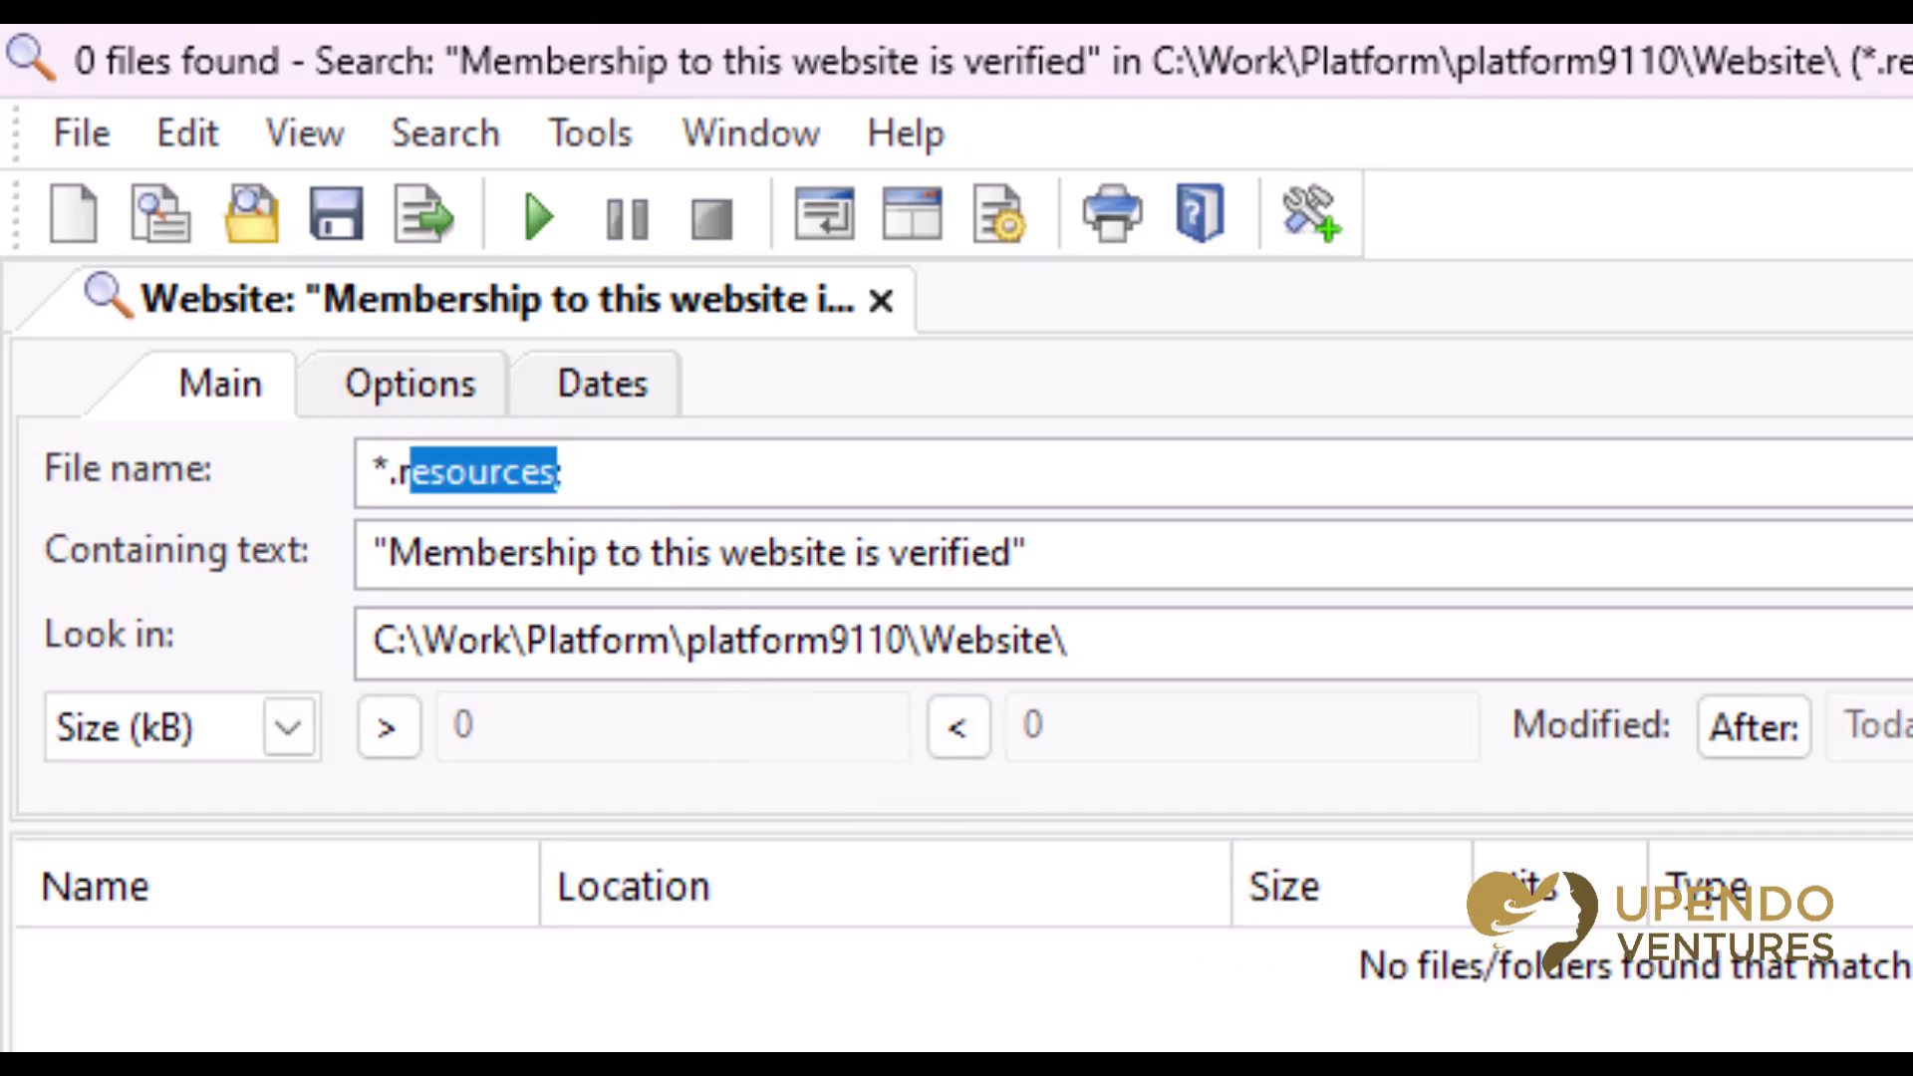
{"action": "type", "text": "e"}
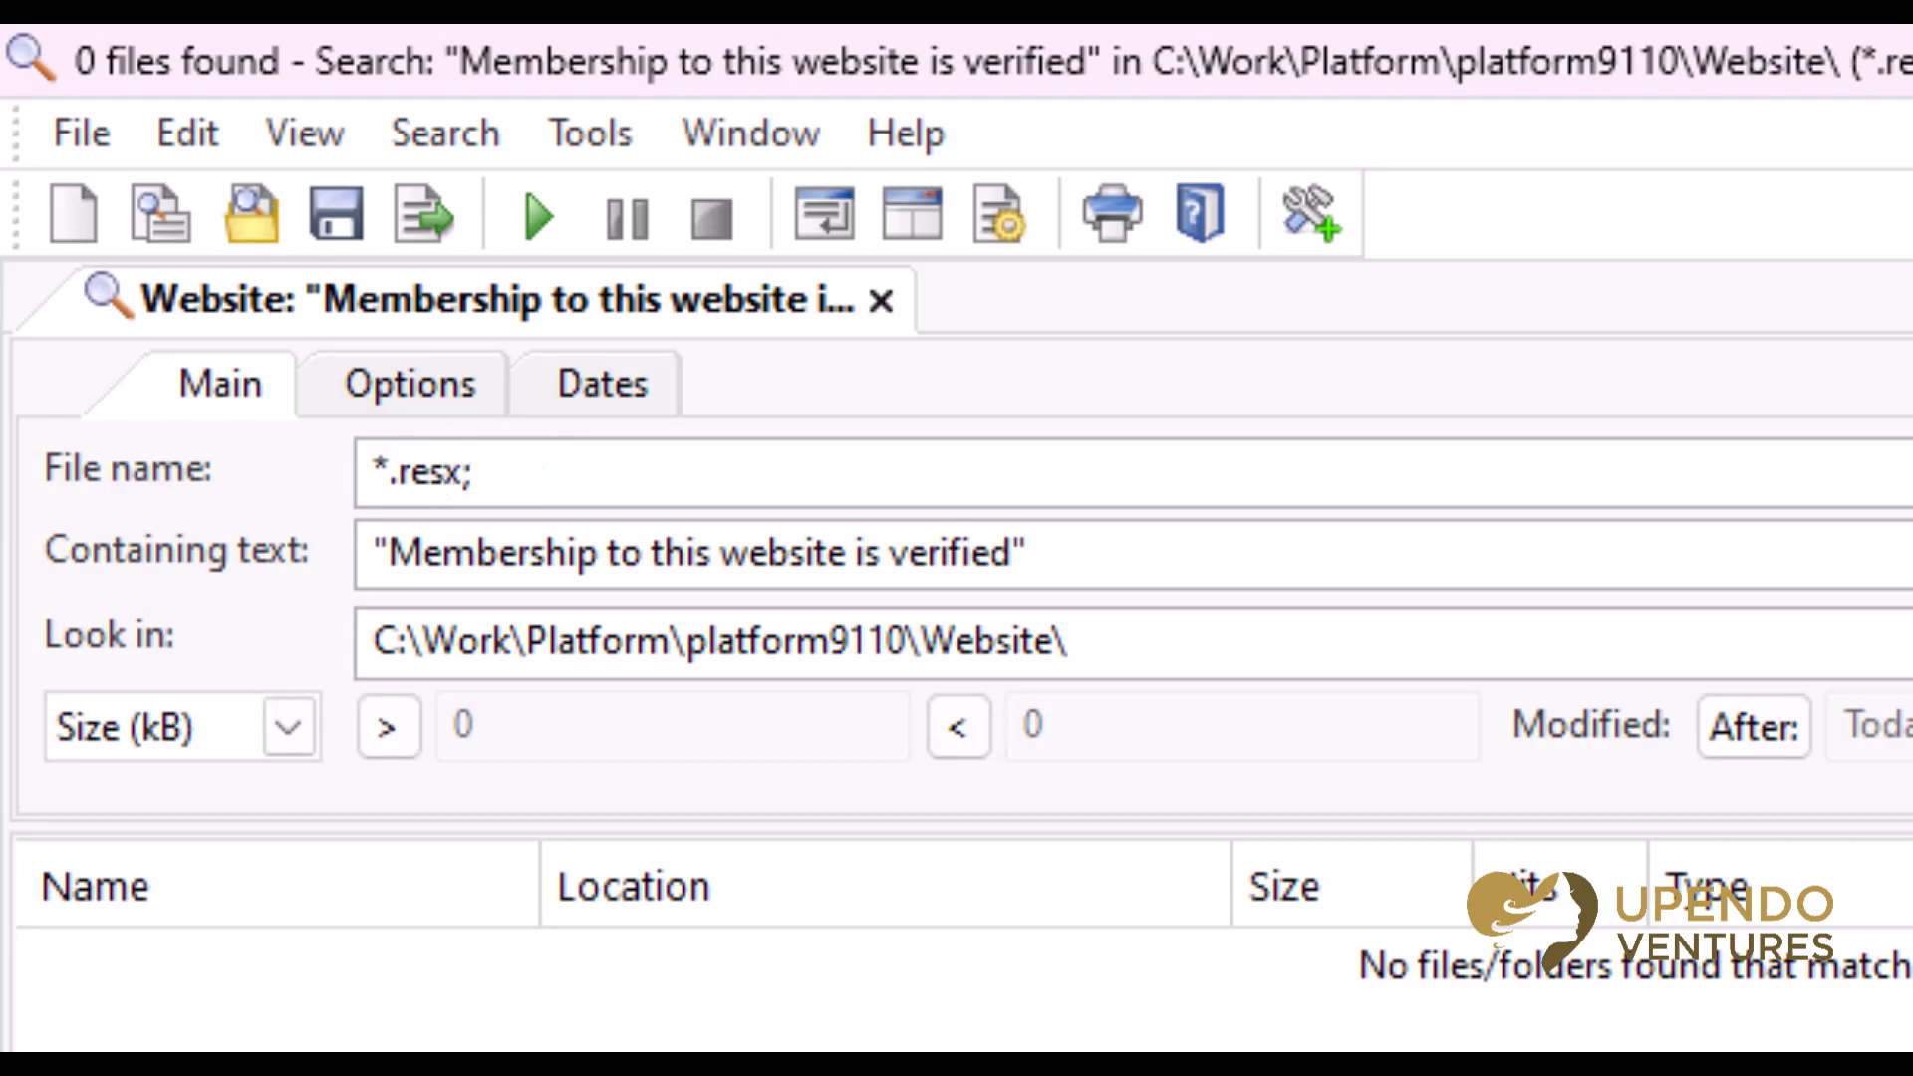
Switch back to the registration form in Chrome to check the wording of the membership note
{"action": "key", "text": "Tab"}
{"action": "key", "text": "End"}
{"action": "key", "text": "alt+Tab"}
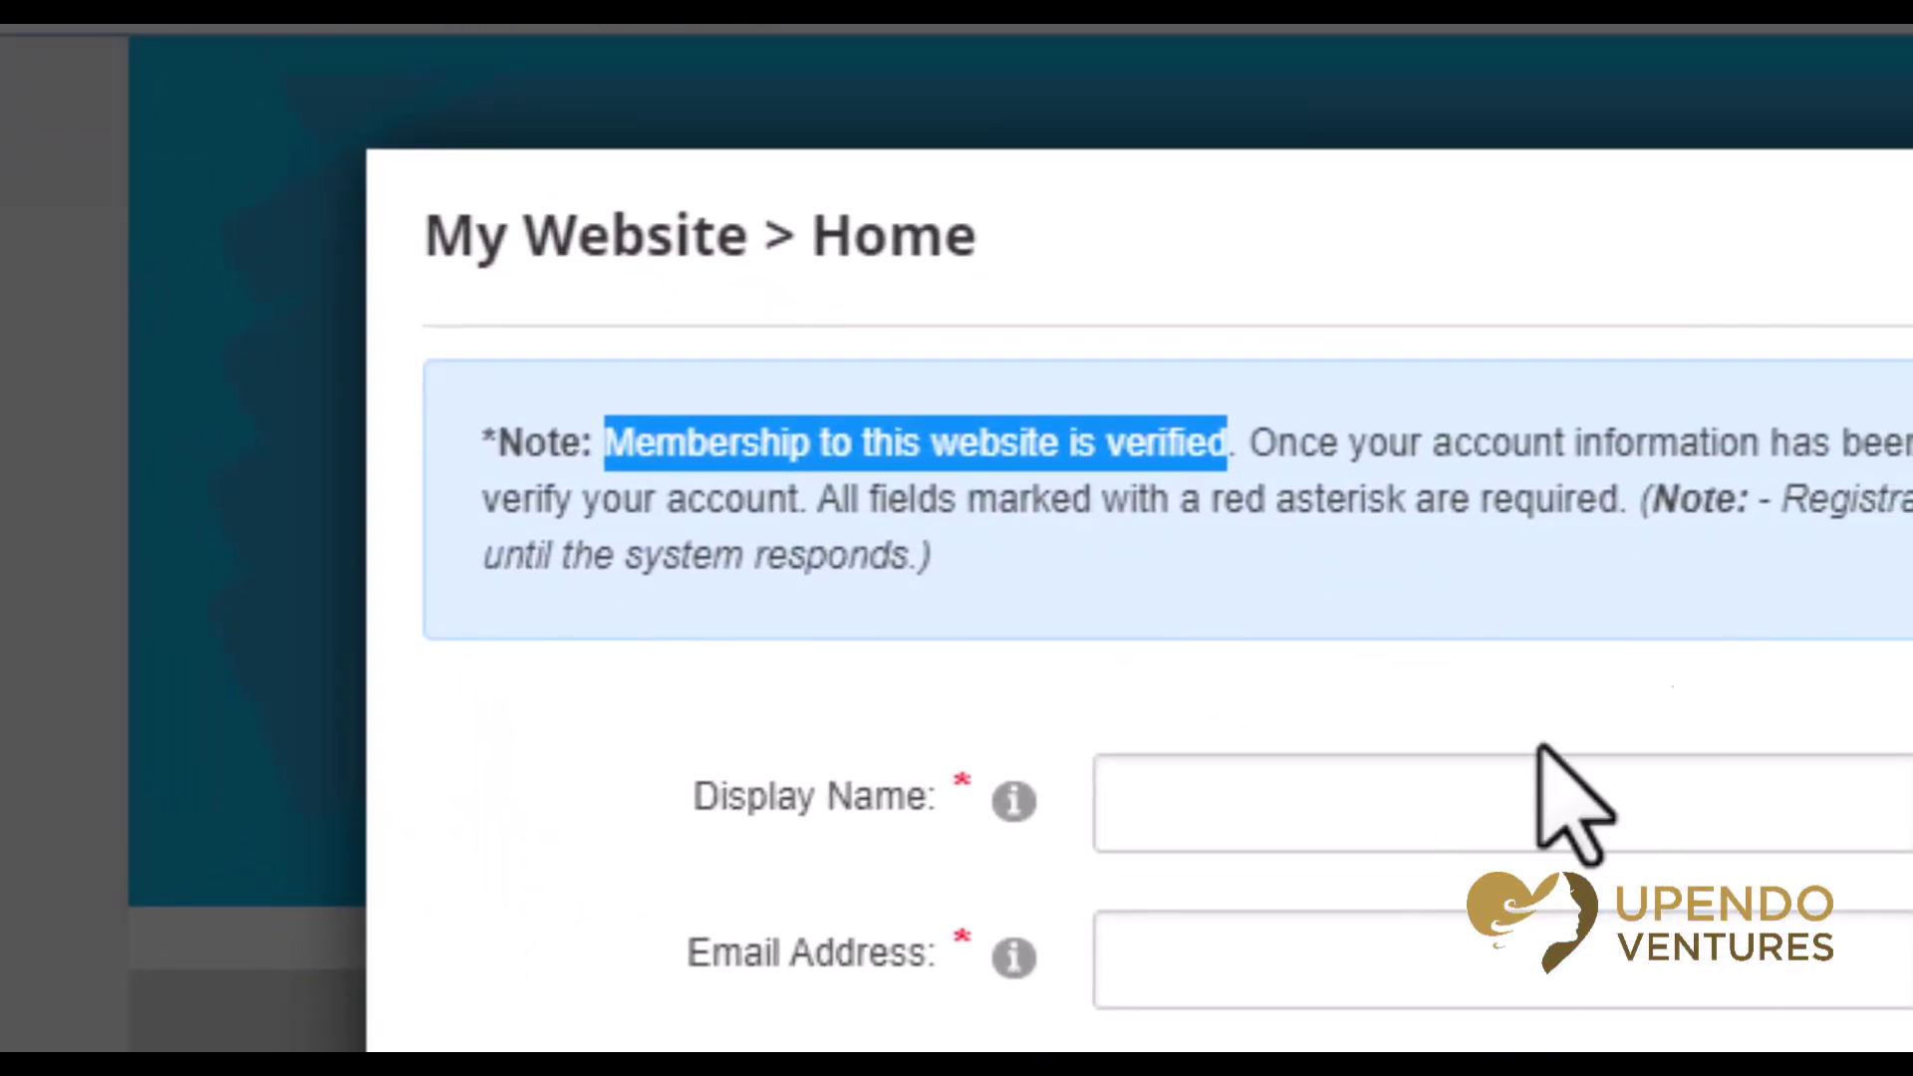
Return to FileLocator Pro, run the *.resx search for the membership note text, and widen the results' Location column
{"action": "right_click", "coordinate": [952, 429]}
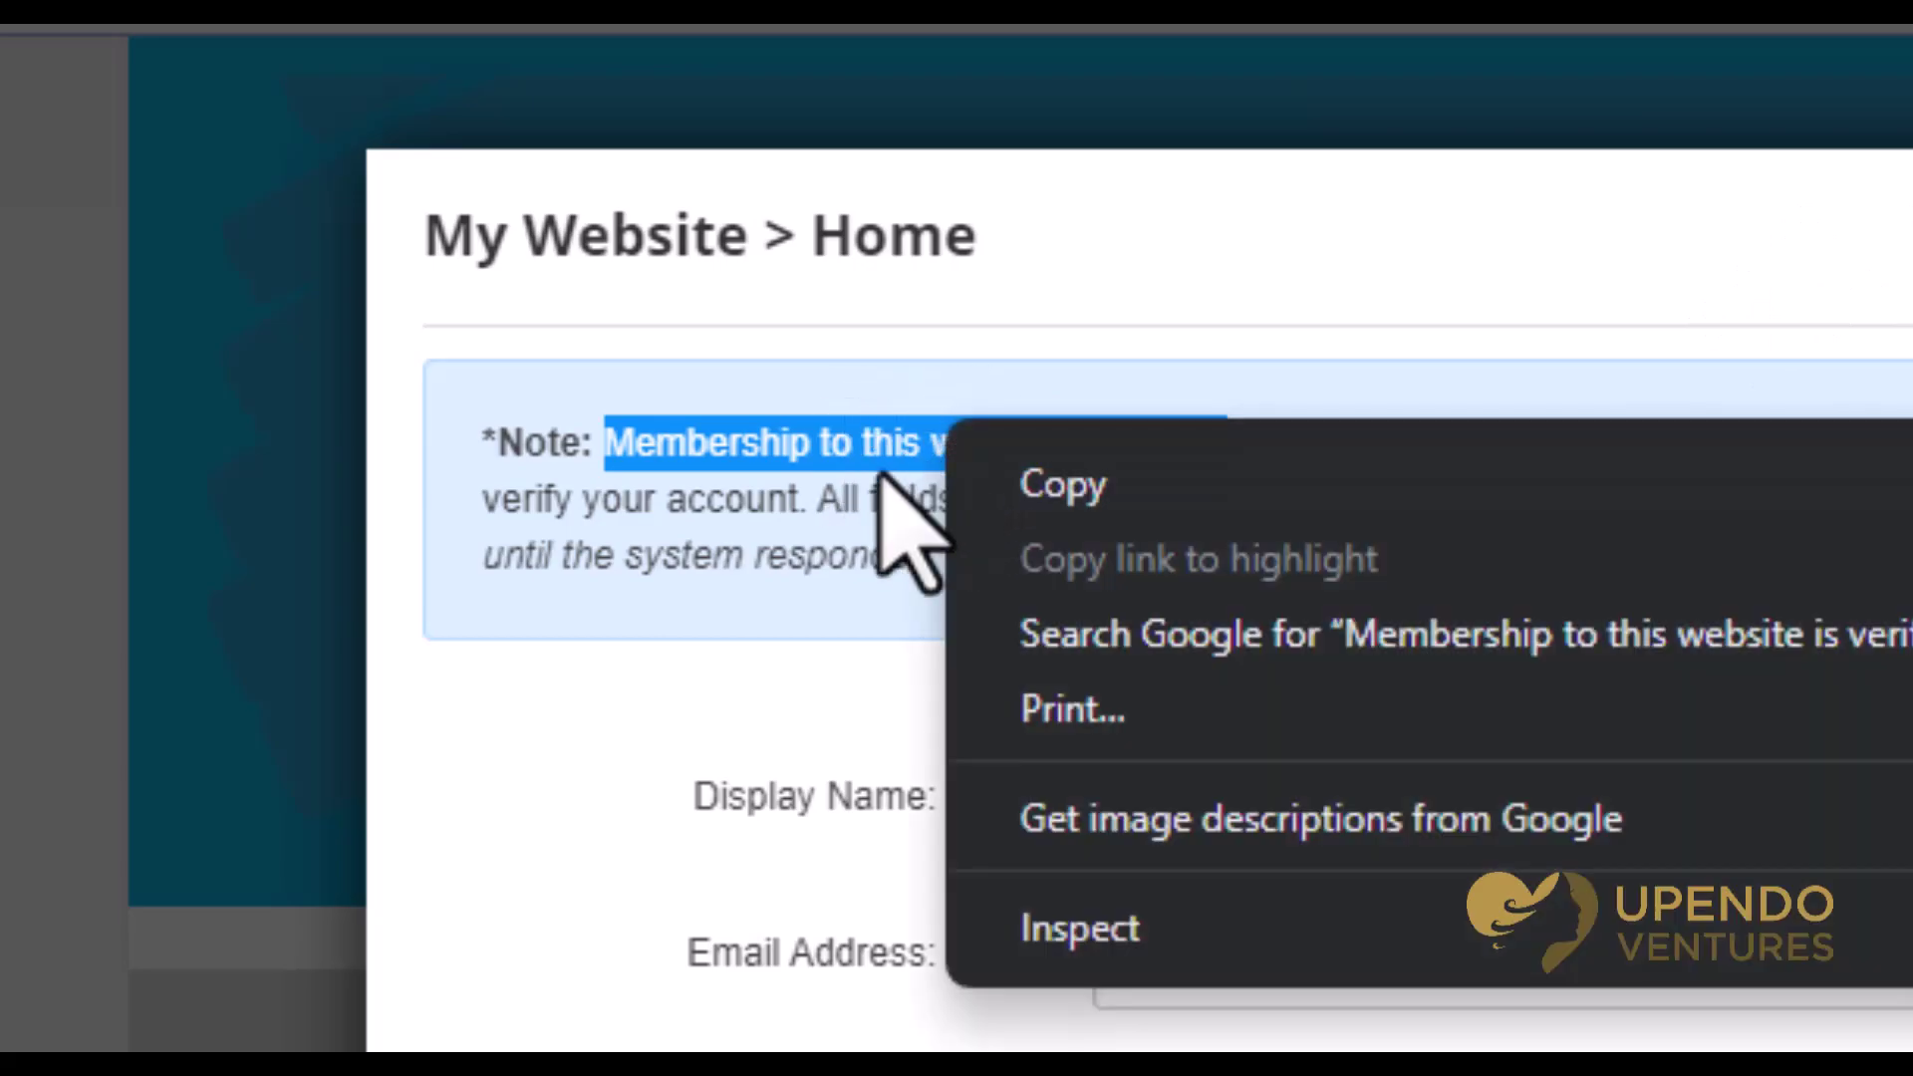
{"action": "left_click", "coordinate": [767, 538]}
{"action": "key", "text": "alt+Tab"}
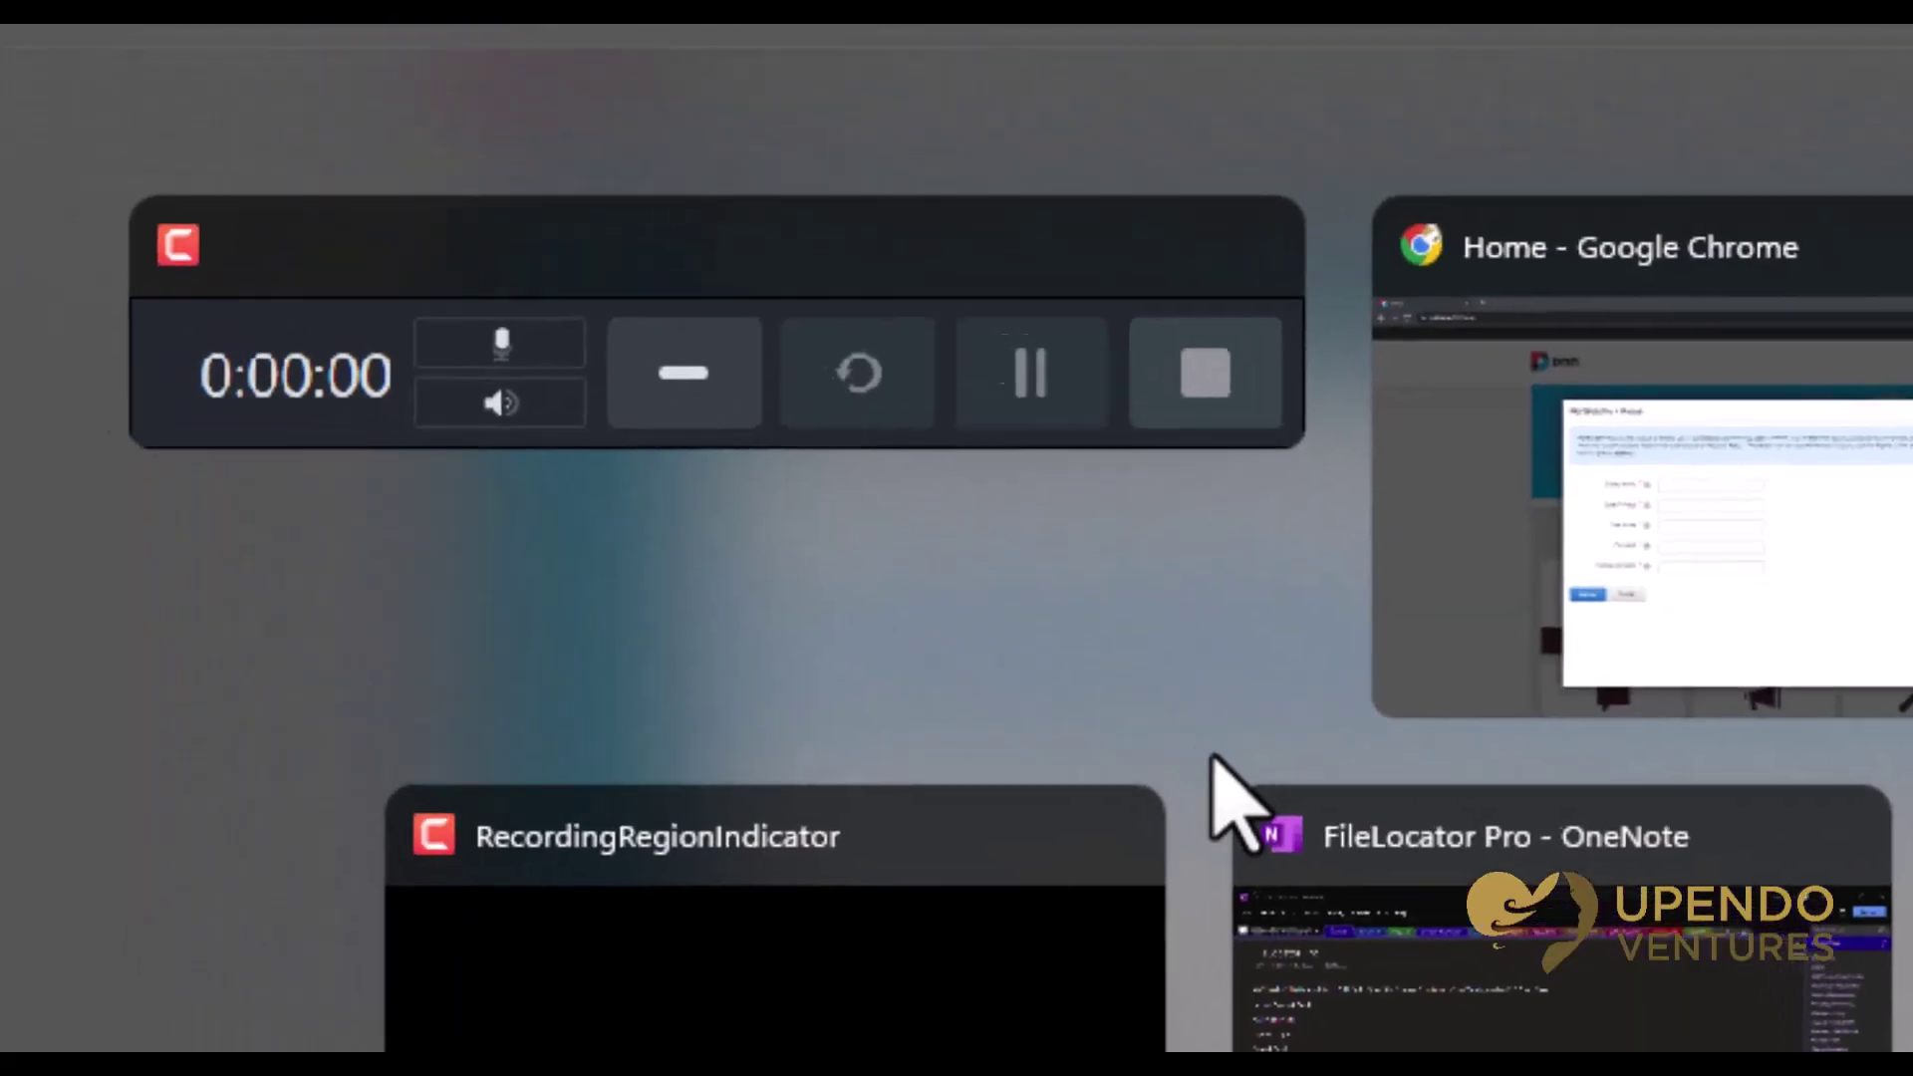
{"action": "key", "text": "alt+Tab"}
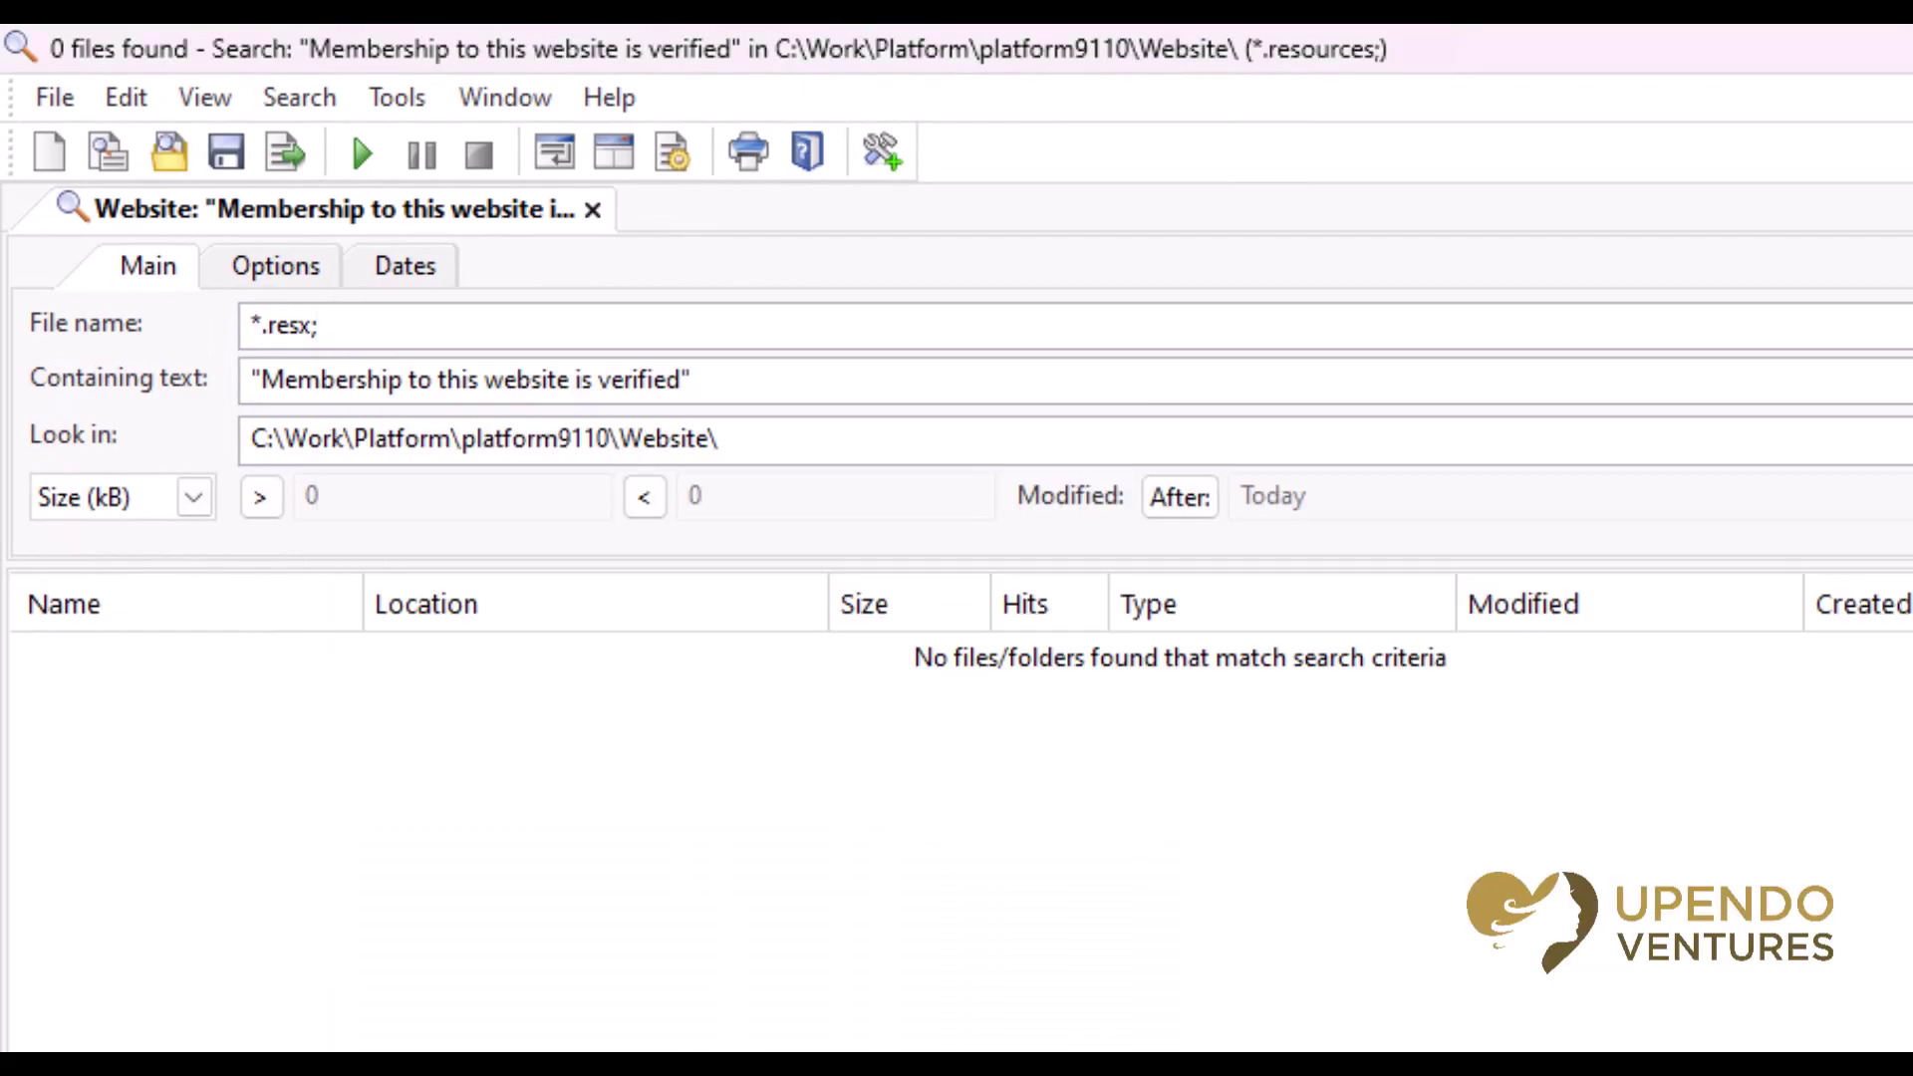
{"action": "key", "text": "Return"}
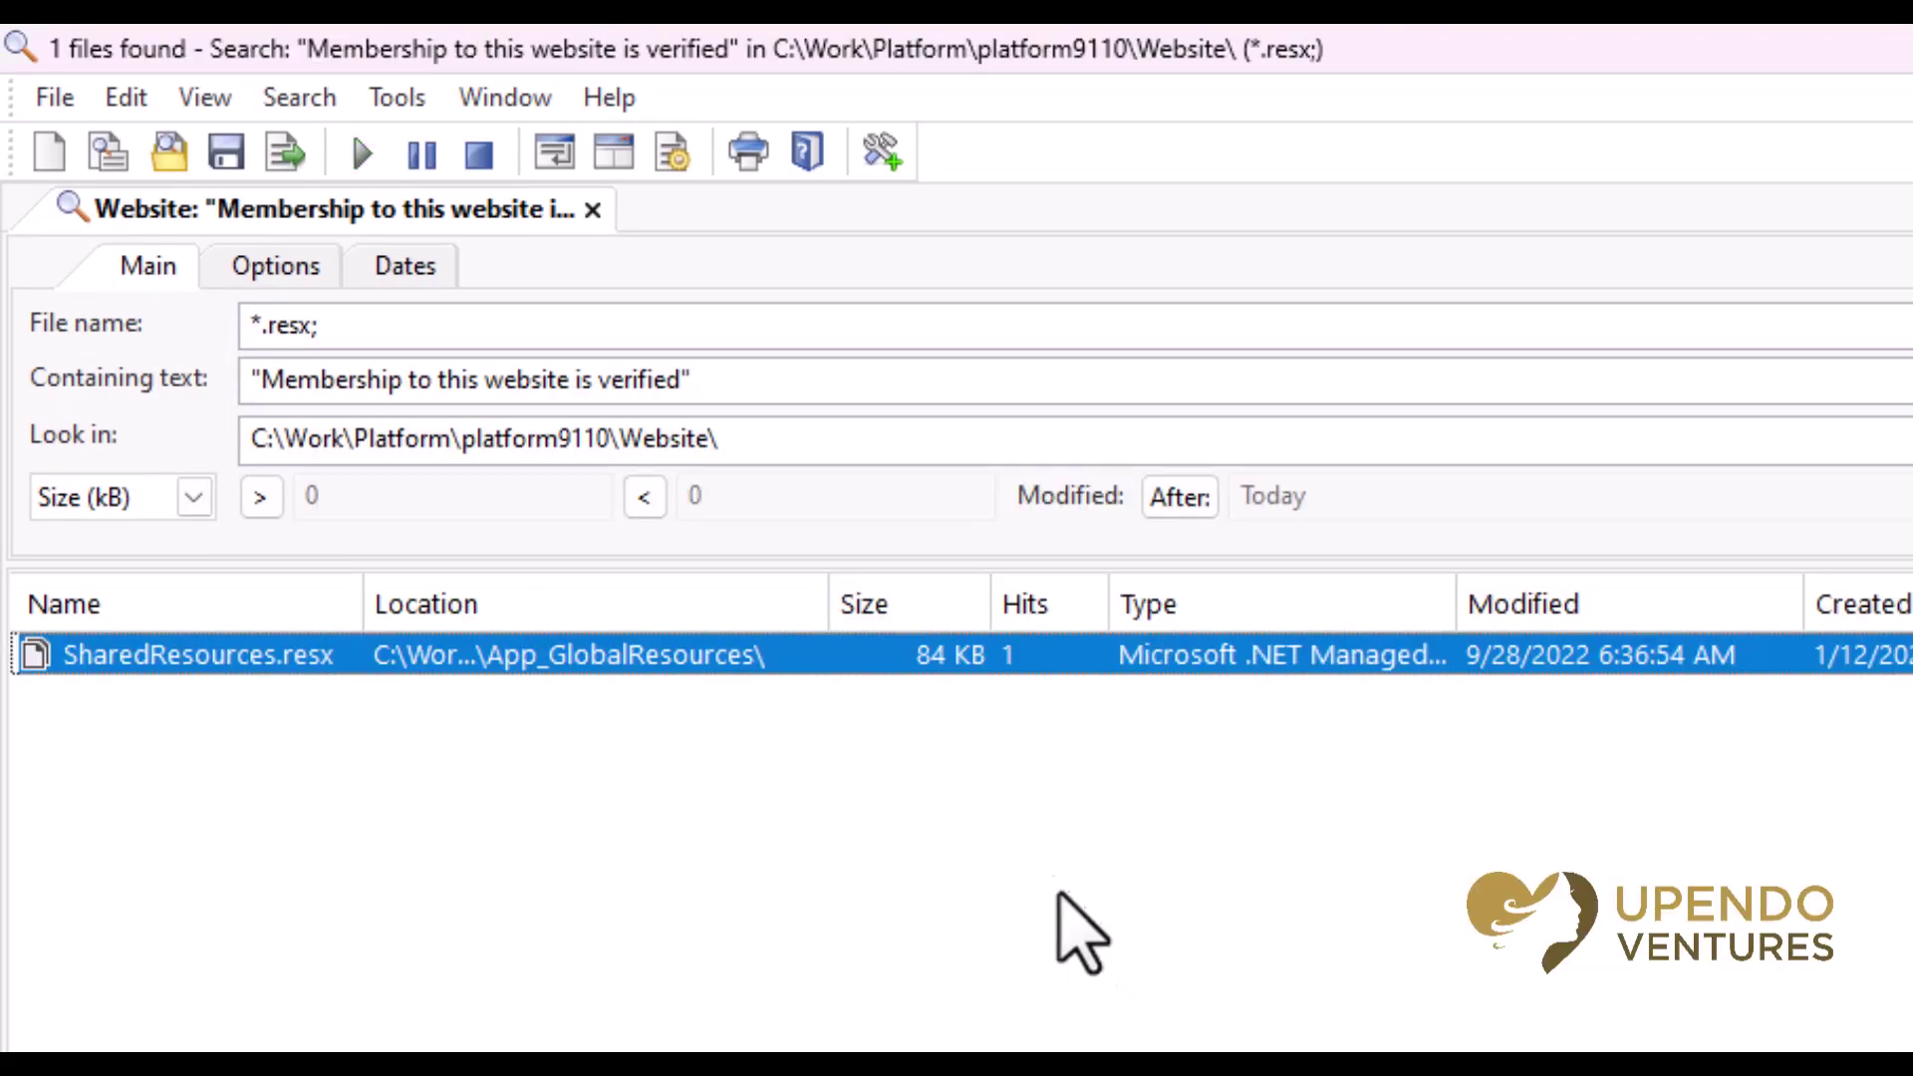
{"action": "left_click_drag", "start_coordinate": [827, 605], "coordinate": [1288, 632]}
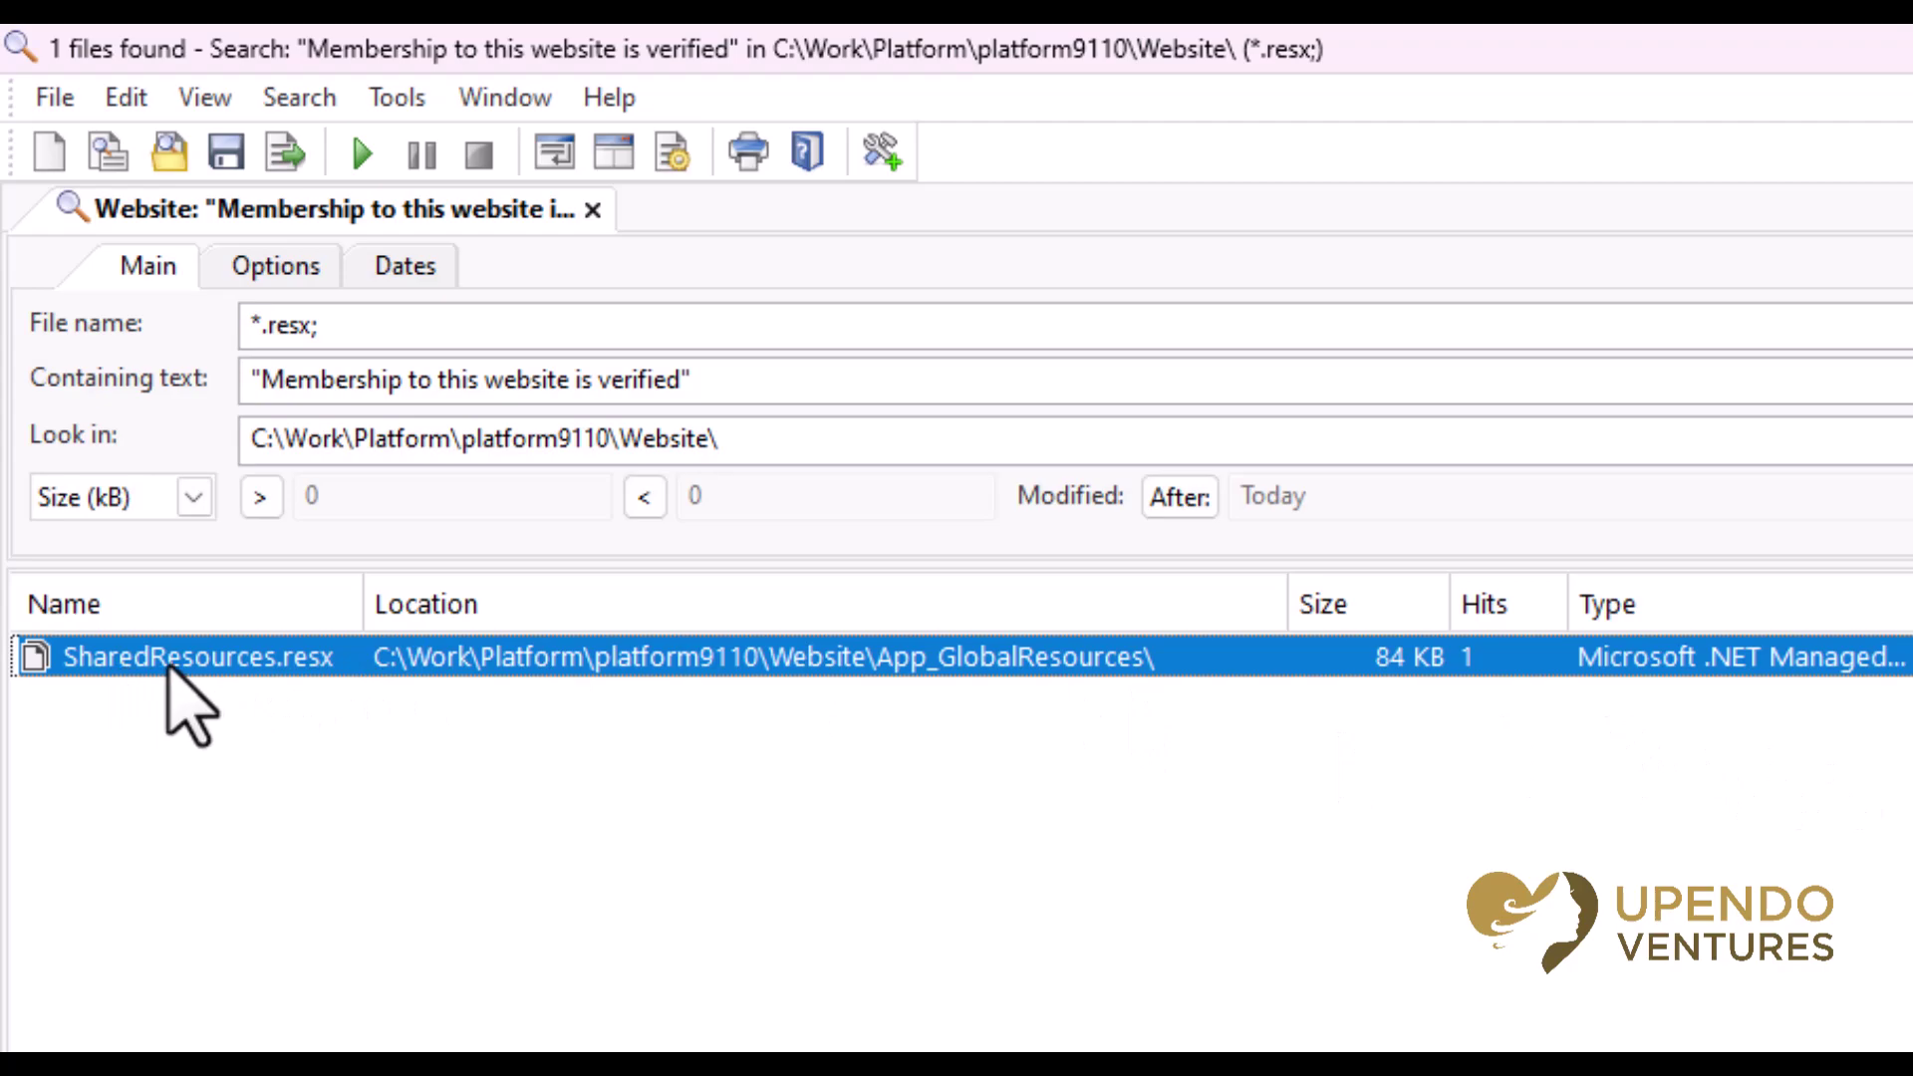
Switch to Chrome, close the registration form and log in to the site with the host account's username and password
{"action": "key", "text": "alt+Tab"}
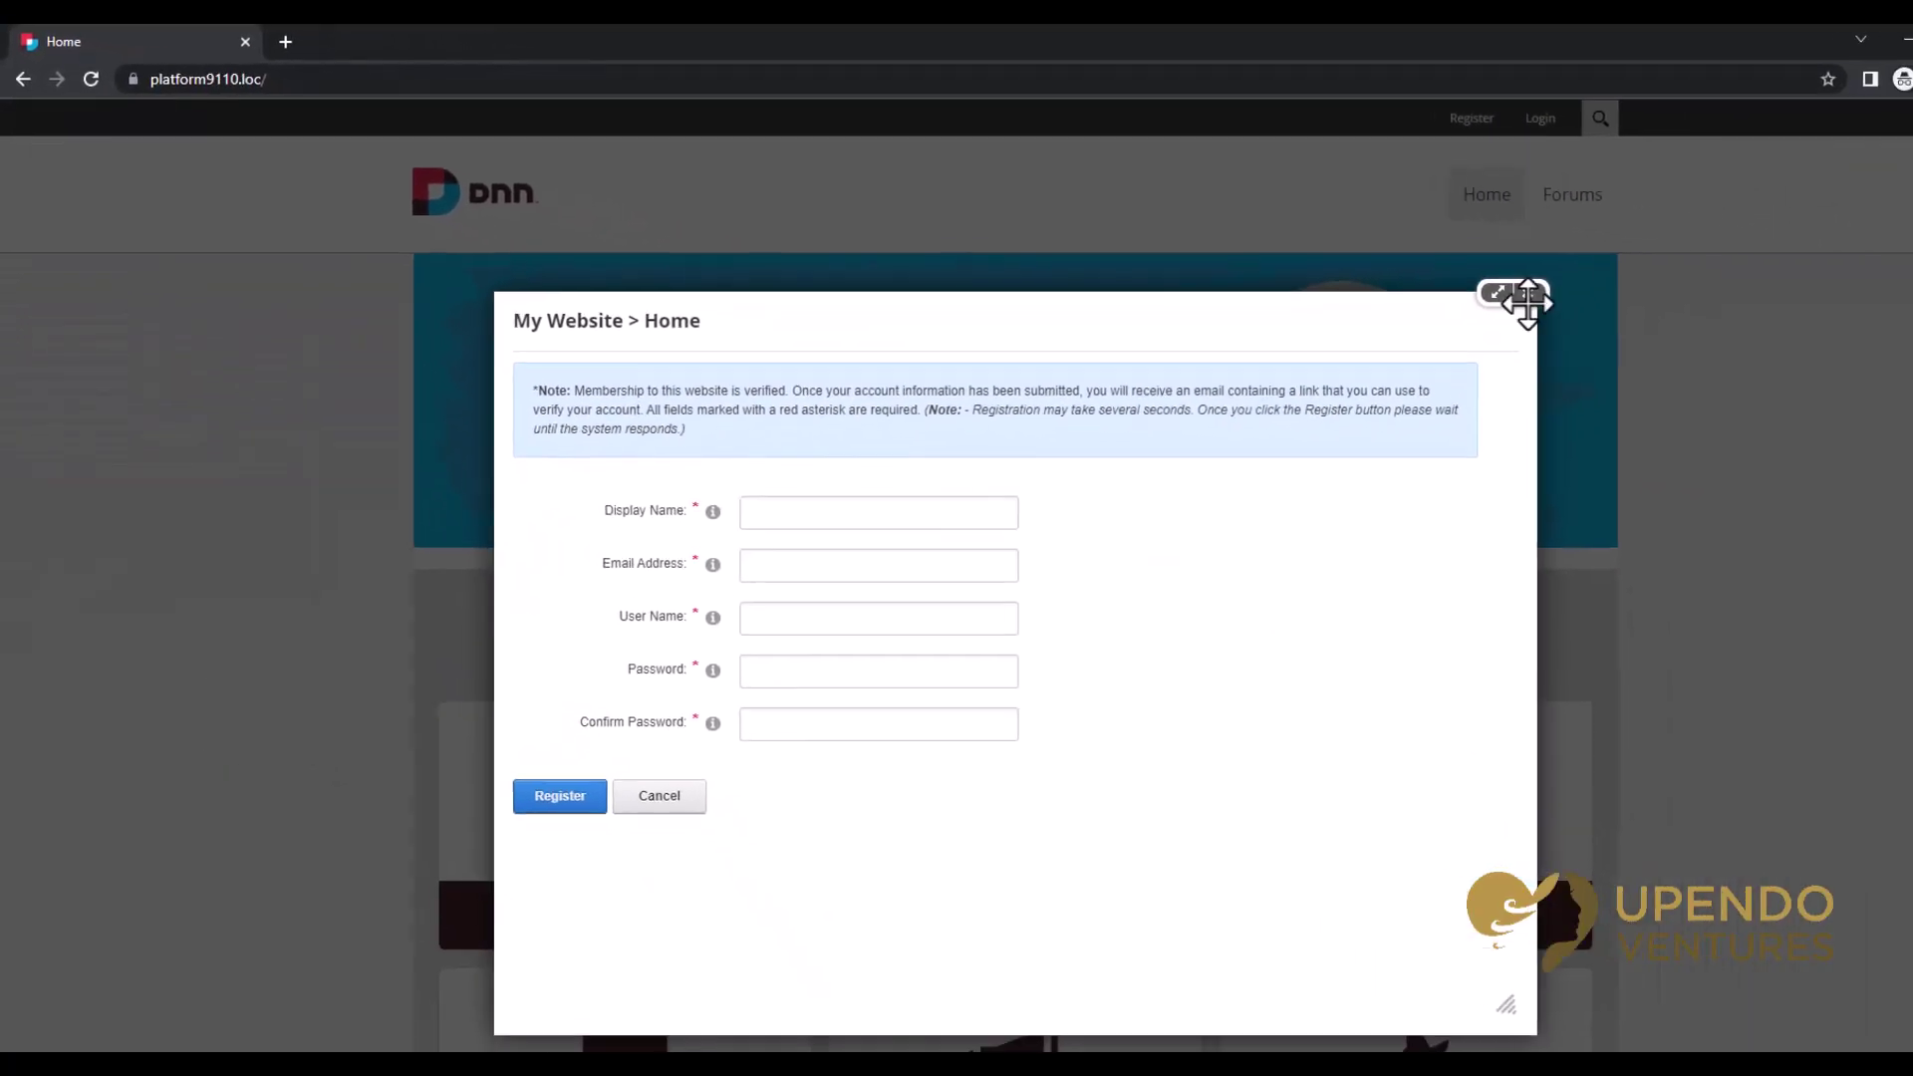
{"action": "left_click", "coordinate": [1521, 297]}
{"action": "left_click", "coordinate": [1450, 113]}
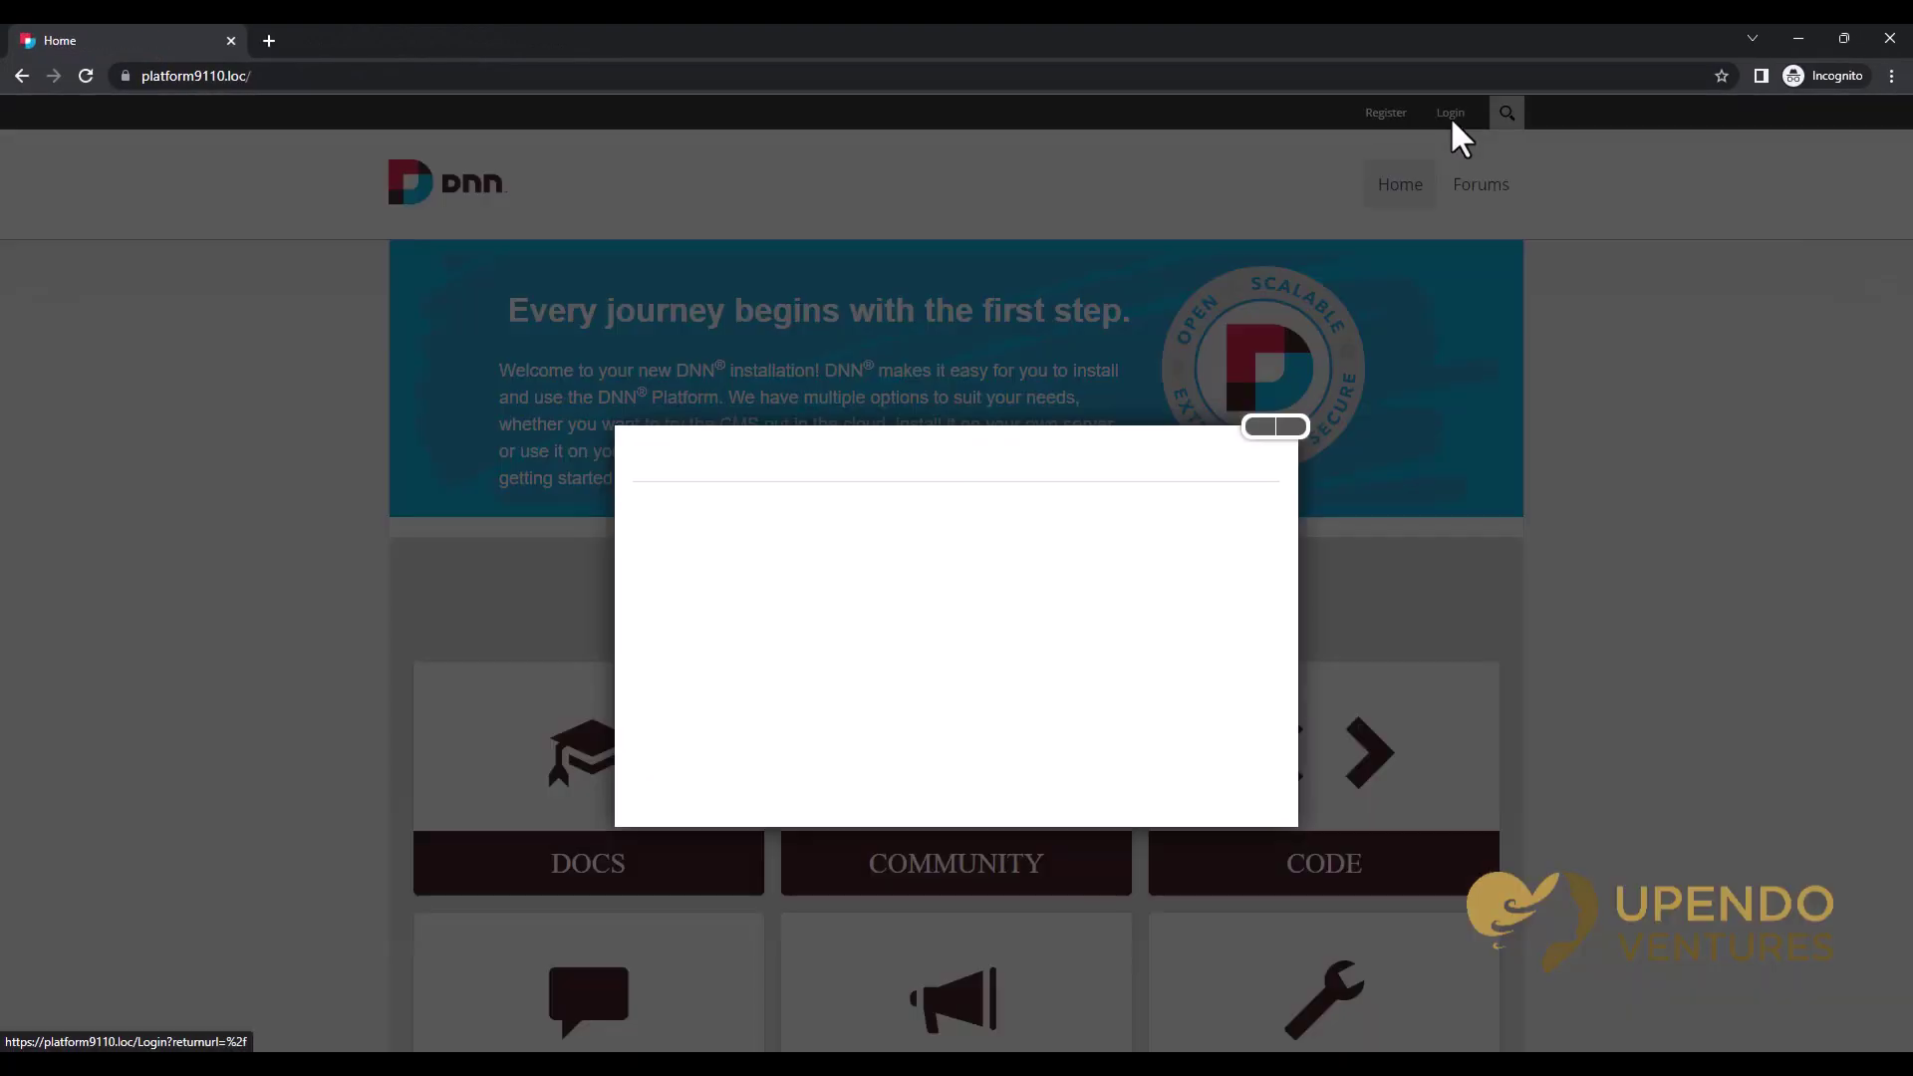
{"action": "type", "text": "t"}
{"action": "key", "text": "Tab"}
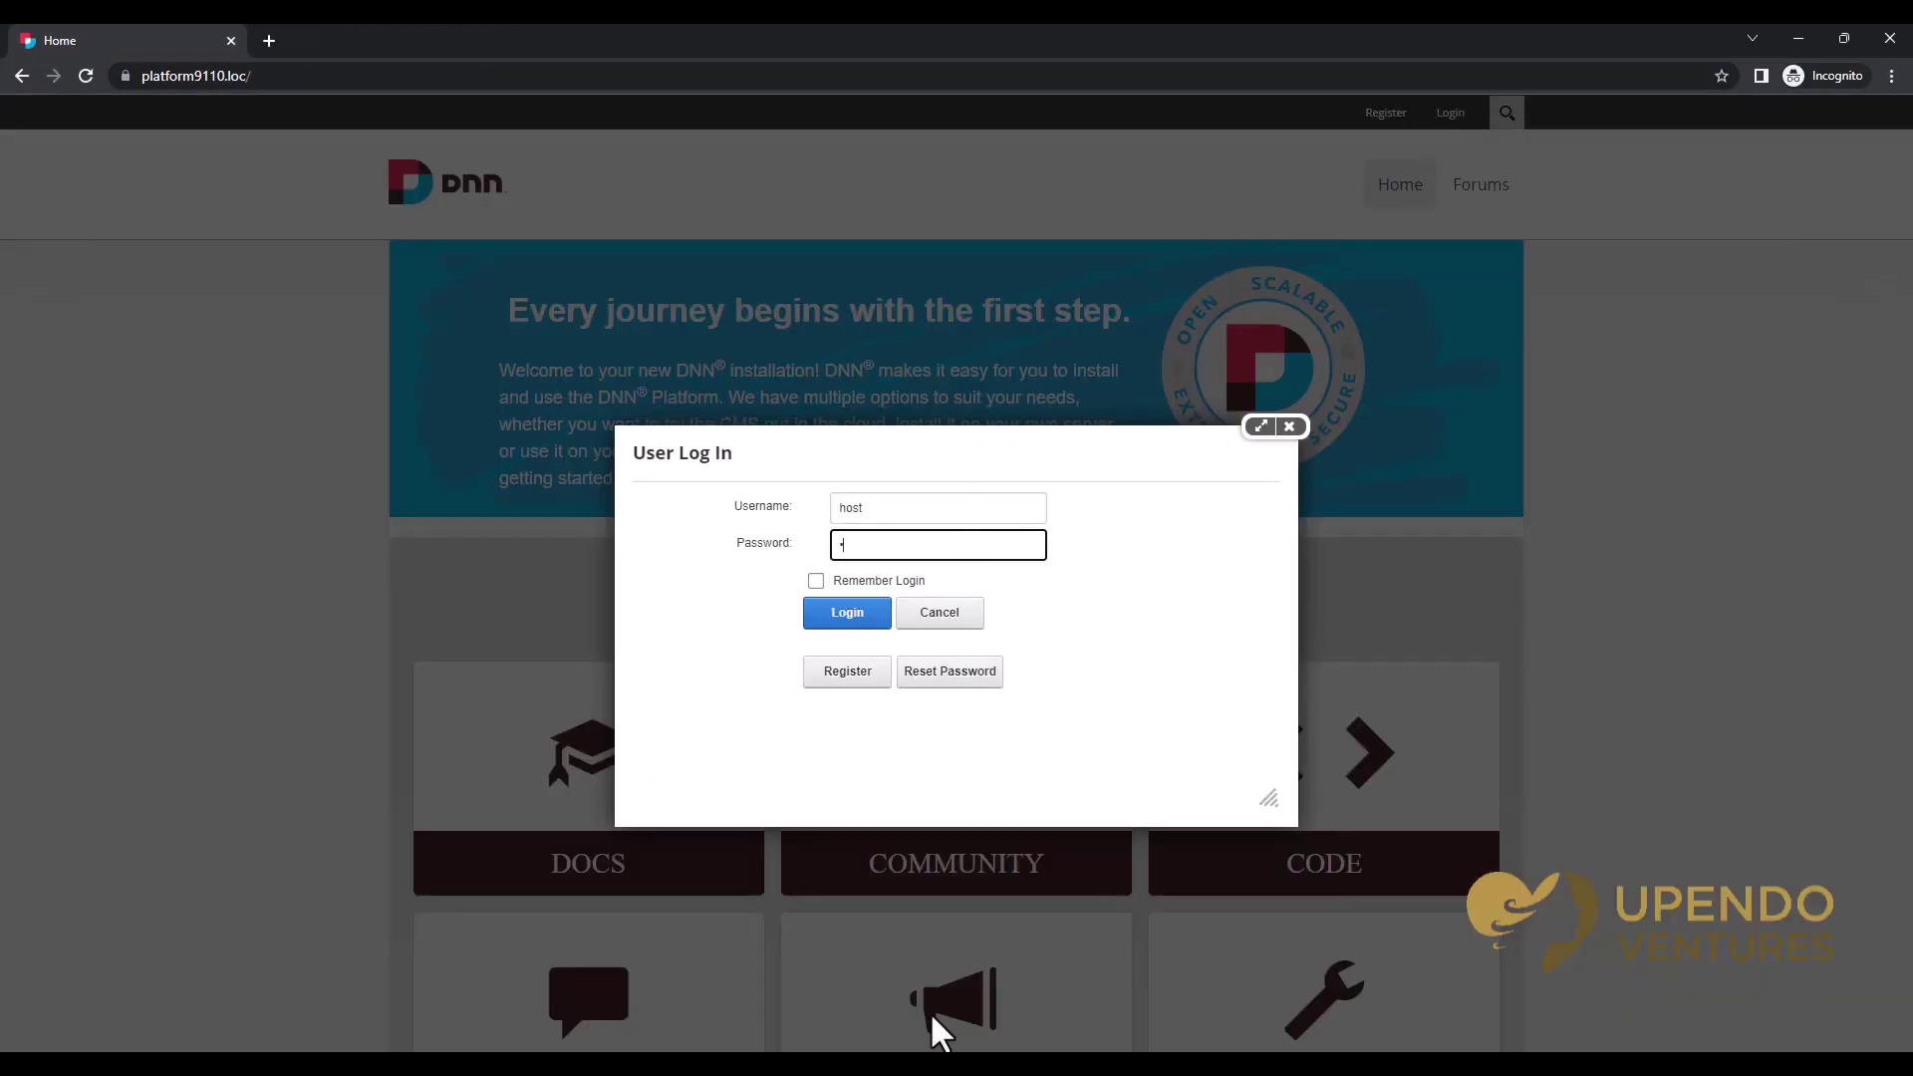
{"action": "key", "text": "Return"}
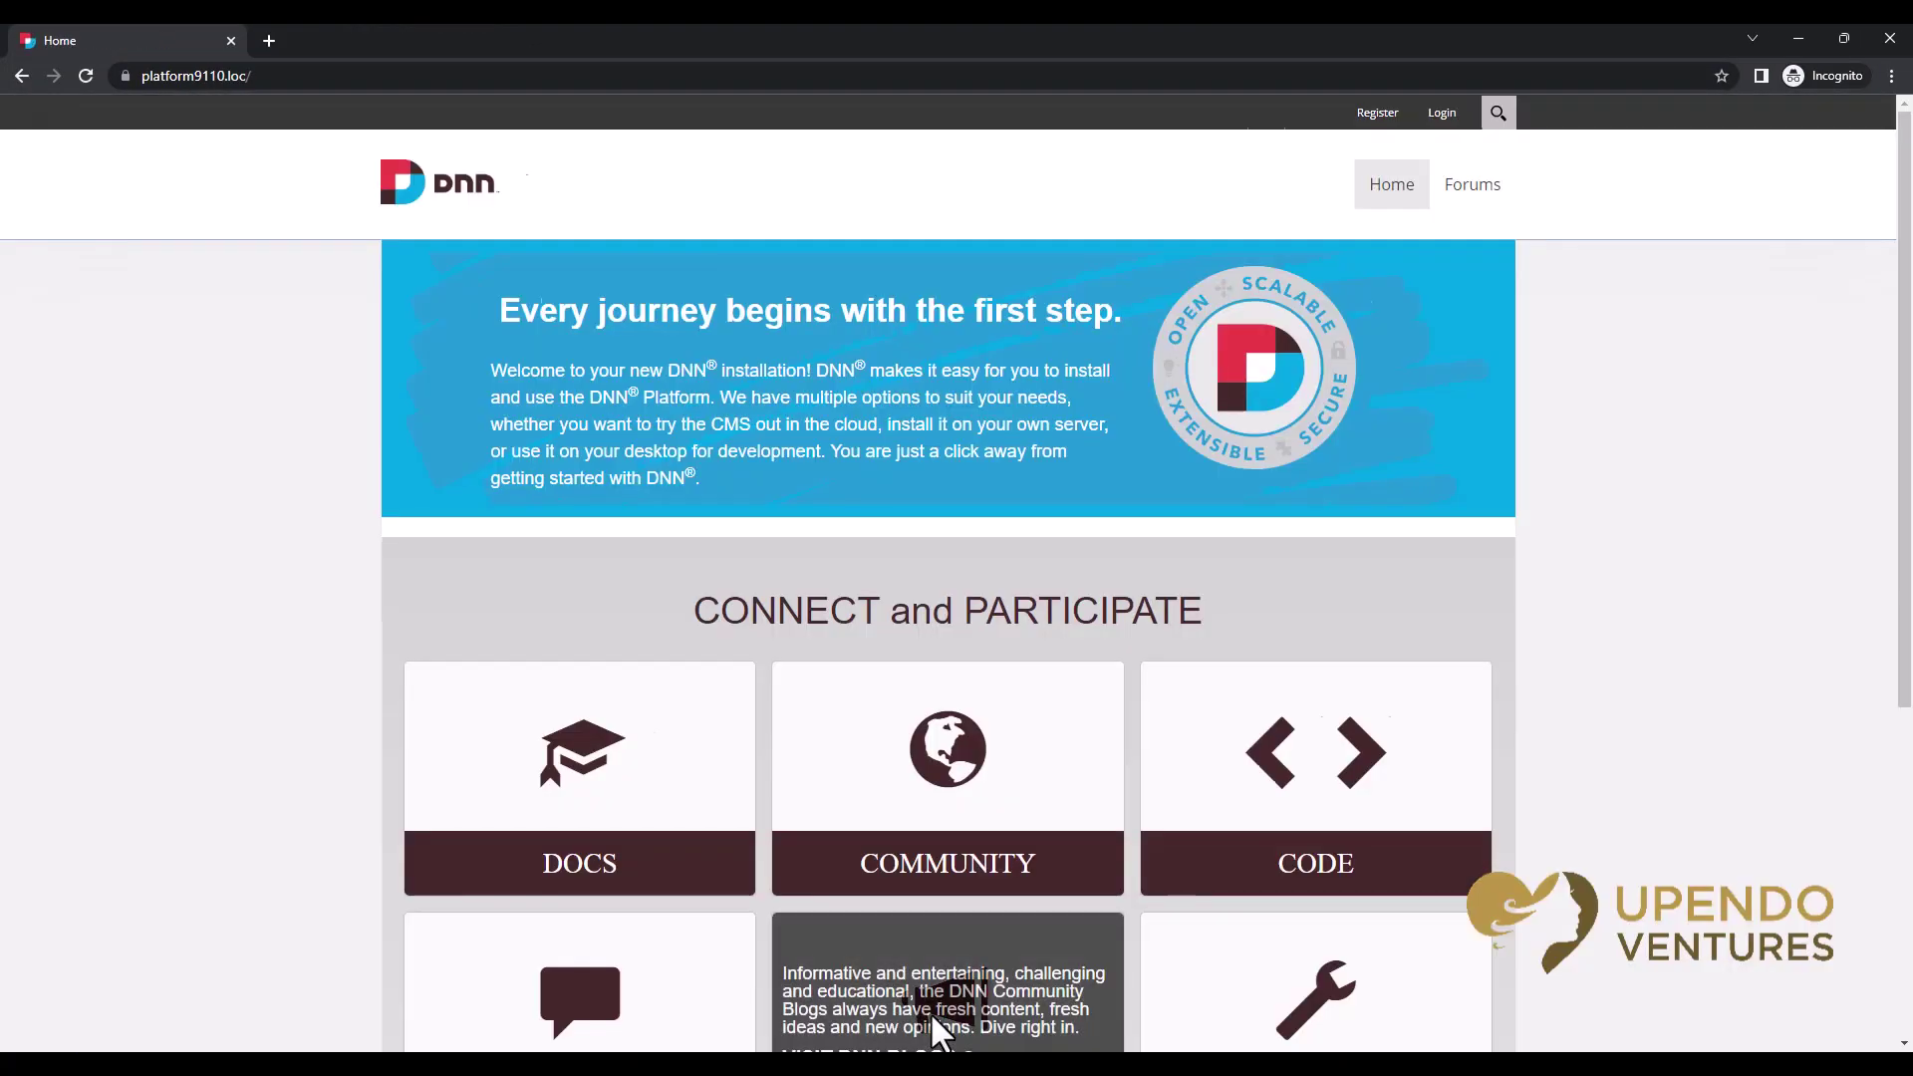
Open the language options in Site Settings and start translating the resource files for English (United States)
{"action": "mouse_move", "coordinate": [38, 410]}
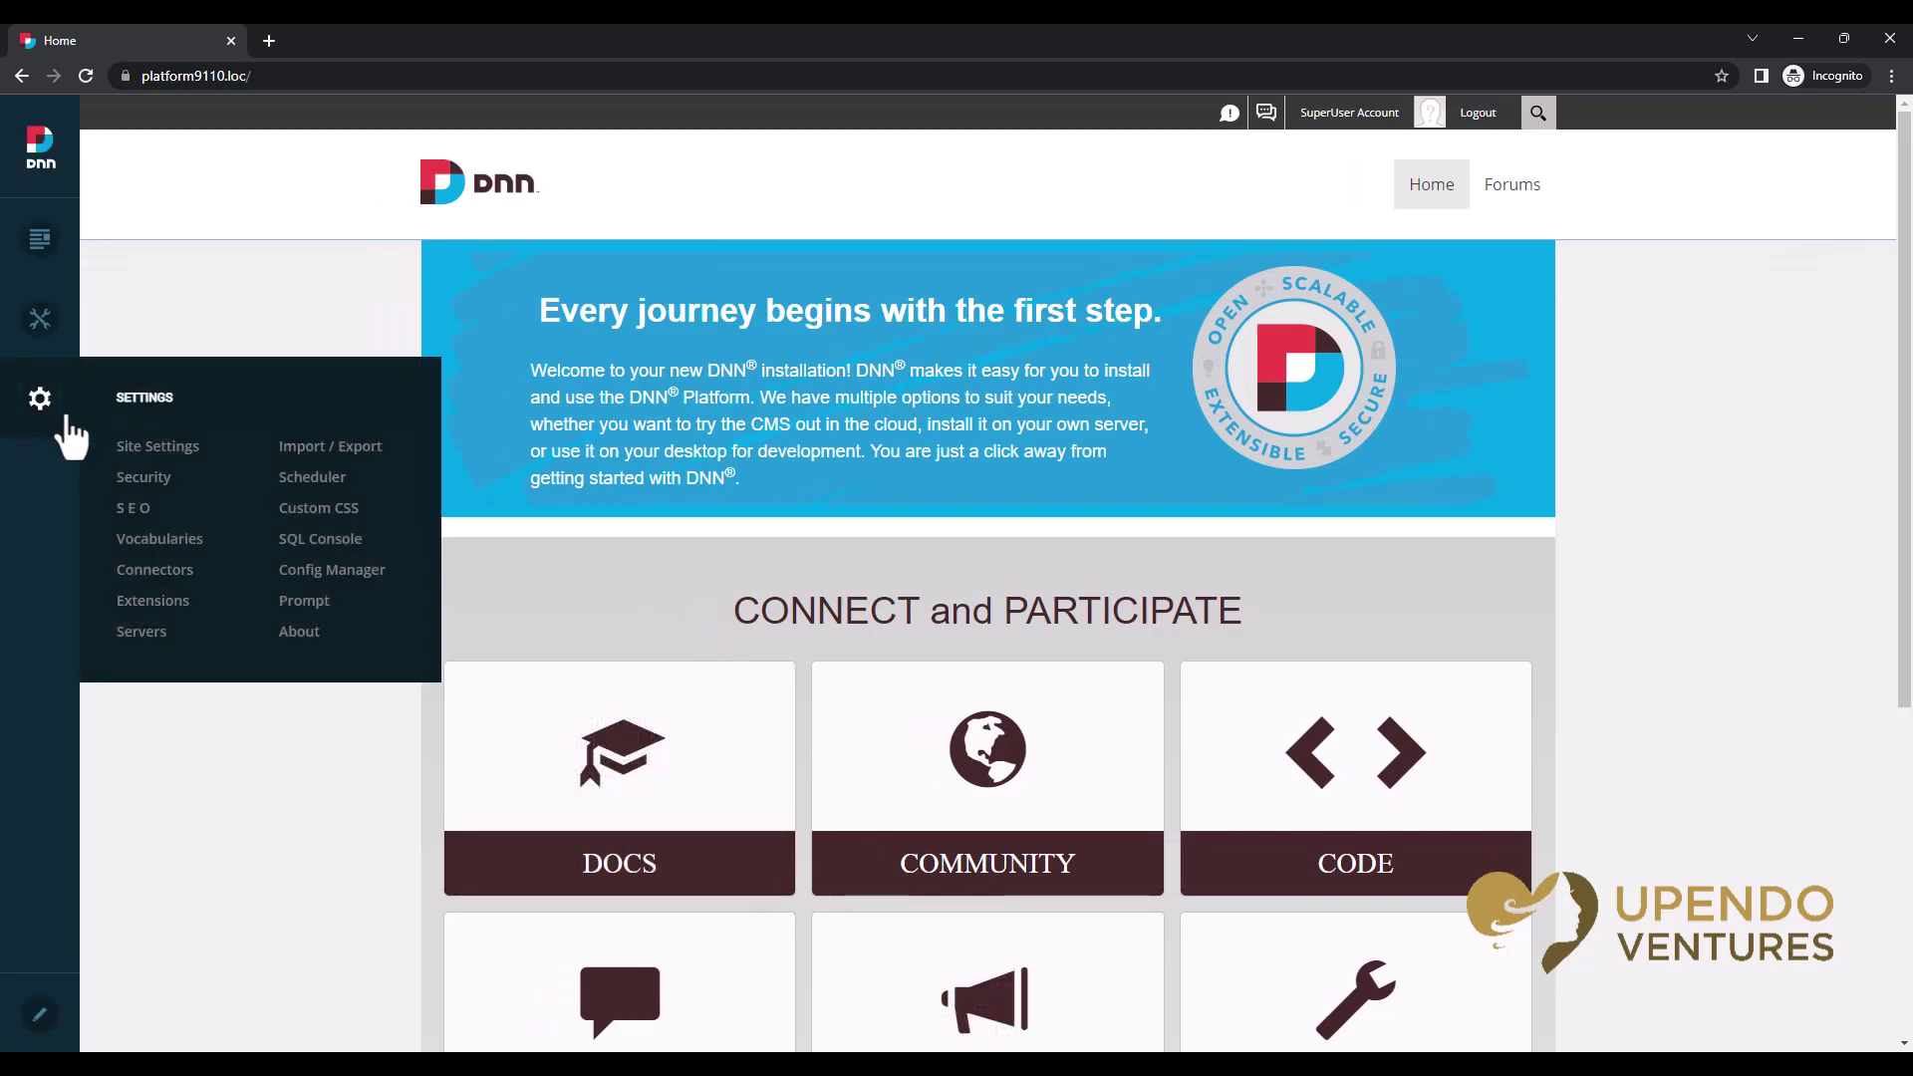
{"action": "left_click", "coordinate": [176, 449]}
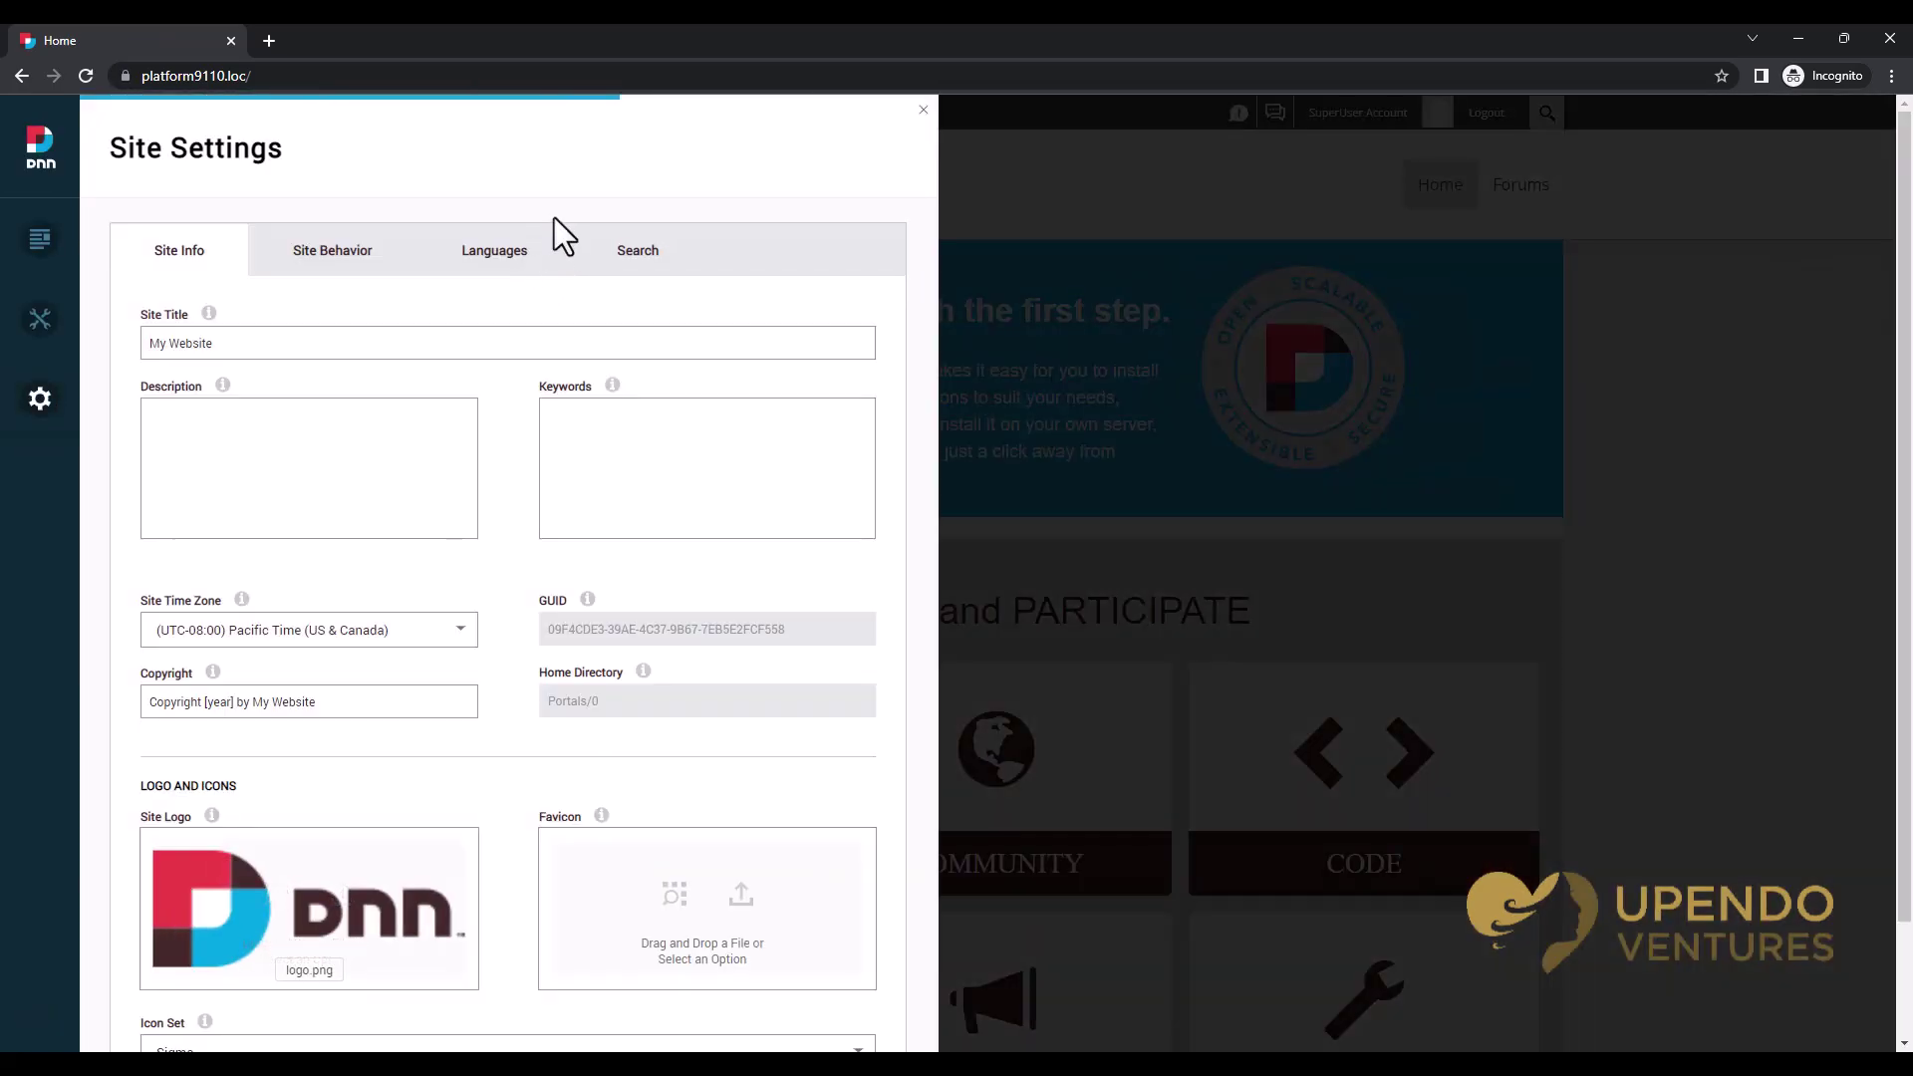
{"action": "left_click", "coordinate": [513, 254]}
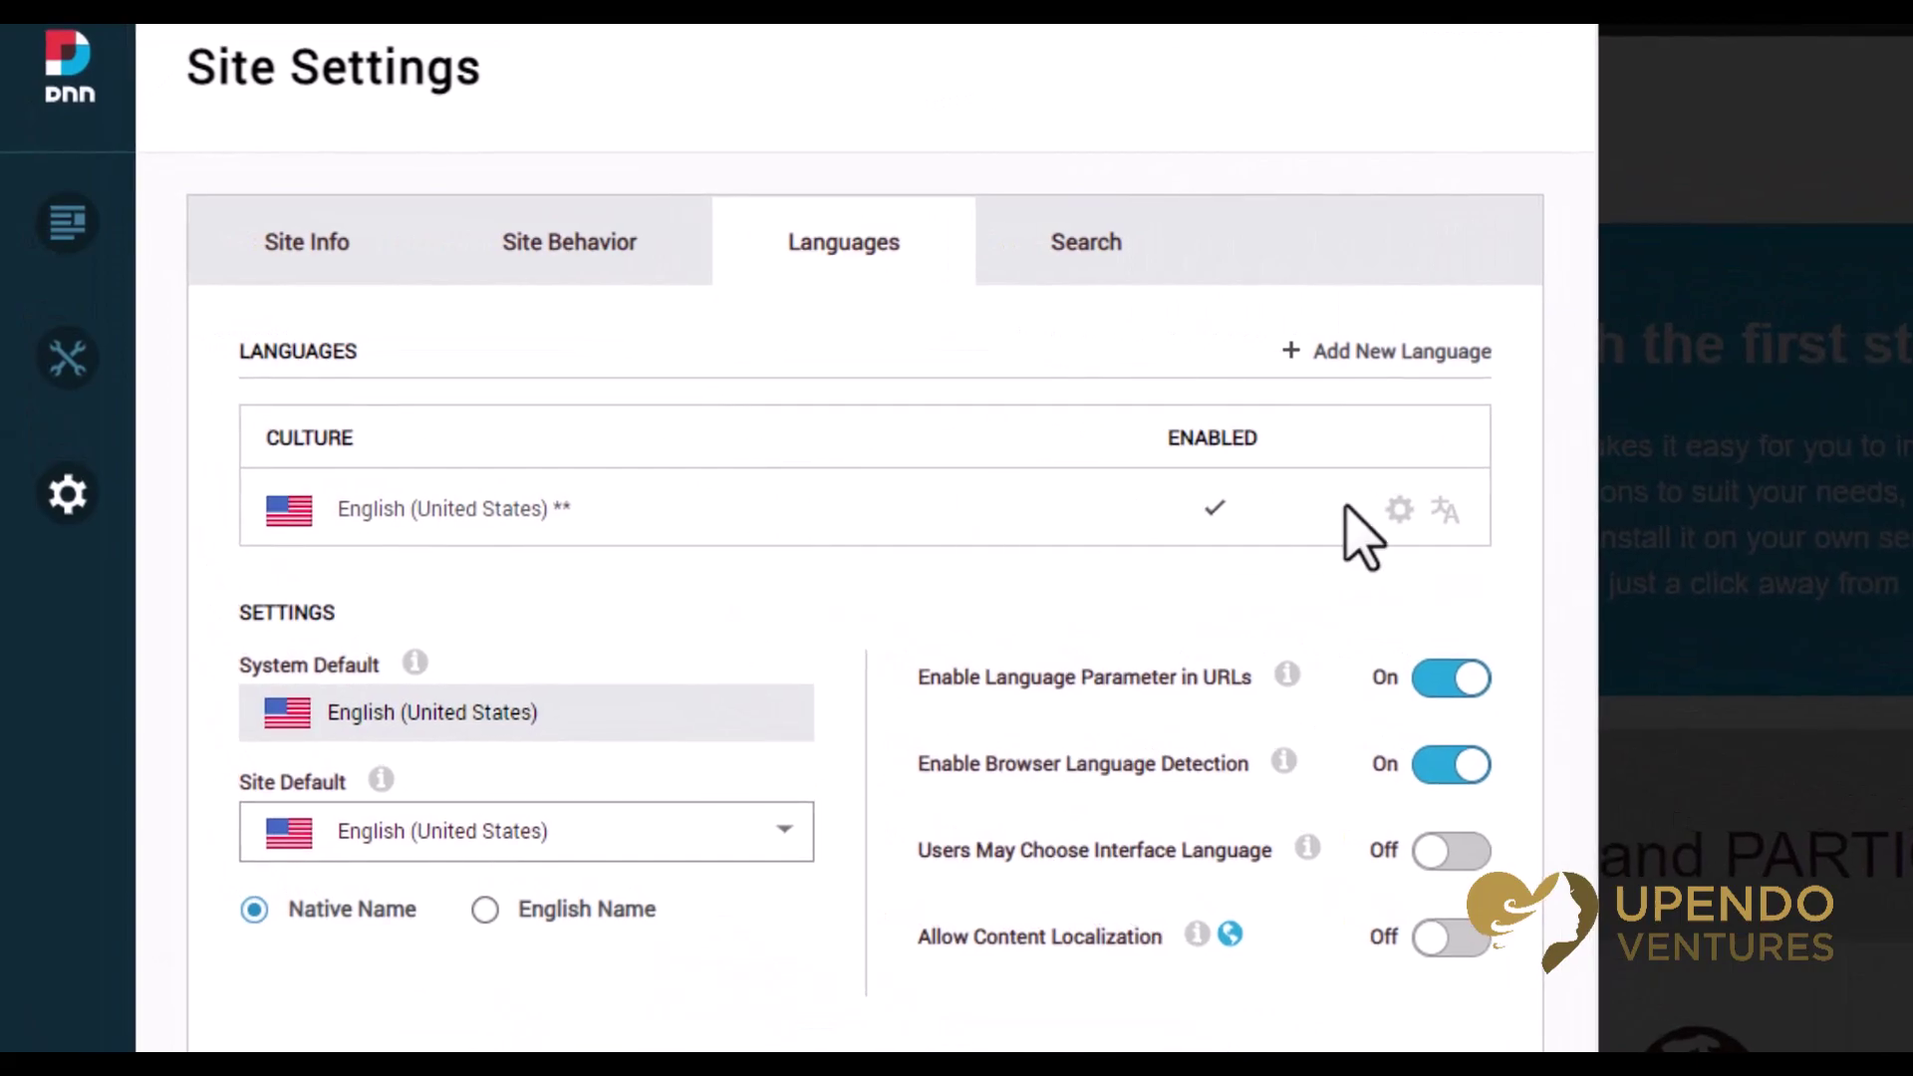
{"action": "left_click", "coordinate": [1447, 513]}
Load SharedResources from Global Resources and search its entries for "Membership to this website is verified"
{"action": "left_click", "coordinate": [503, 487]}
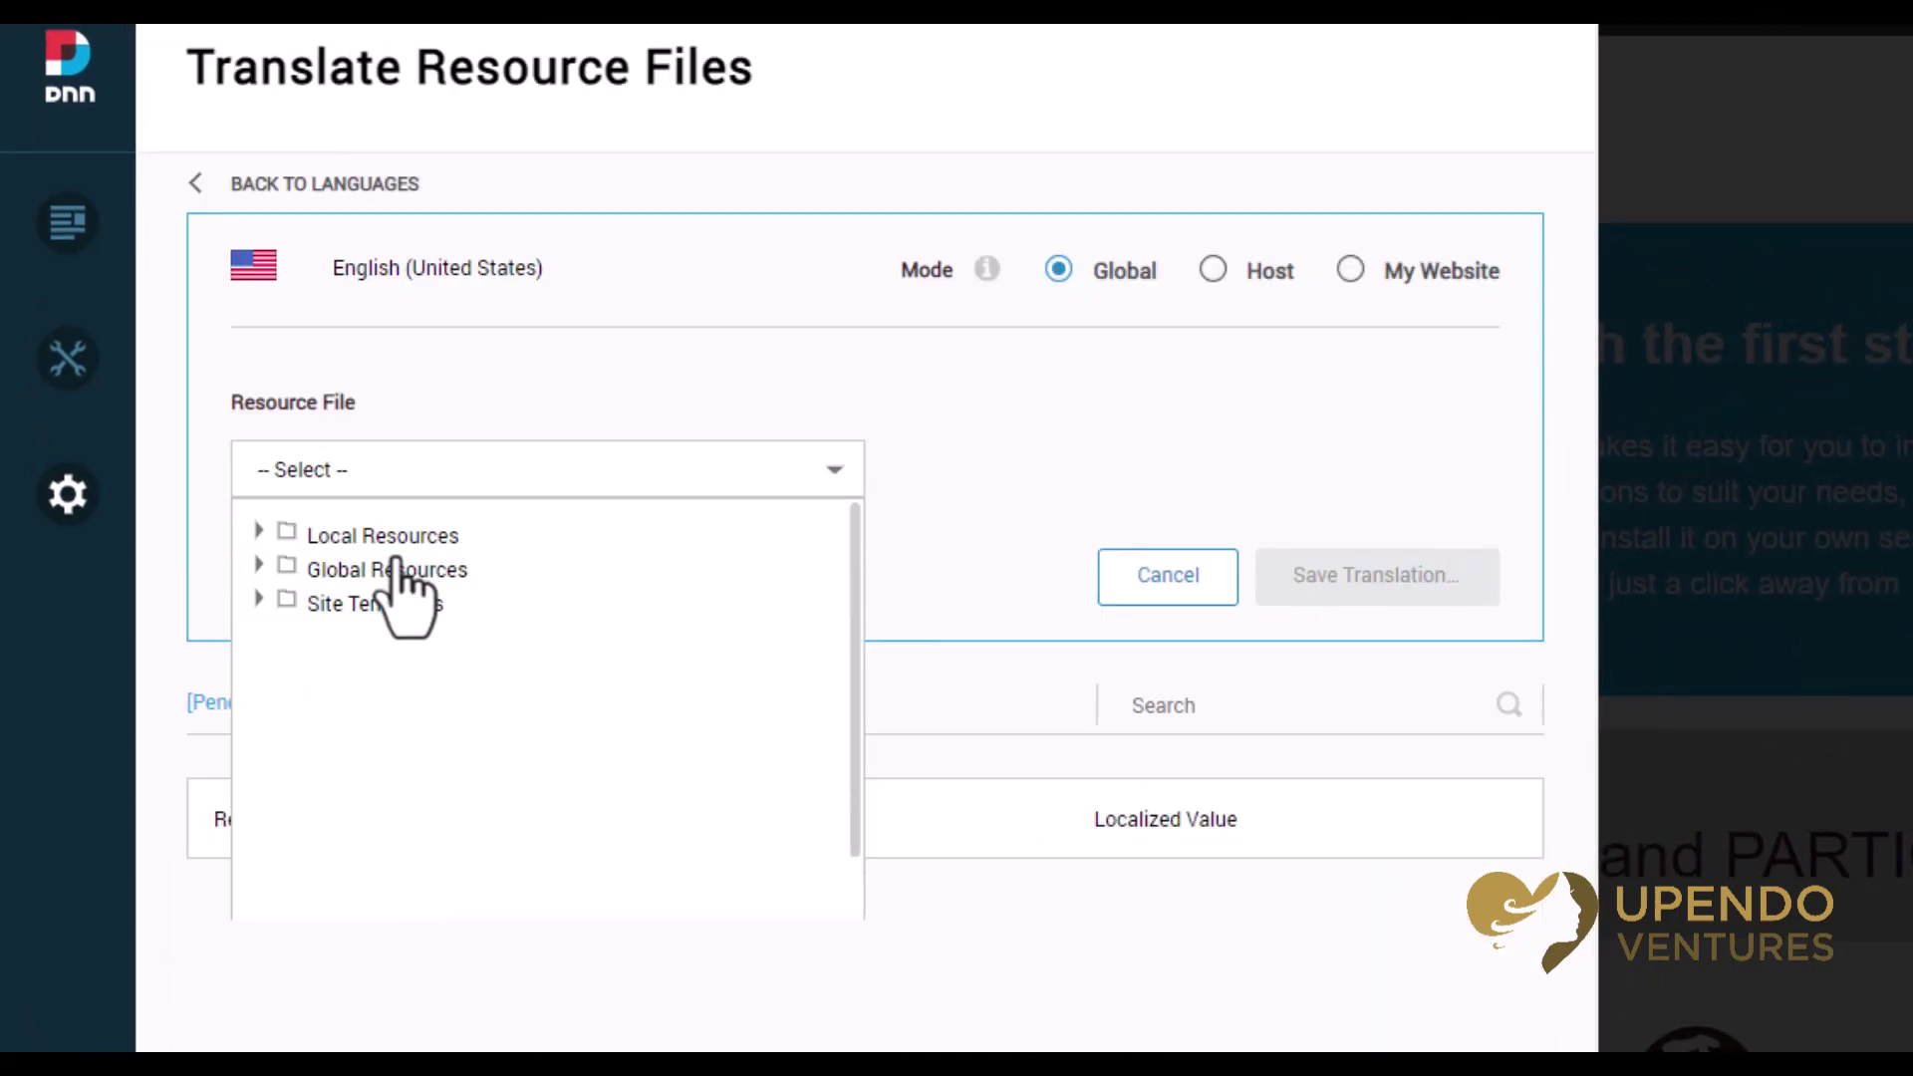
{"action": "left_click", "coordinate": [259, 565]}
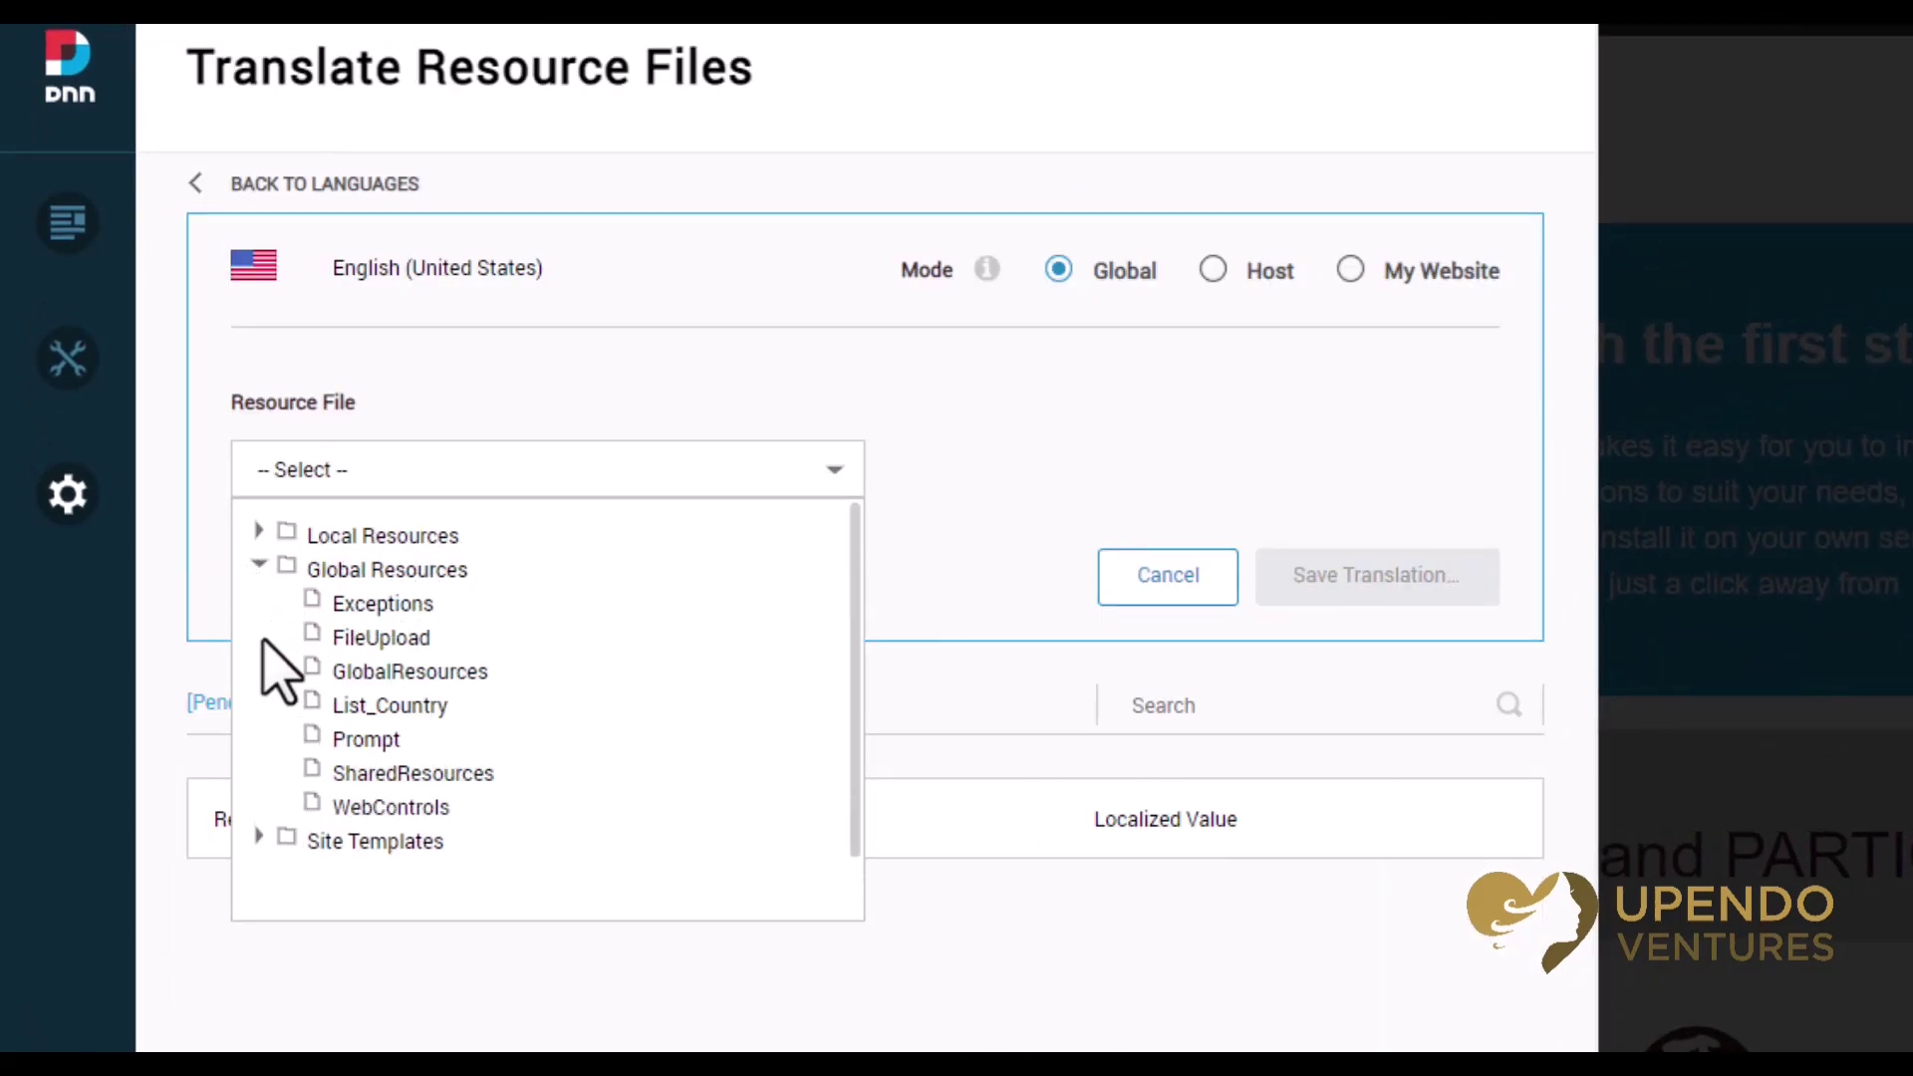
{"action": "left_click", "coordinate": [427, 778]}
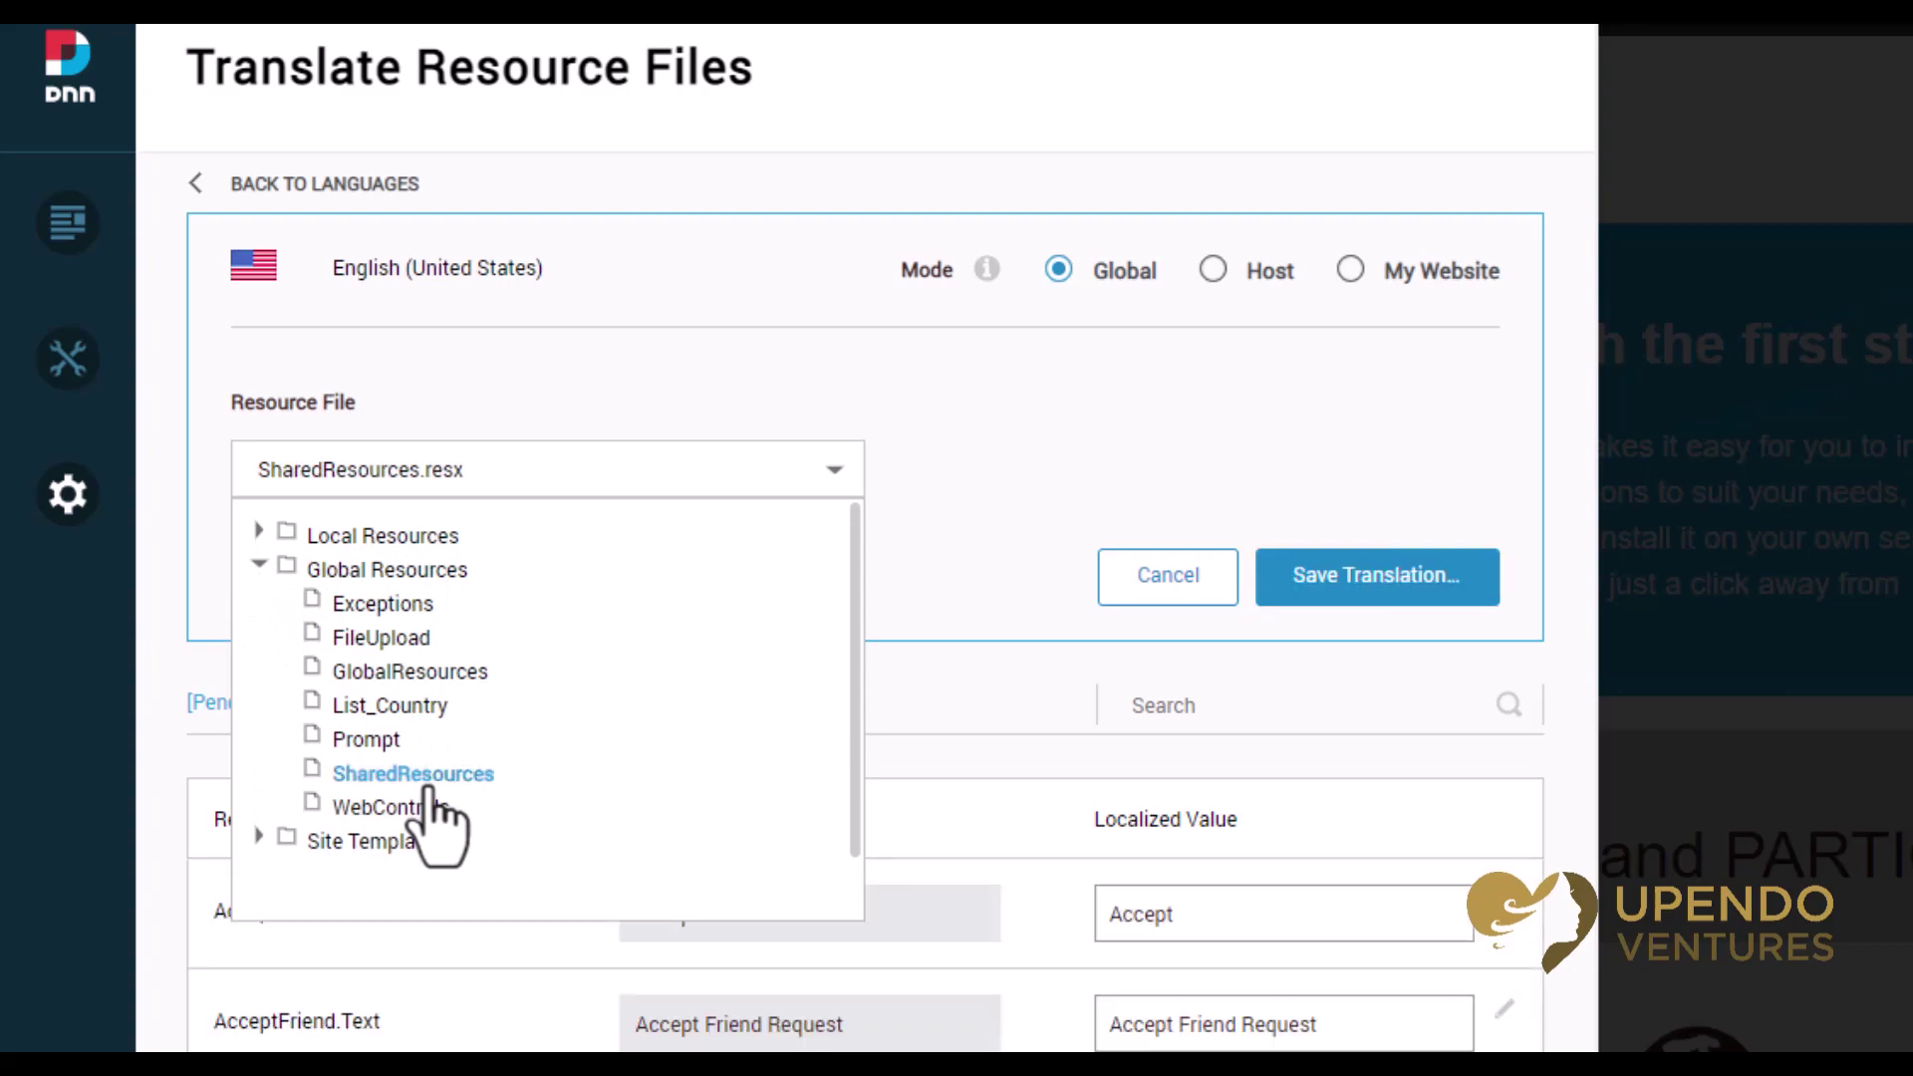
{"action": "left_click", "coordinate": [1176, 704]}
{"action": "key", "text": "ctrl+v"}
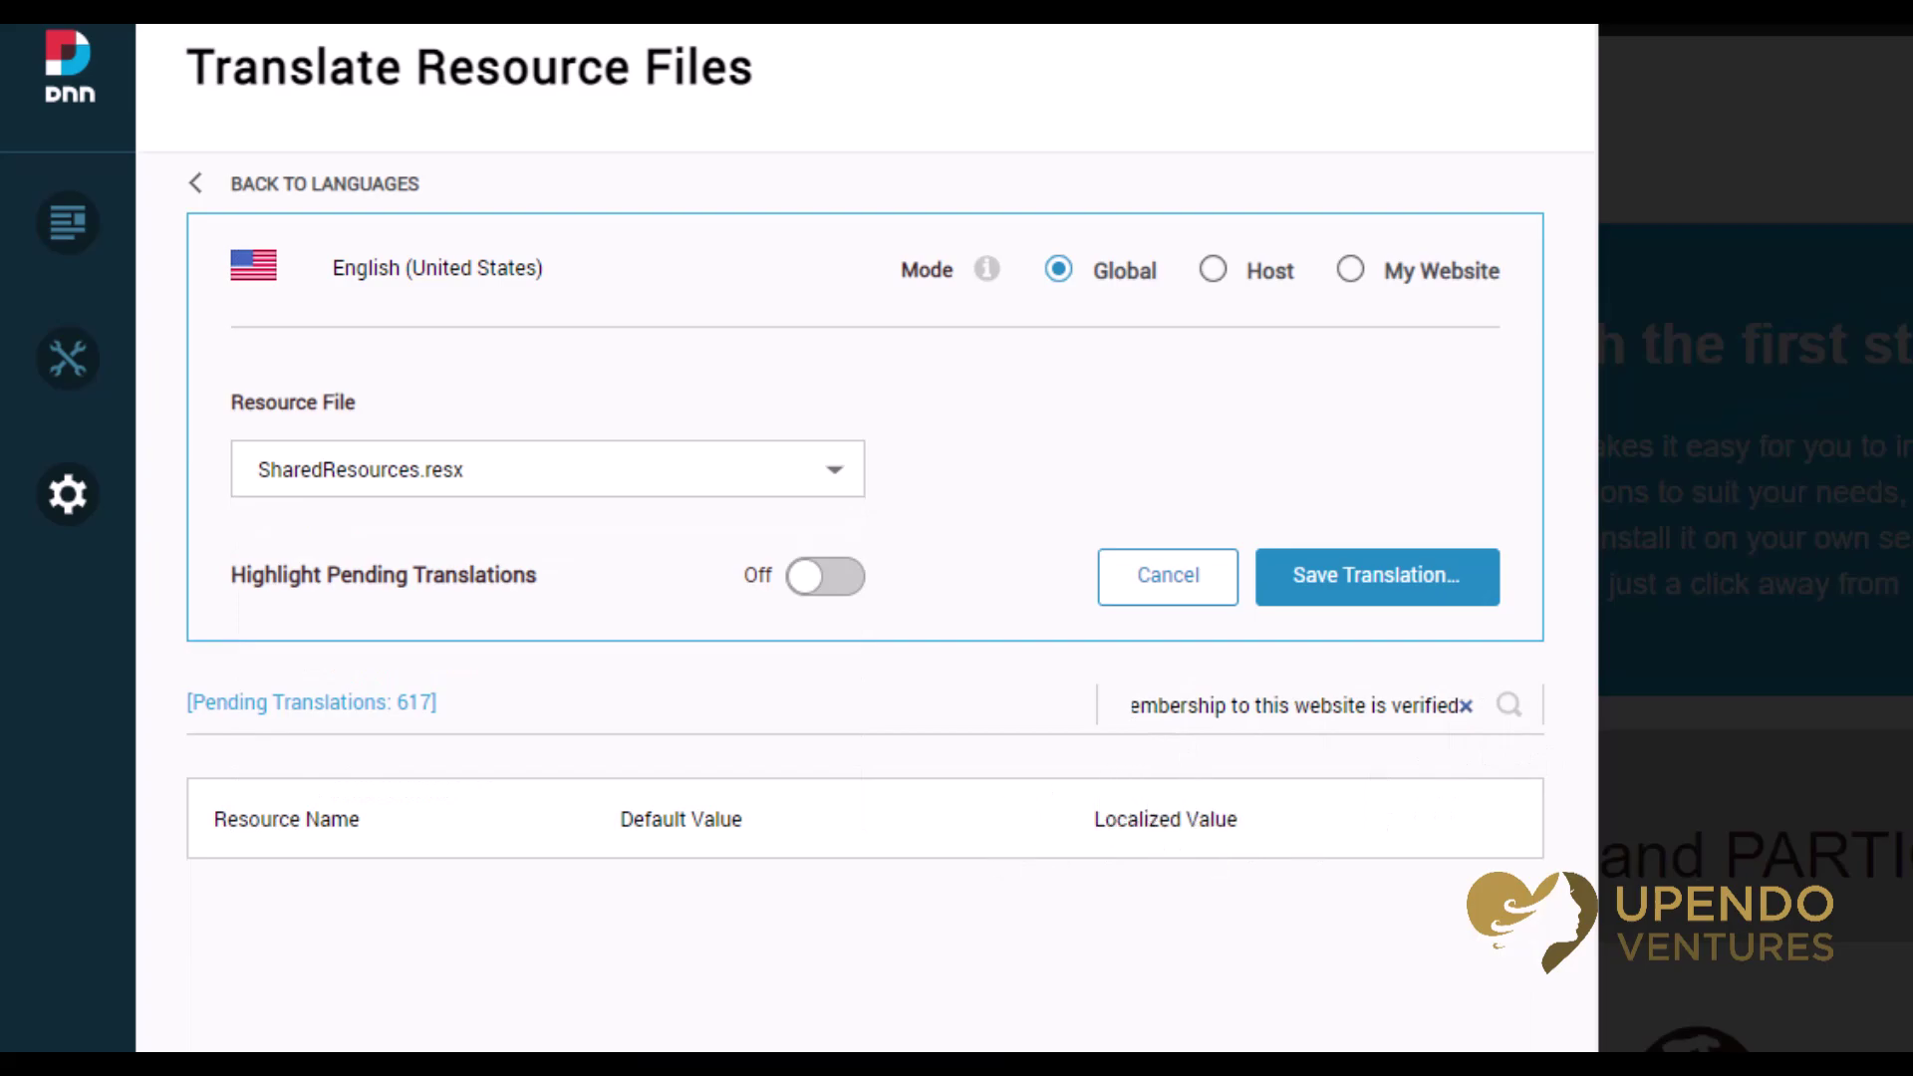
Copy the search phrase, open SharedResources.resx from FileLocator Pro in VS Code, and find the phrase in the file
{"action": "key", "text": "ctrl+a"}
{"action": "key", "text": "ctrl+c"}
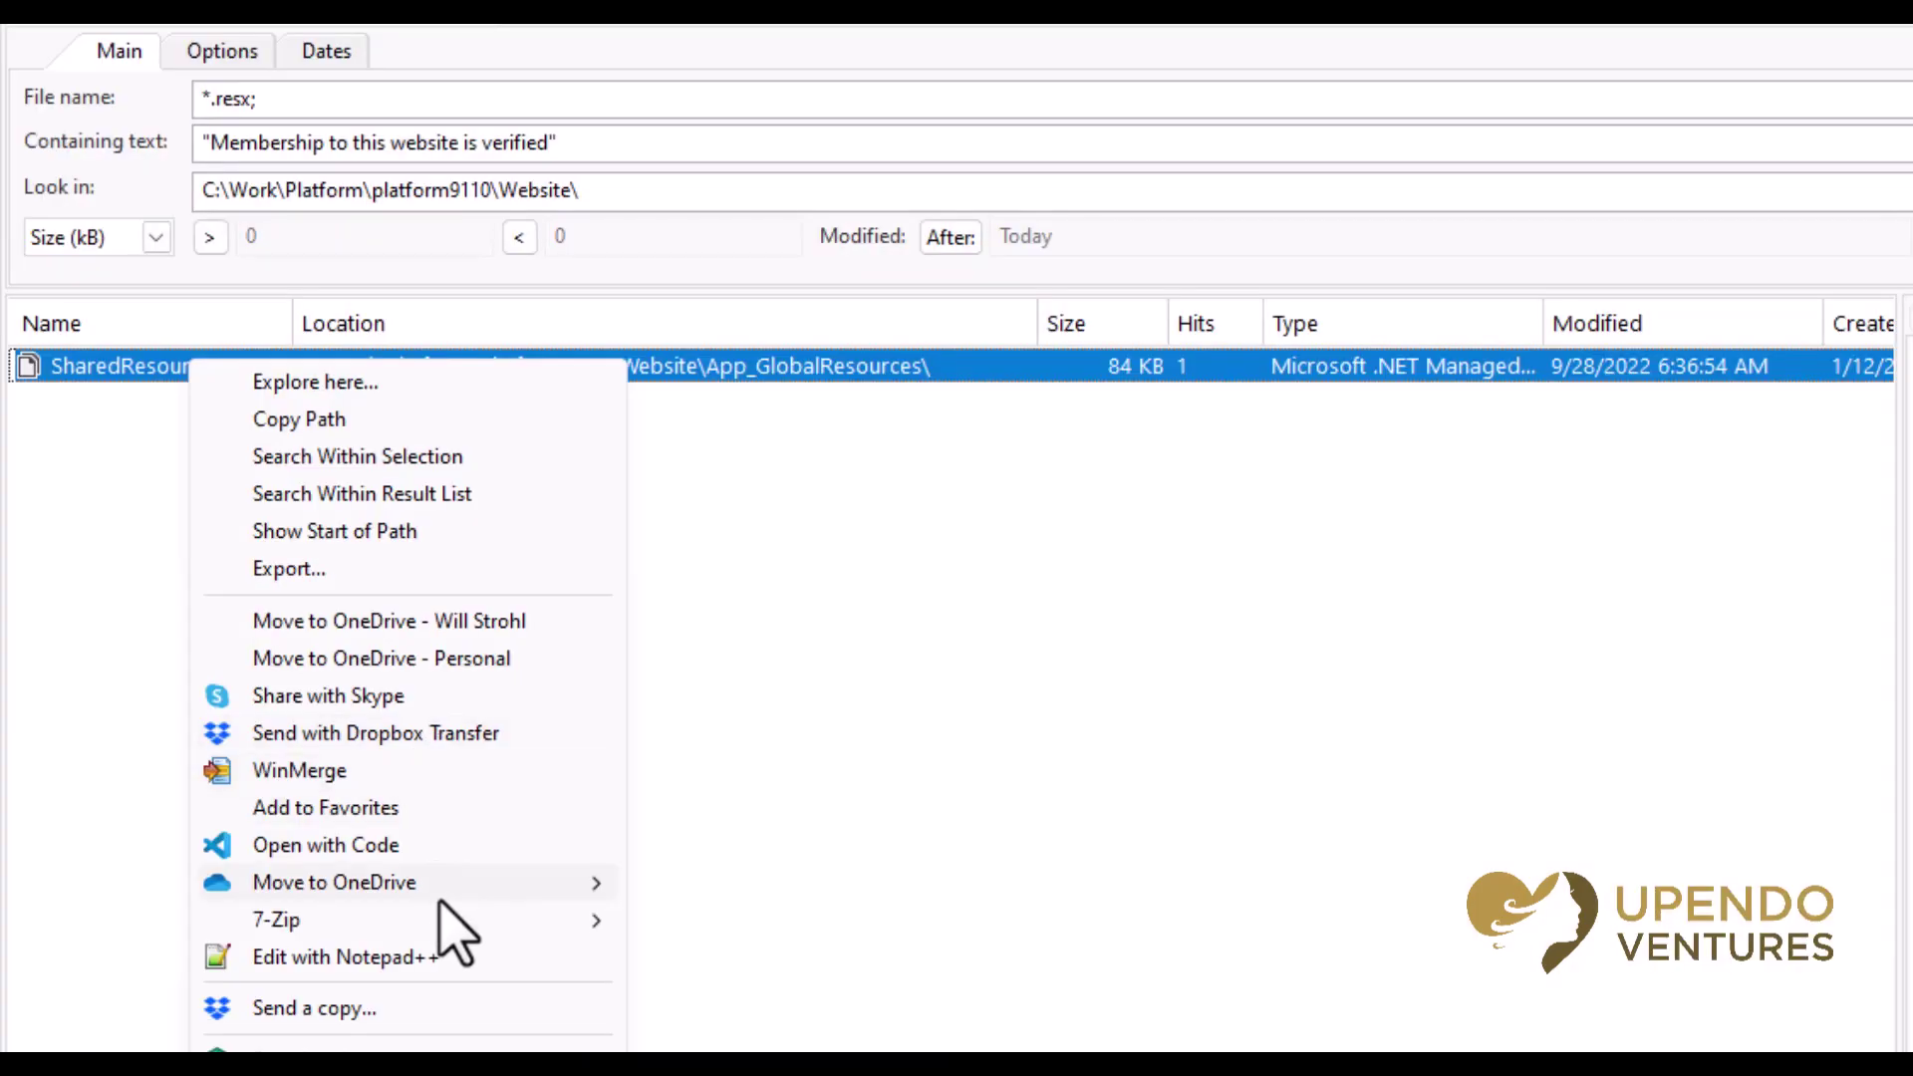
{"action": "left_click", "coordinate": [446, 849]}
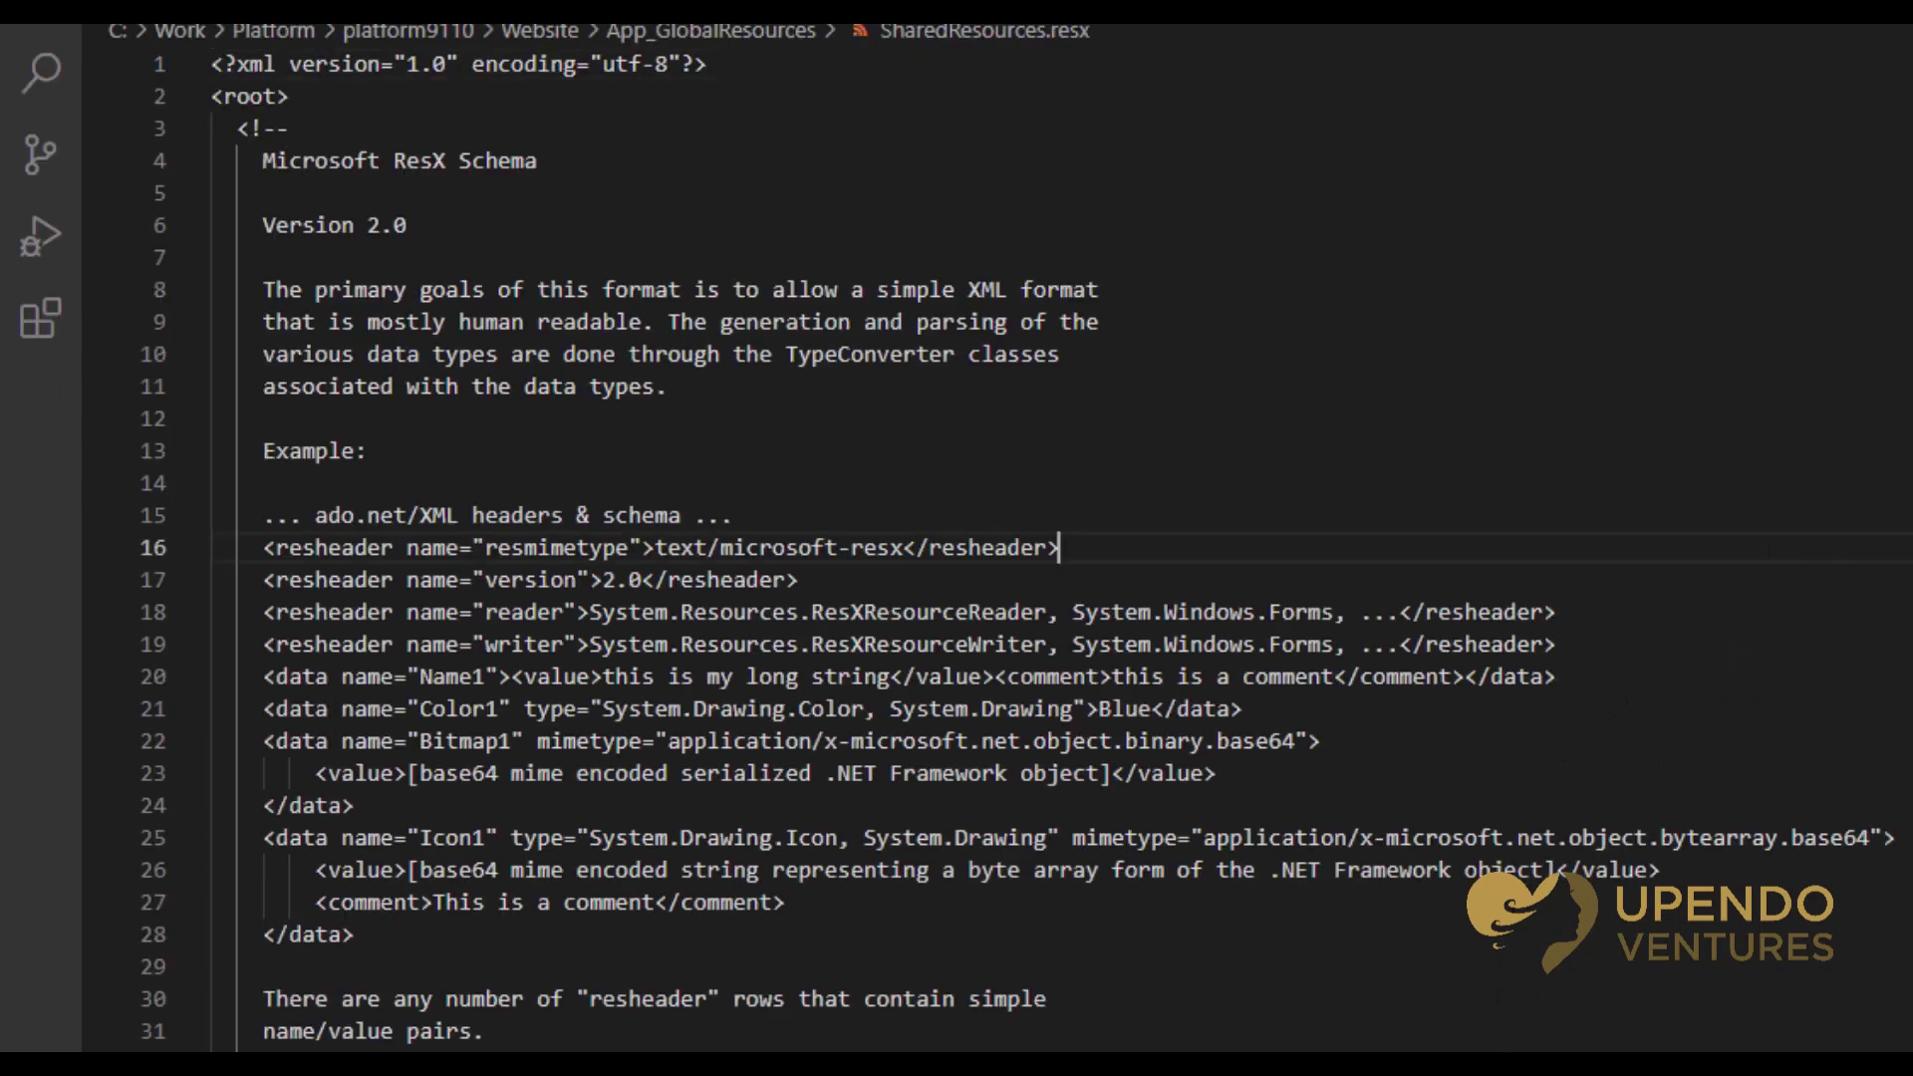
{"action": "key", "text": "ctrl+f"}
{"action": "key", "text": "ctrl+v"}
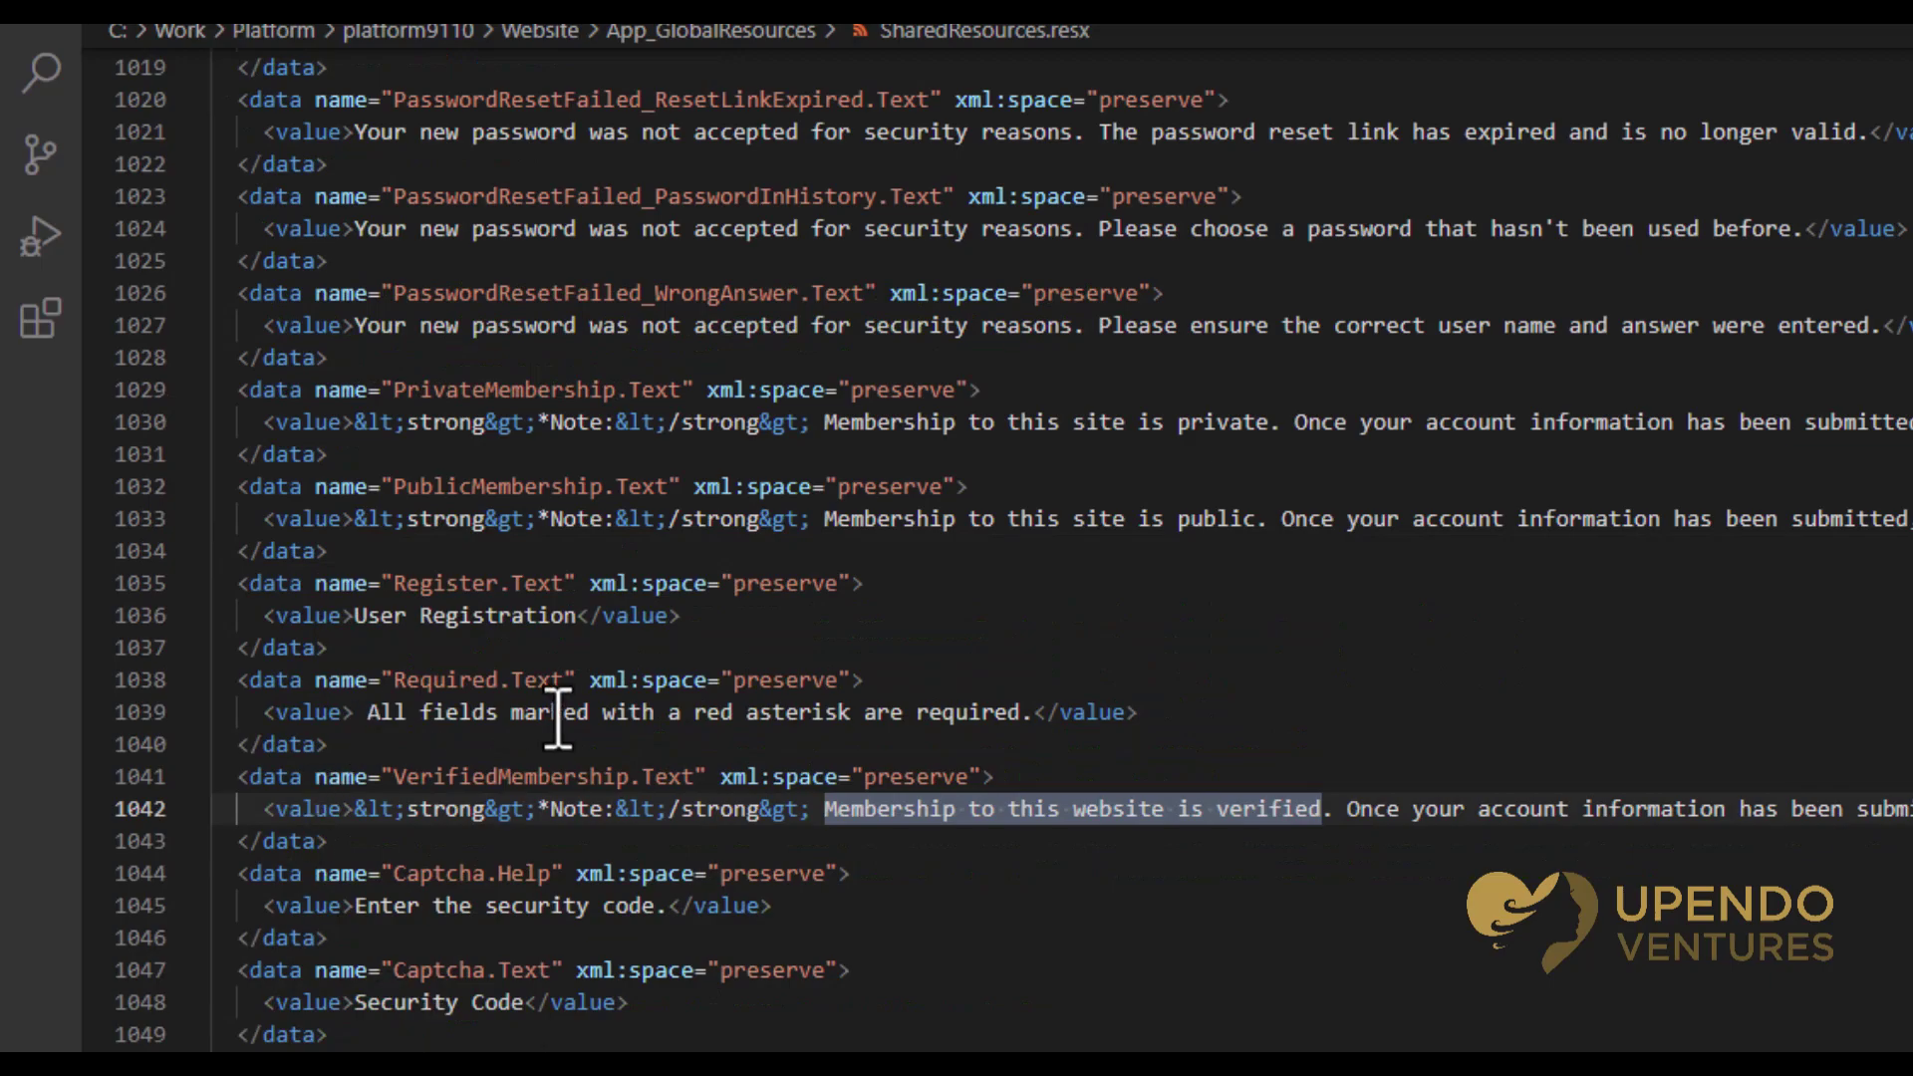
Select the VerifiedMembership part of the resource name belonging to the found note text
{"action": "left_click", "coordinate": [707, 776]}
{"action": "key", "text": "Left"}
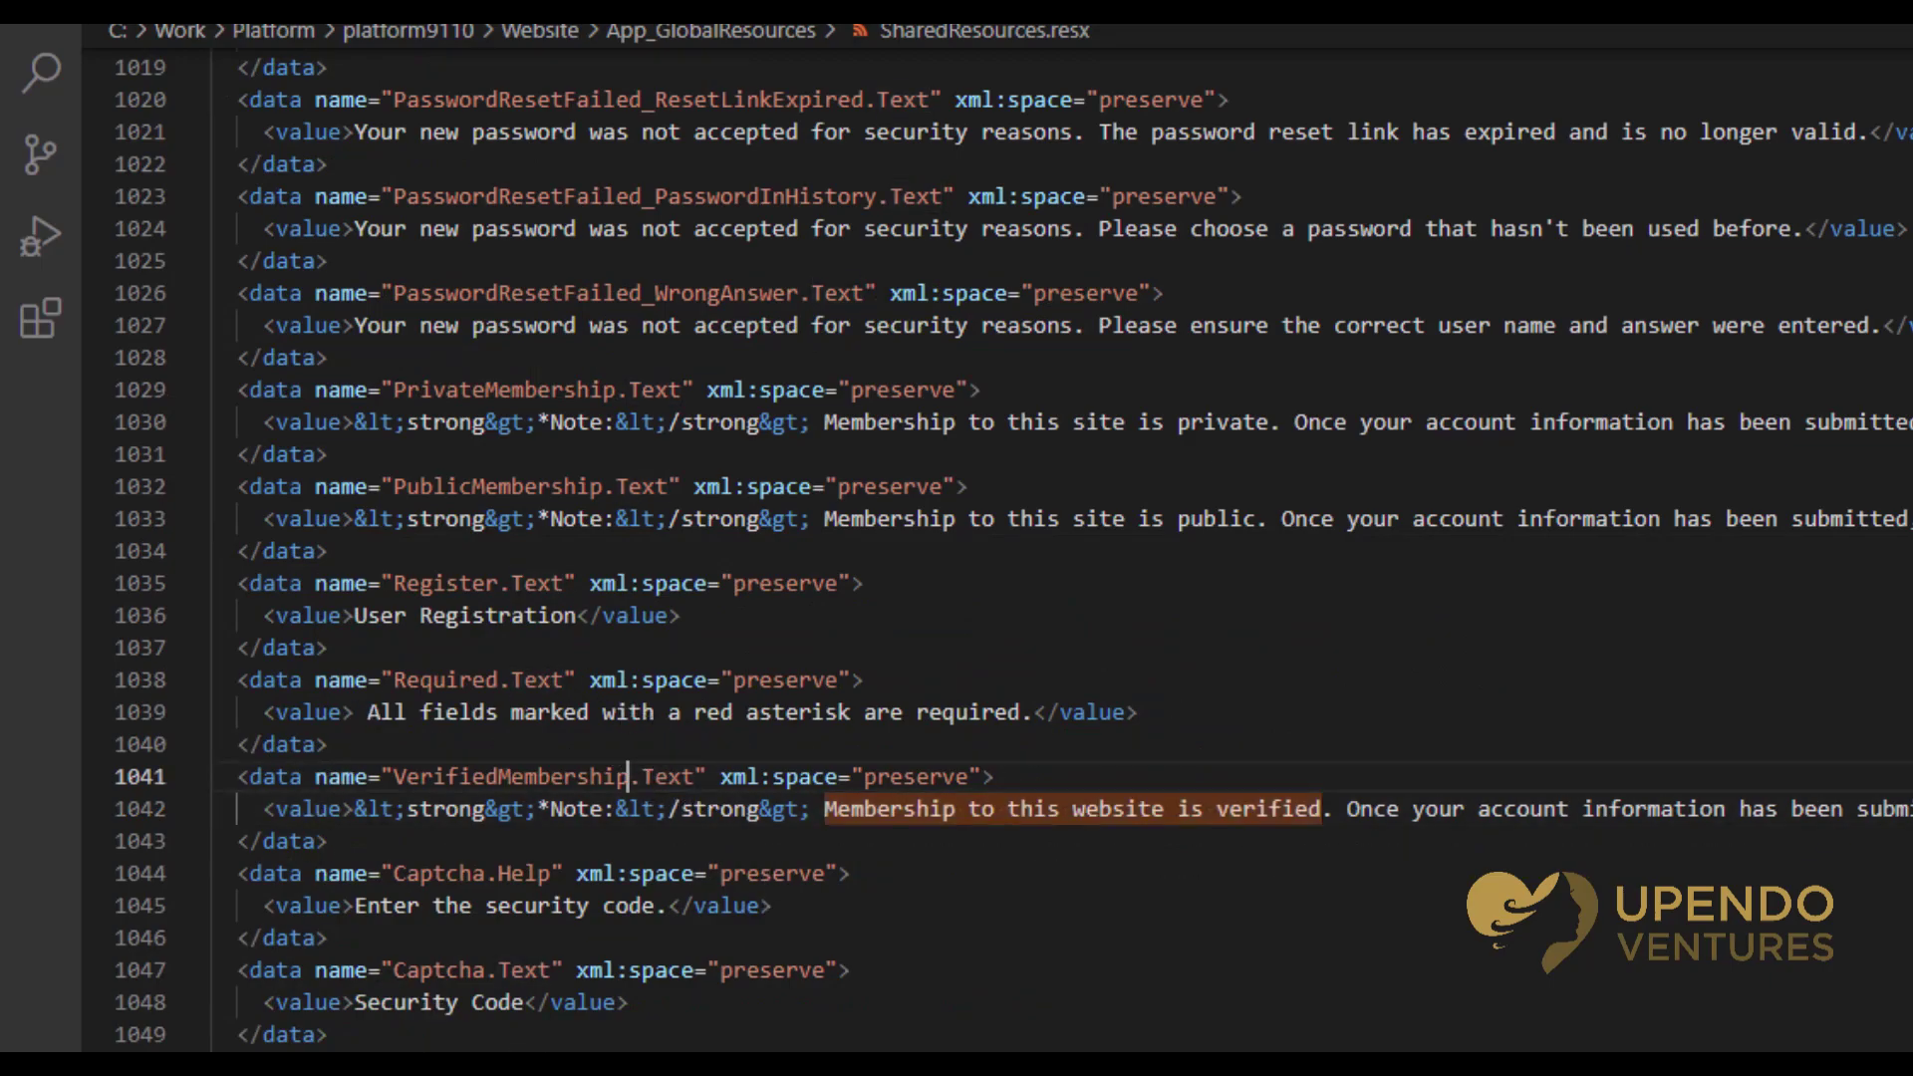
{"action": "key", "text": "ctrl+shift+Left"}
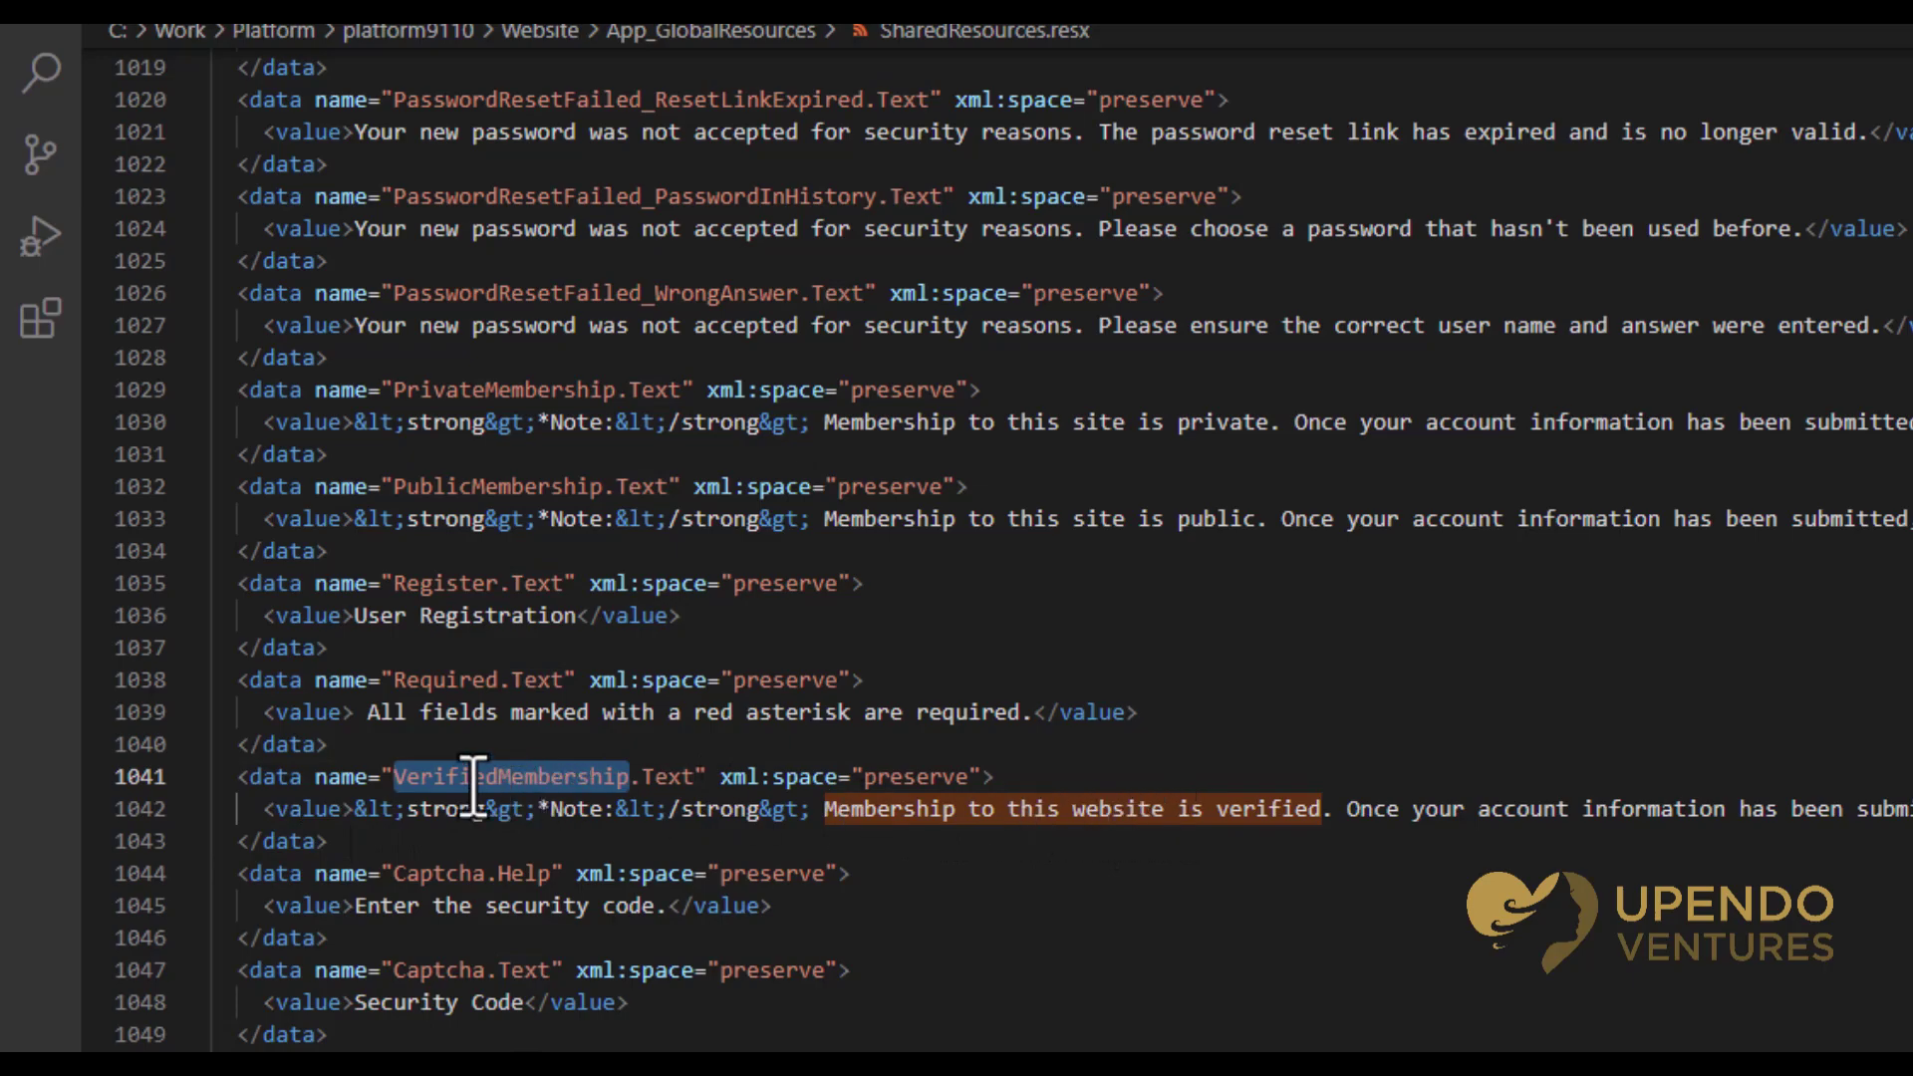
Switch back to Chrome and filter the SharedResources entries by Verified to reach VerifiedMembership.Text
{"action": "key", "text": "alt+Tab"}
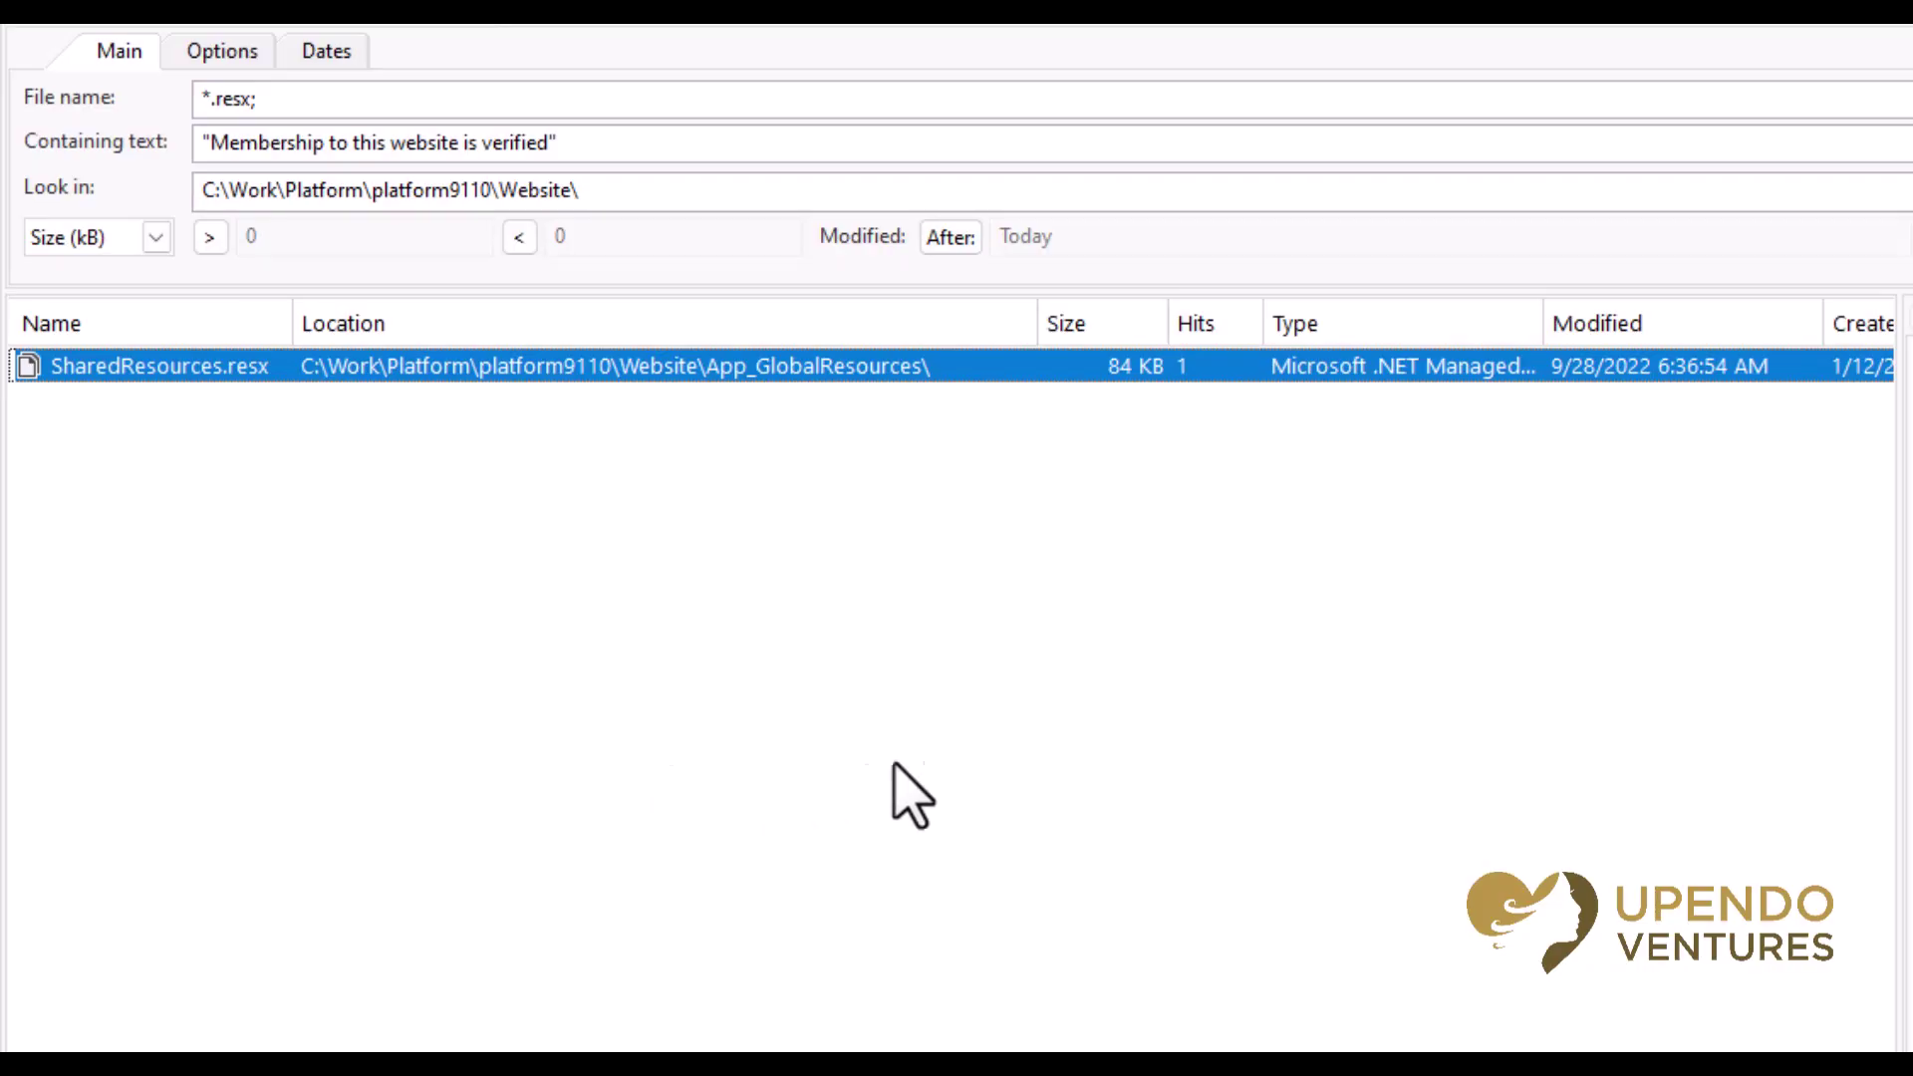
{"action": "key", "text": "alt+Tab"}
{"action": "key", "text": "Tab"}
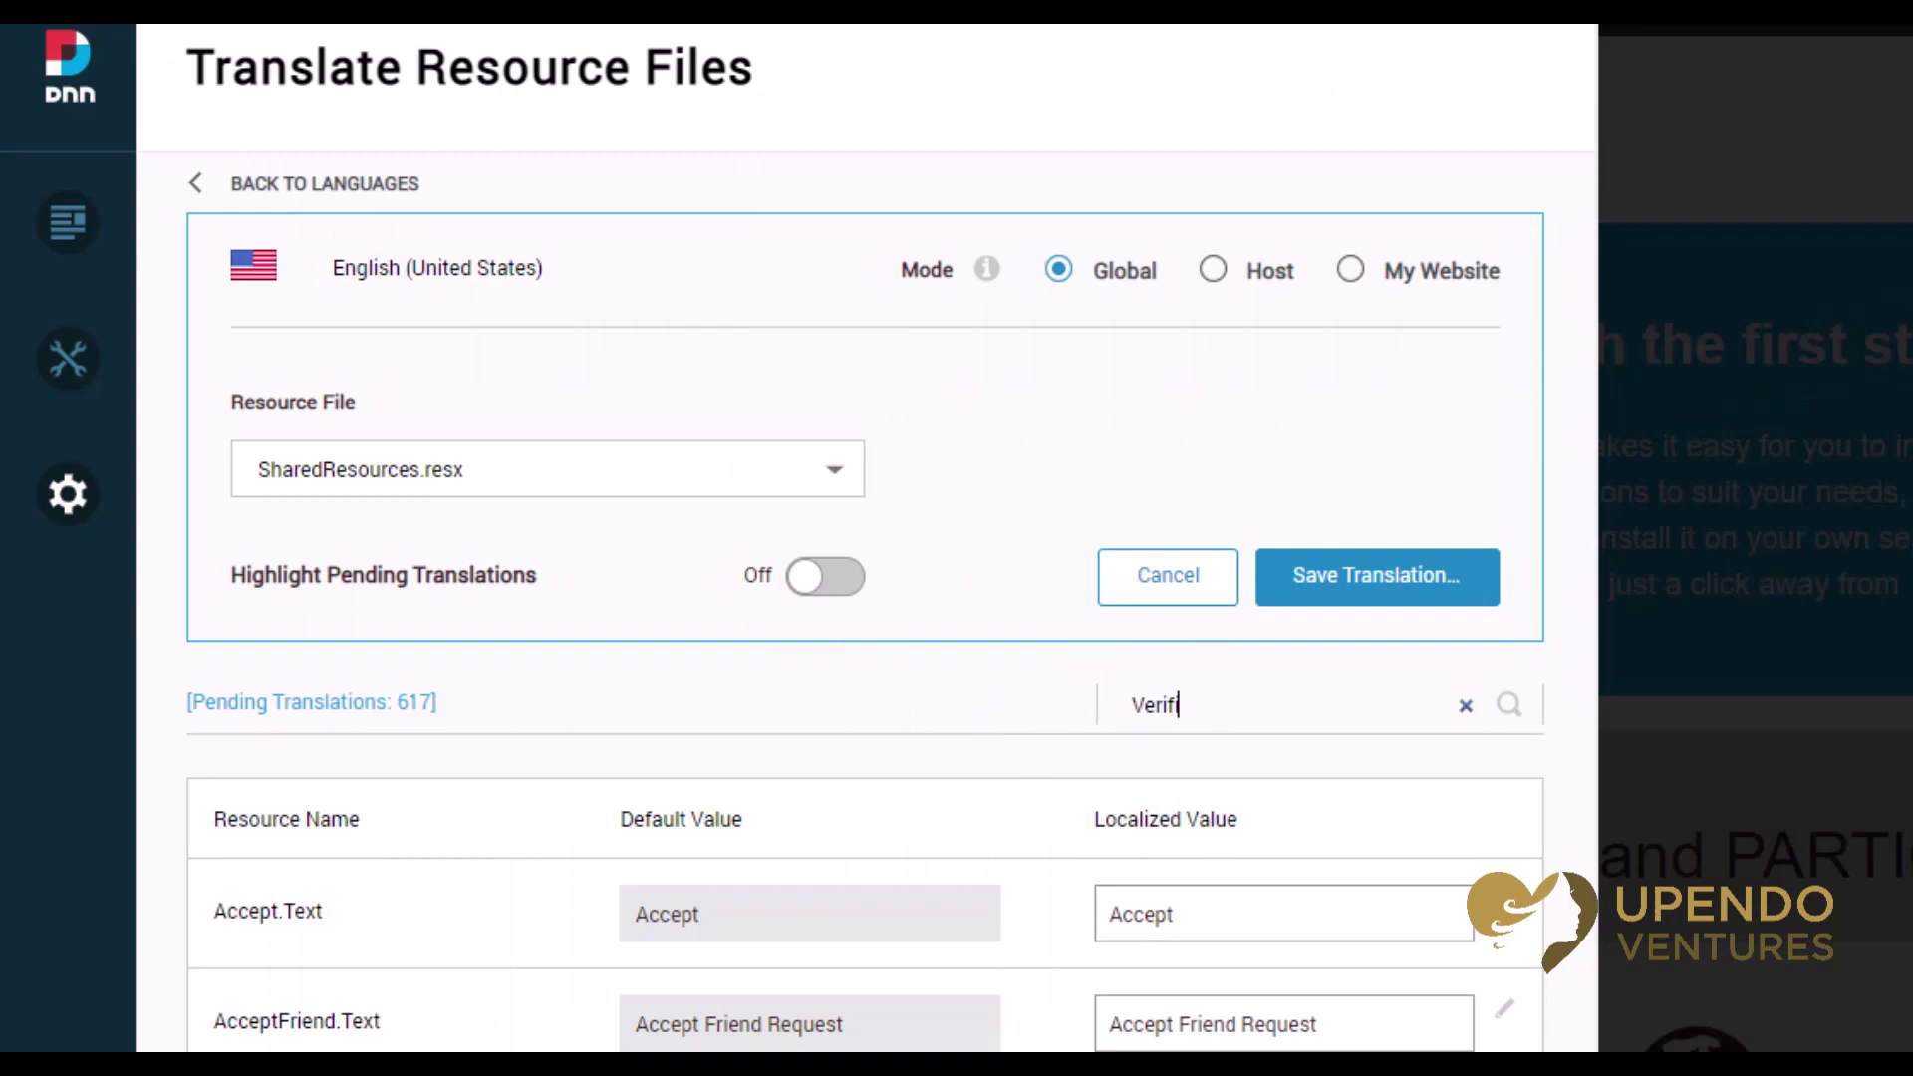
{"action": "scroll", "coordinate": [1358, 760], "scroll_direction": "down", "scroll_amount": 5}
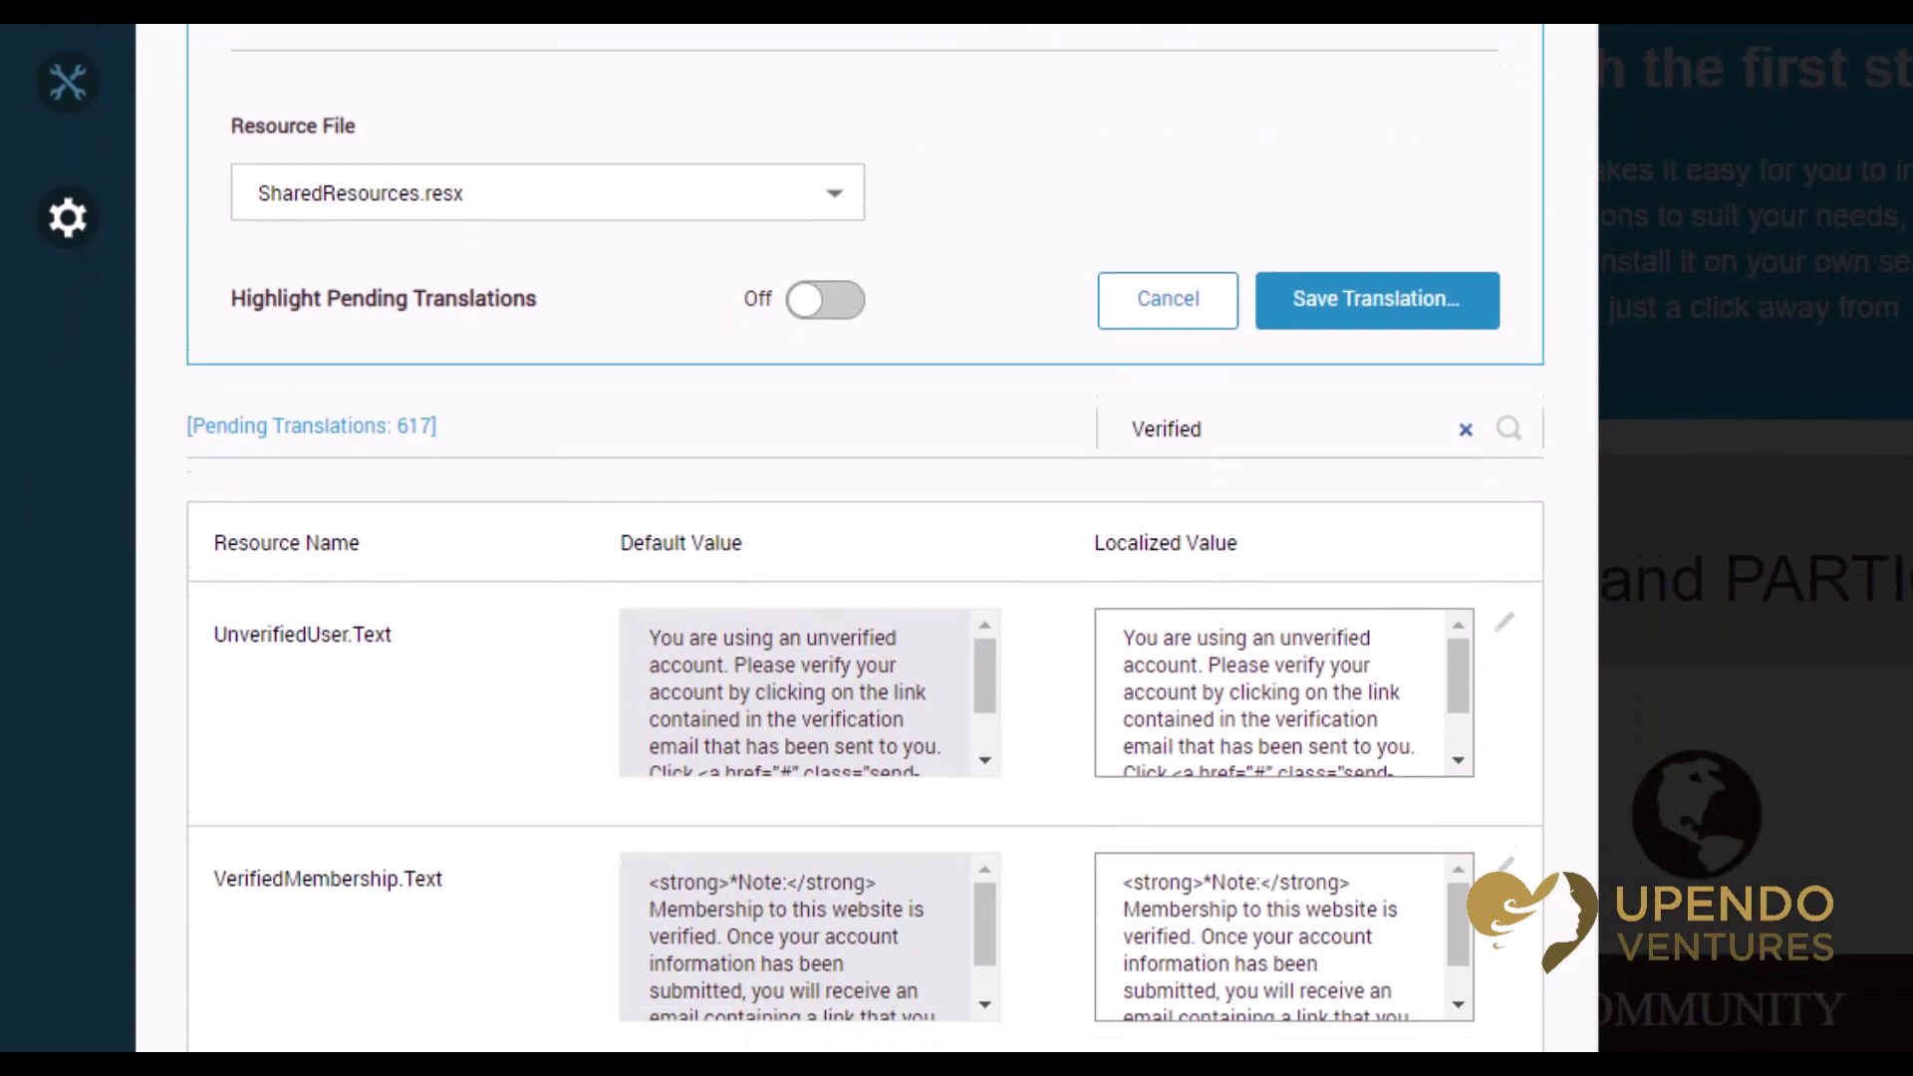
Reword the localized value of VerifiedMembership.Text to "Memberships to this website are all verified.", save the translation and close the settings
{"action": "left_click", "coordinate": [1361, 720]}
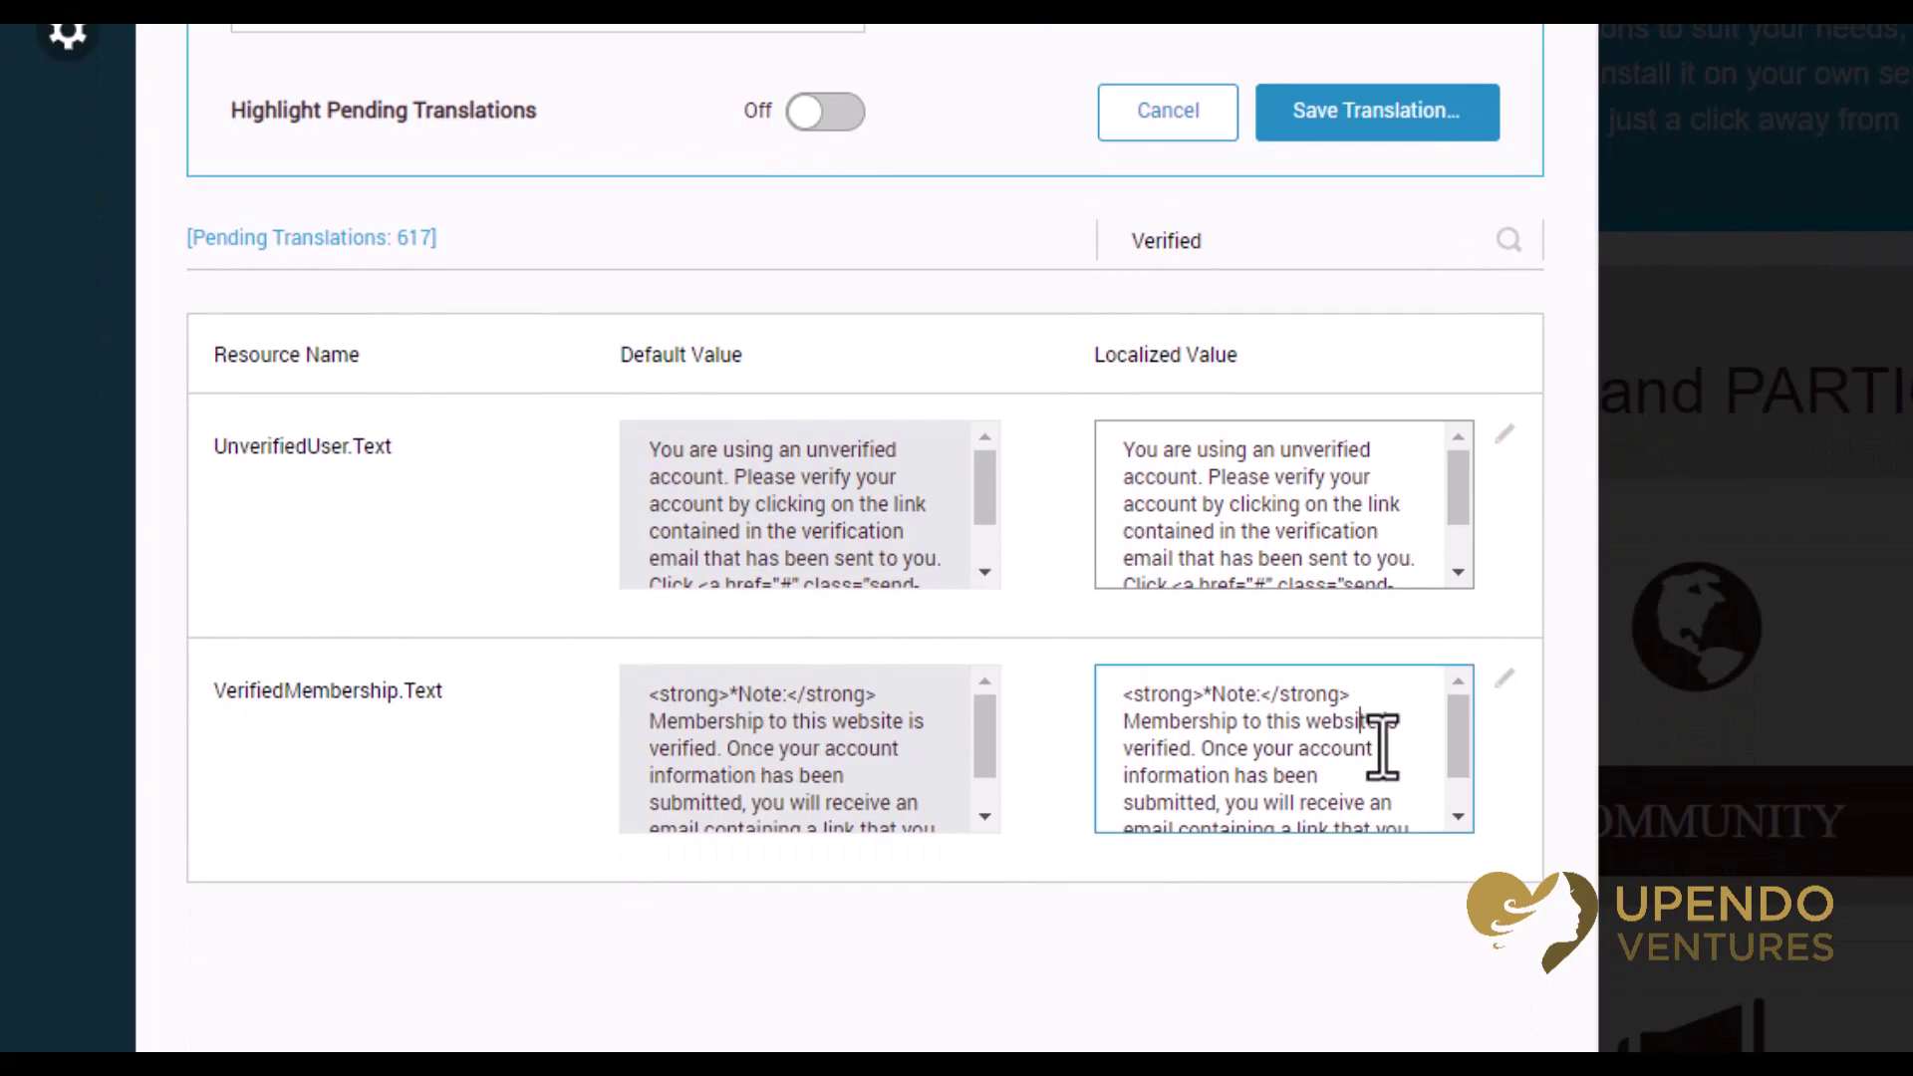
{"action": "scroll", "coordinate": [1377, 747], "scroll_direction": "down", "scroll_amount": 1}
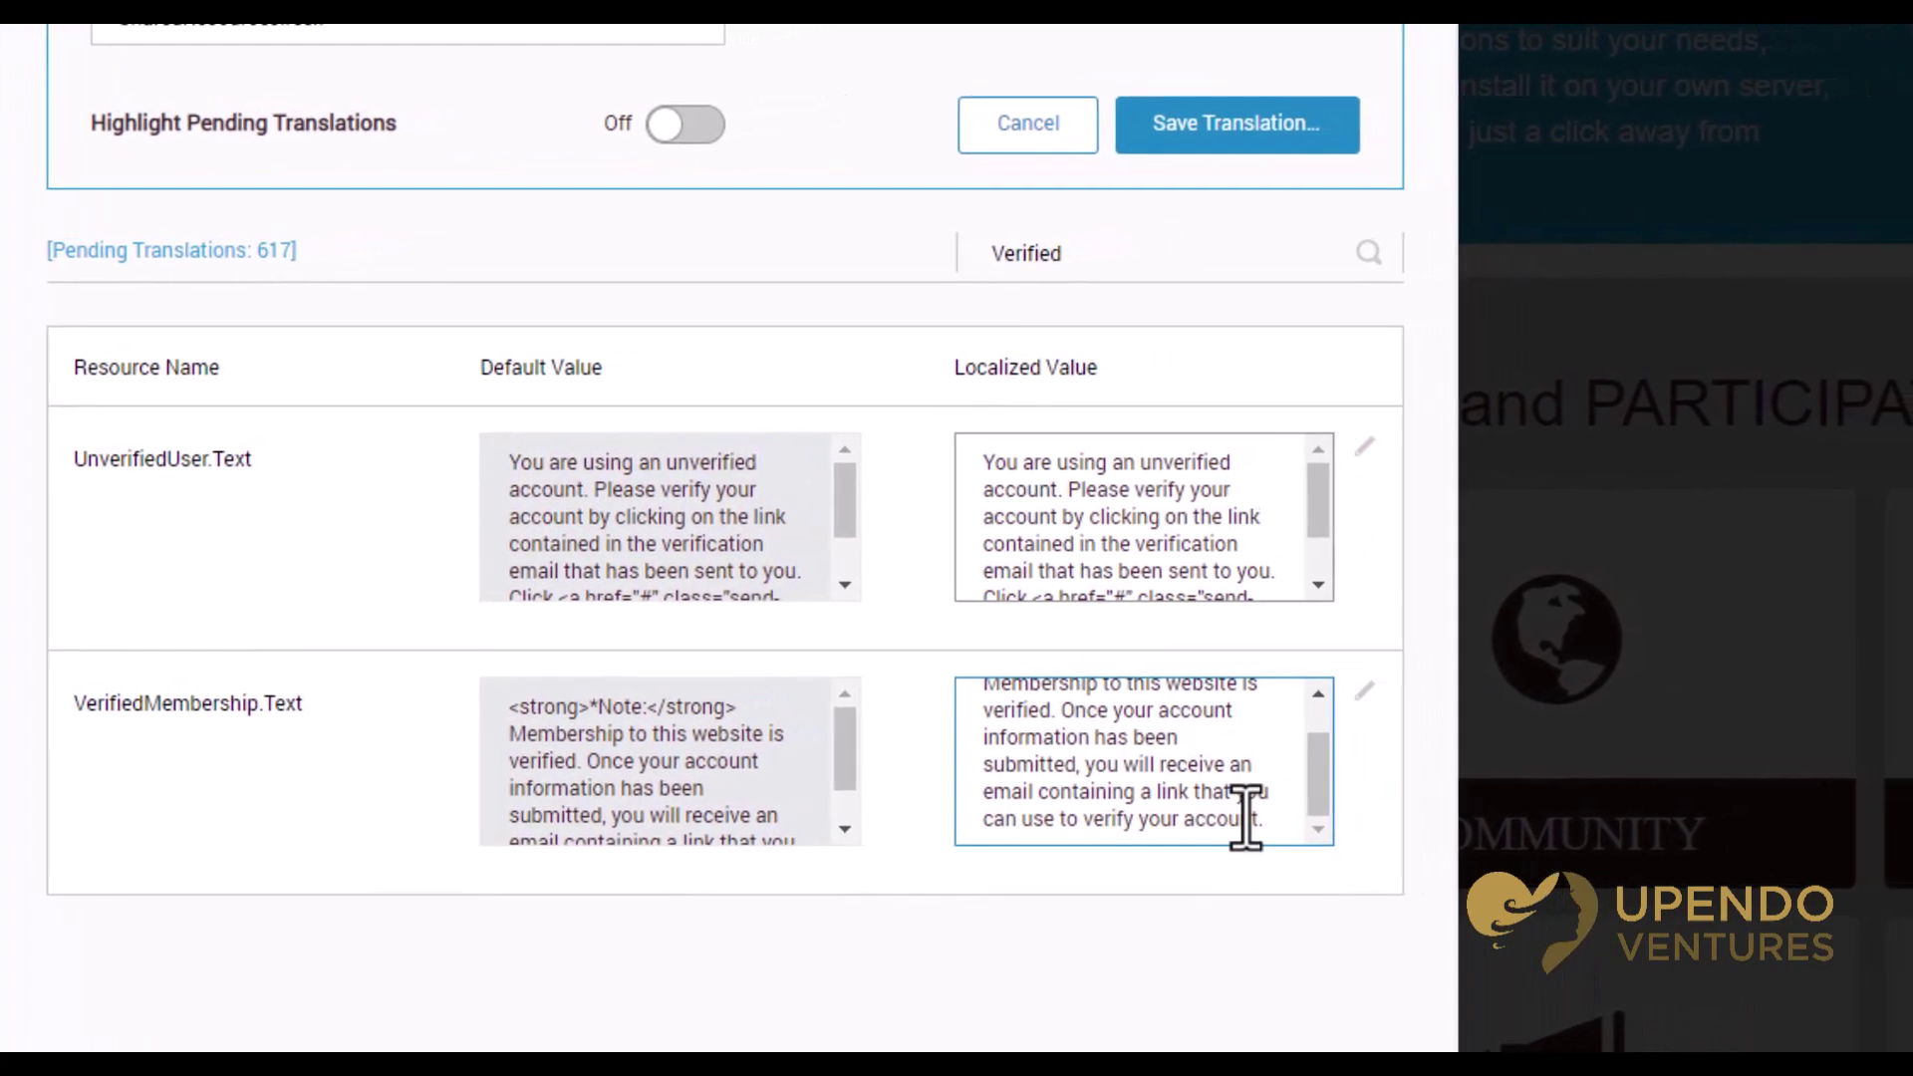
{"action": "scroll", "coordinate": [1370, 785], "scroll_direction": "up", "scroll_amount": 1}
{"action": "scroll", "coordinate": [1228, 797], "scroll_direction": "up", "scroll_amount": 1}
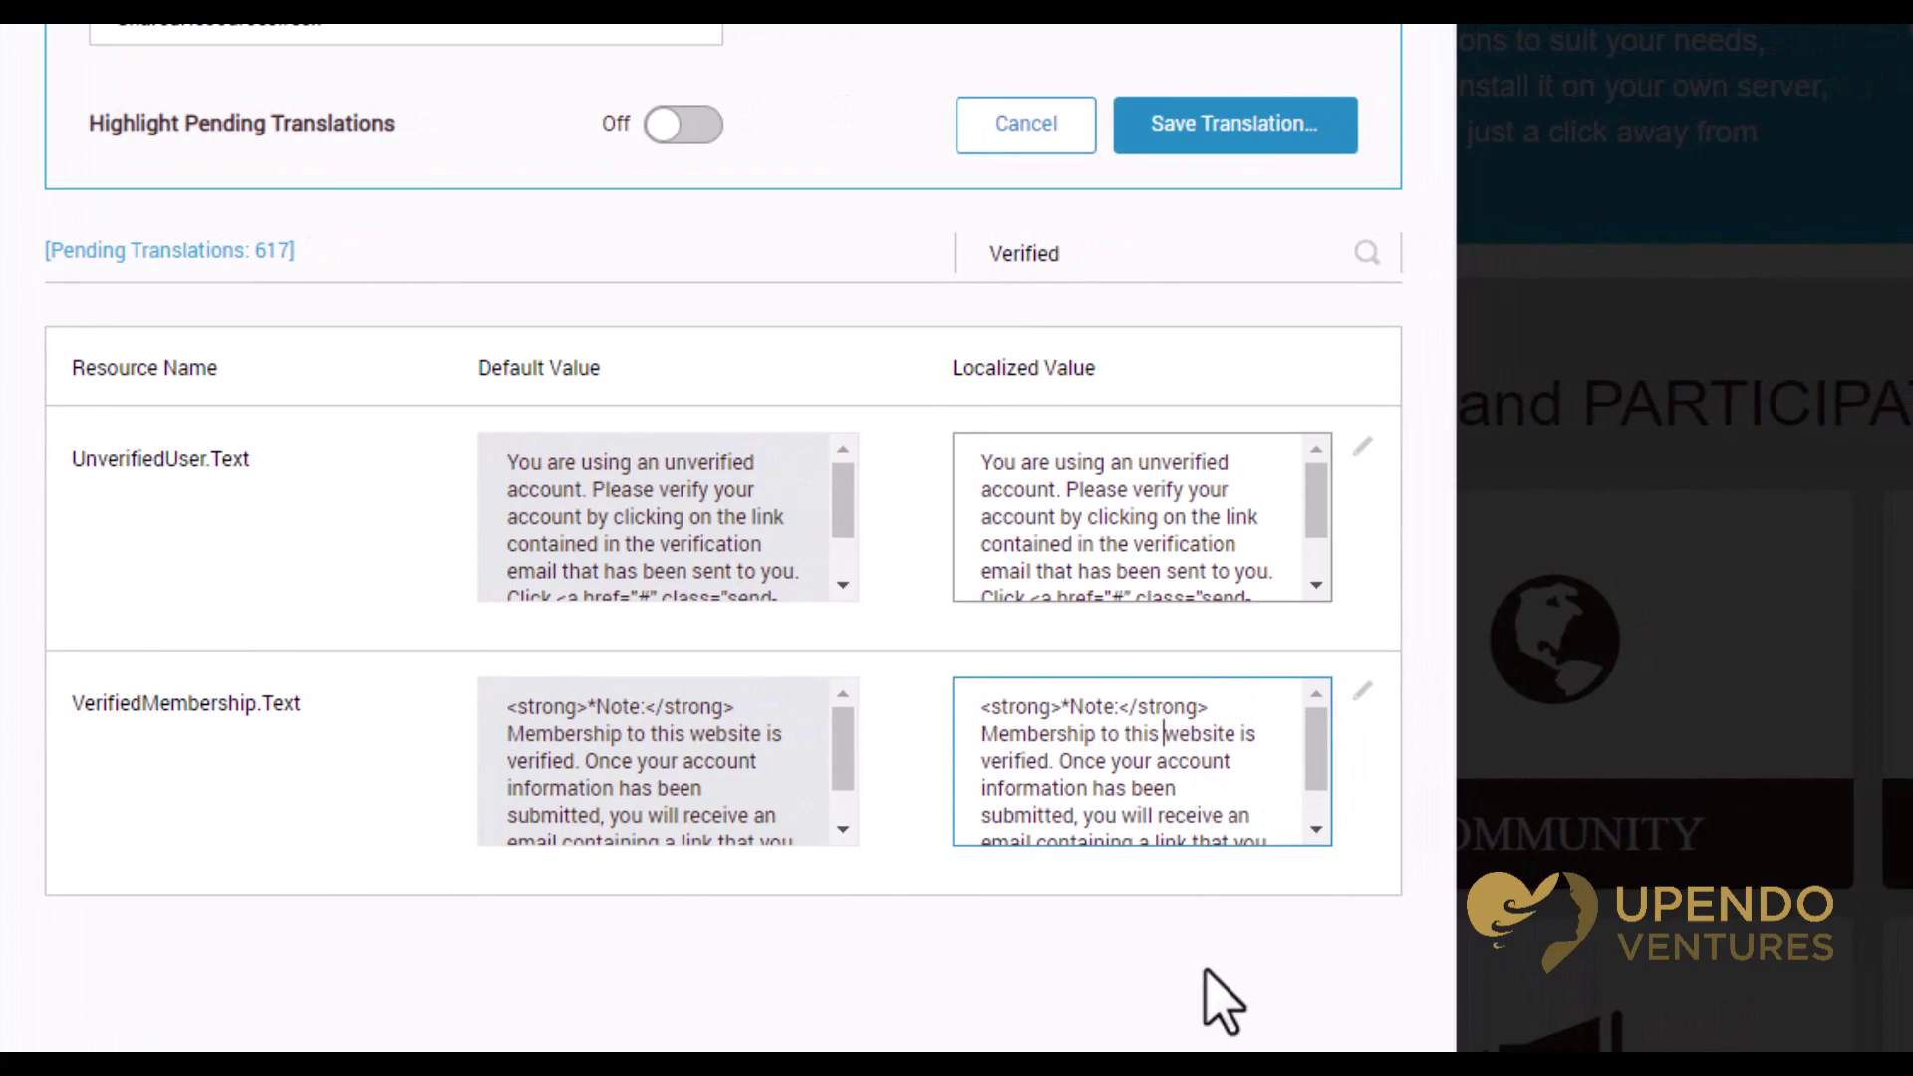
{"action": "left_click", "coordinate": [1100, 734]}
{"action": "type", "text": "site "}
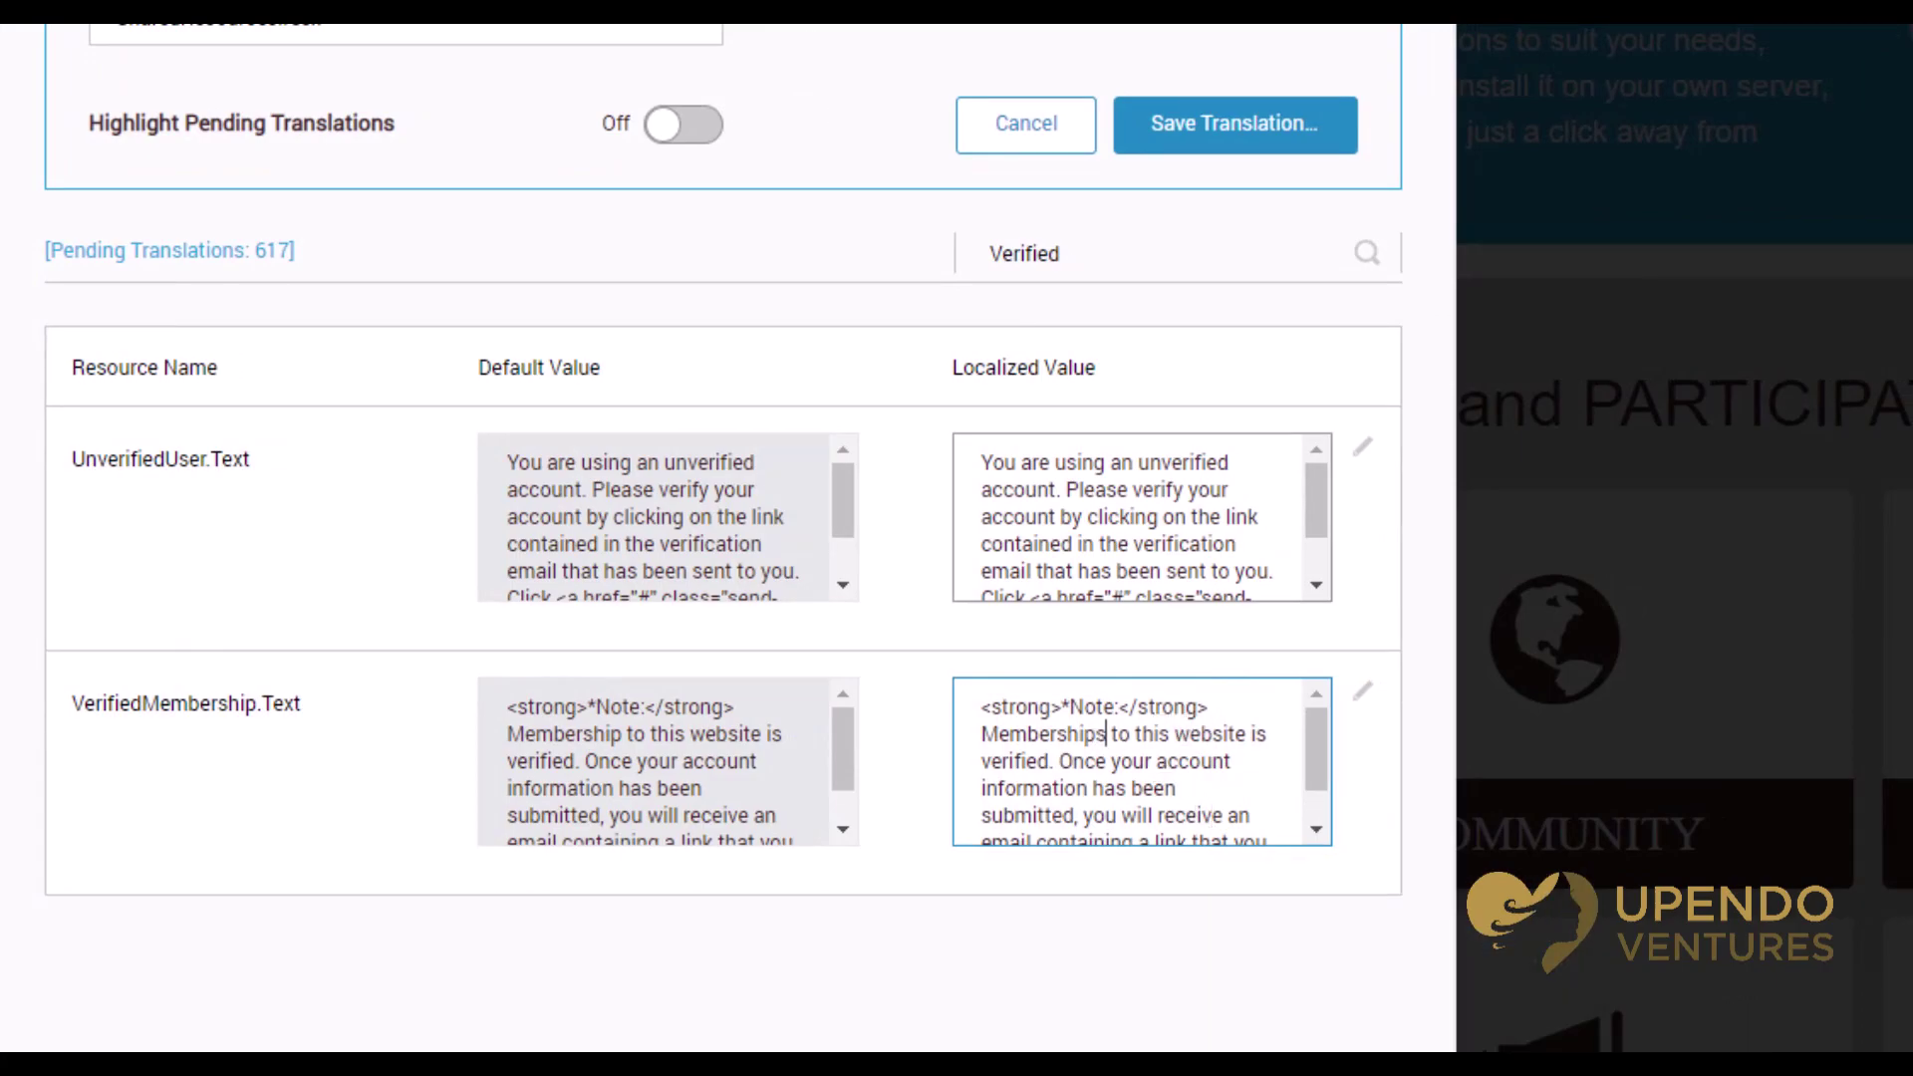
{"action": "type", "text": "are"}
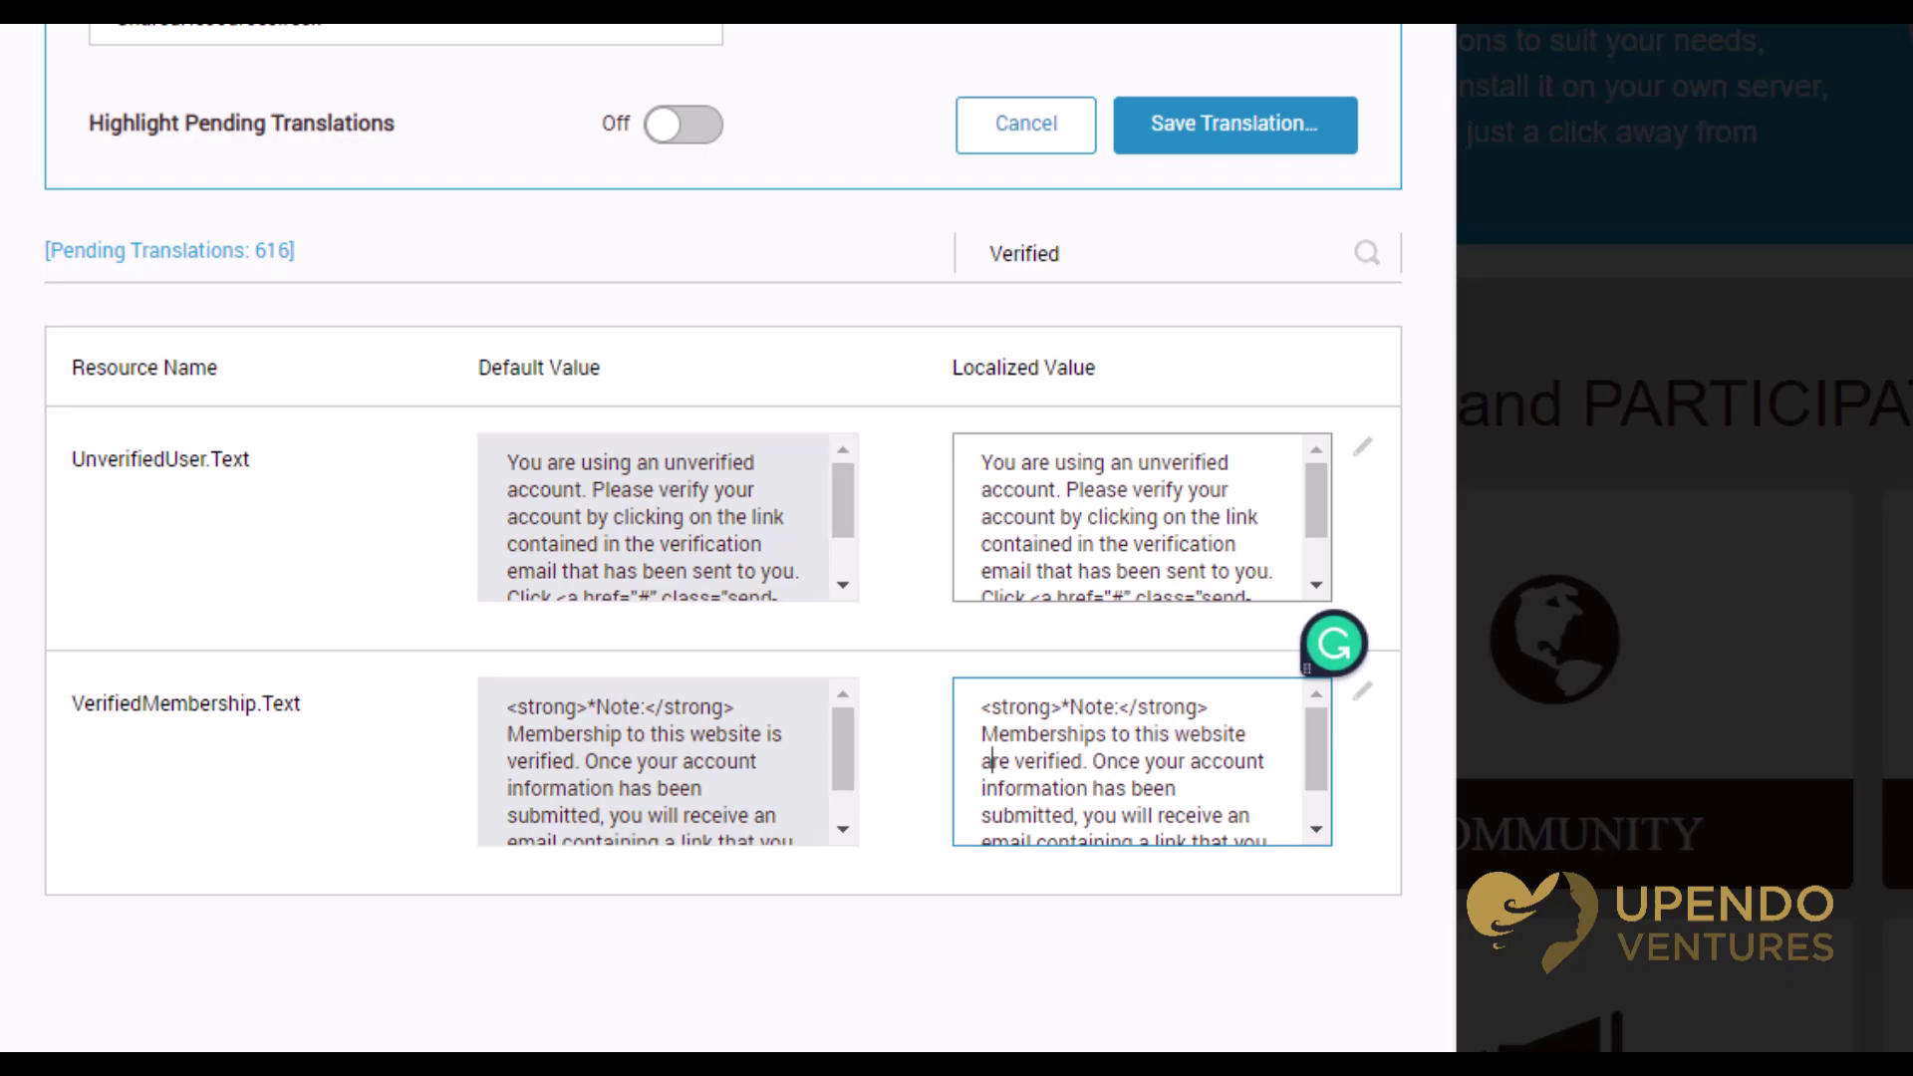
{"action": "left_click", "coordinate": [1014, 762]}
{"action": "type", "text": "all"}
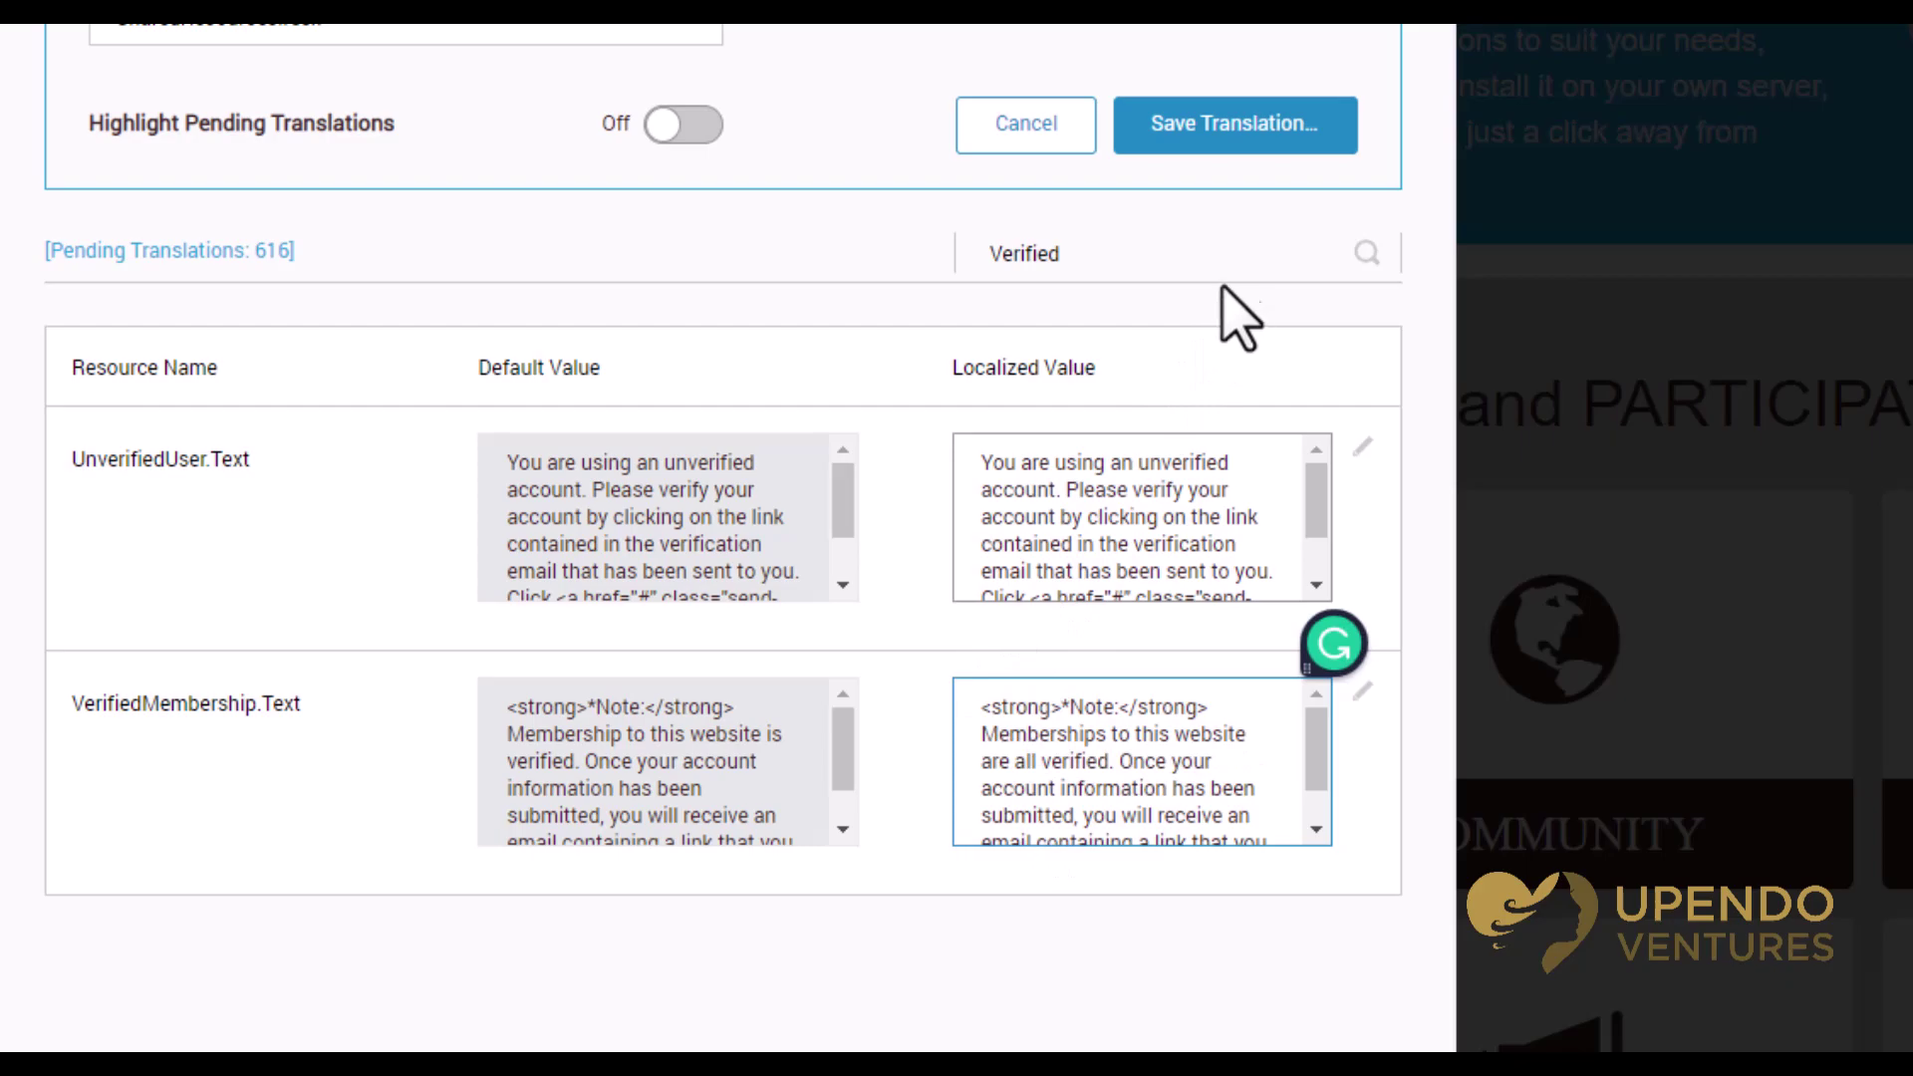
{"action": "left_click", "coordinate": [1247, 118]}
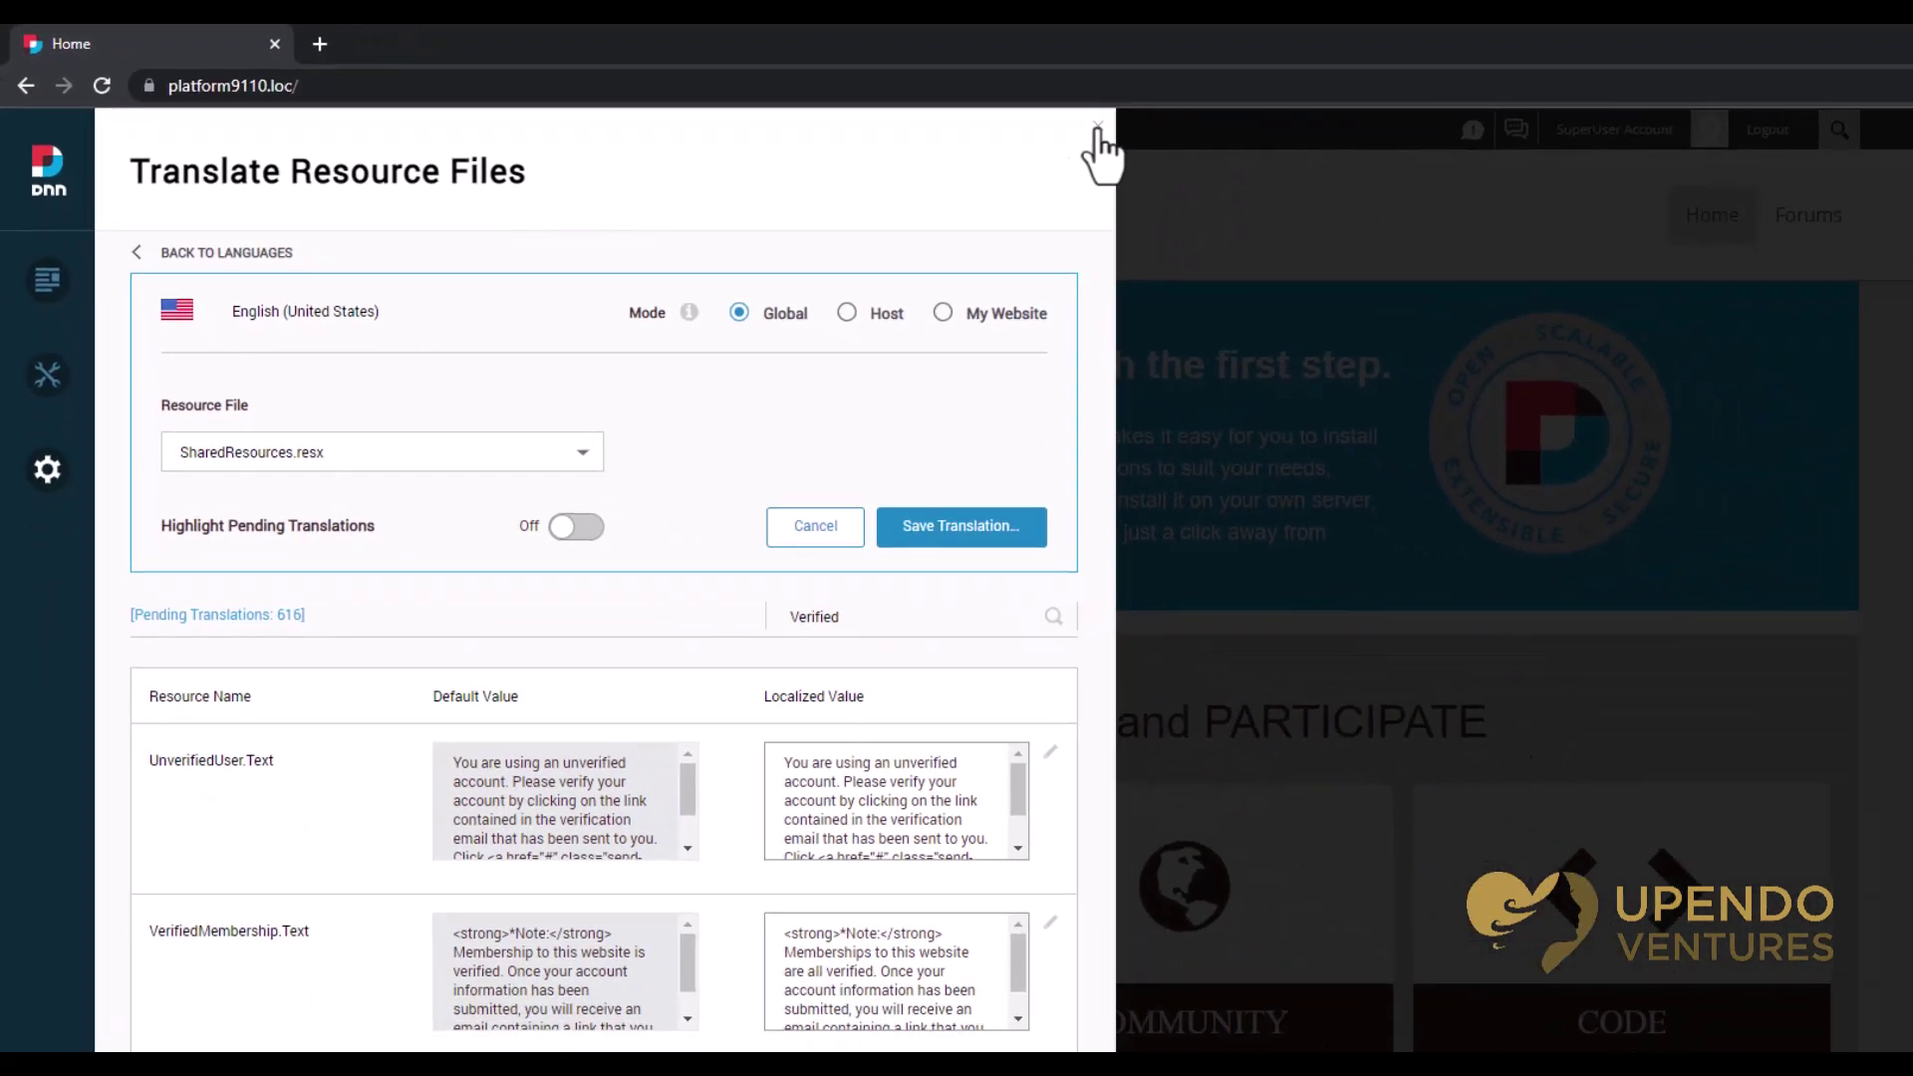
{"action": "left_click", "coordinate": [1098, 127]}
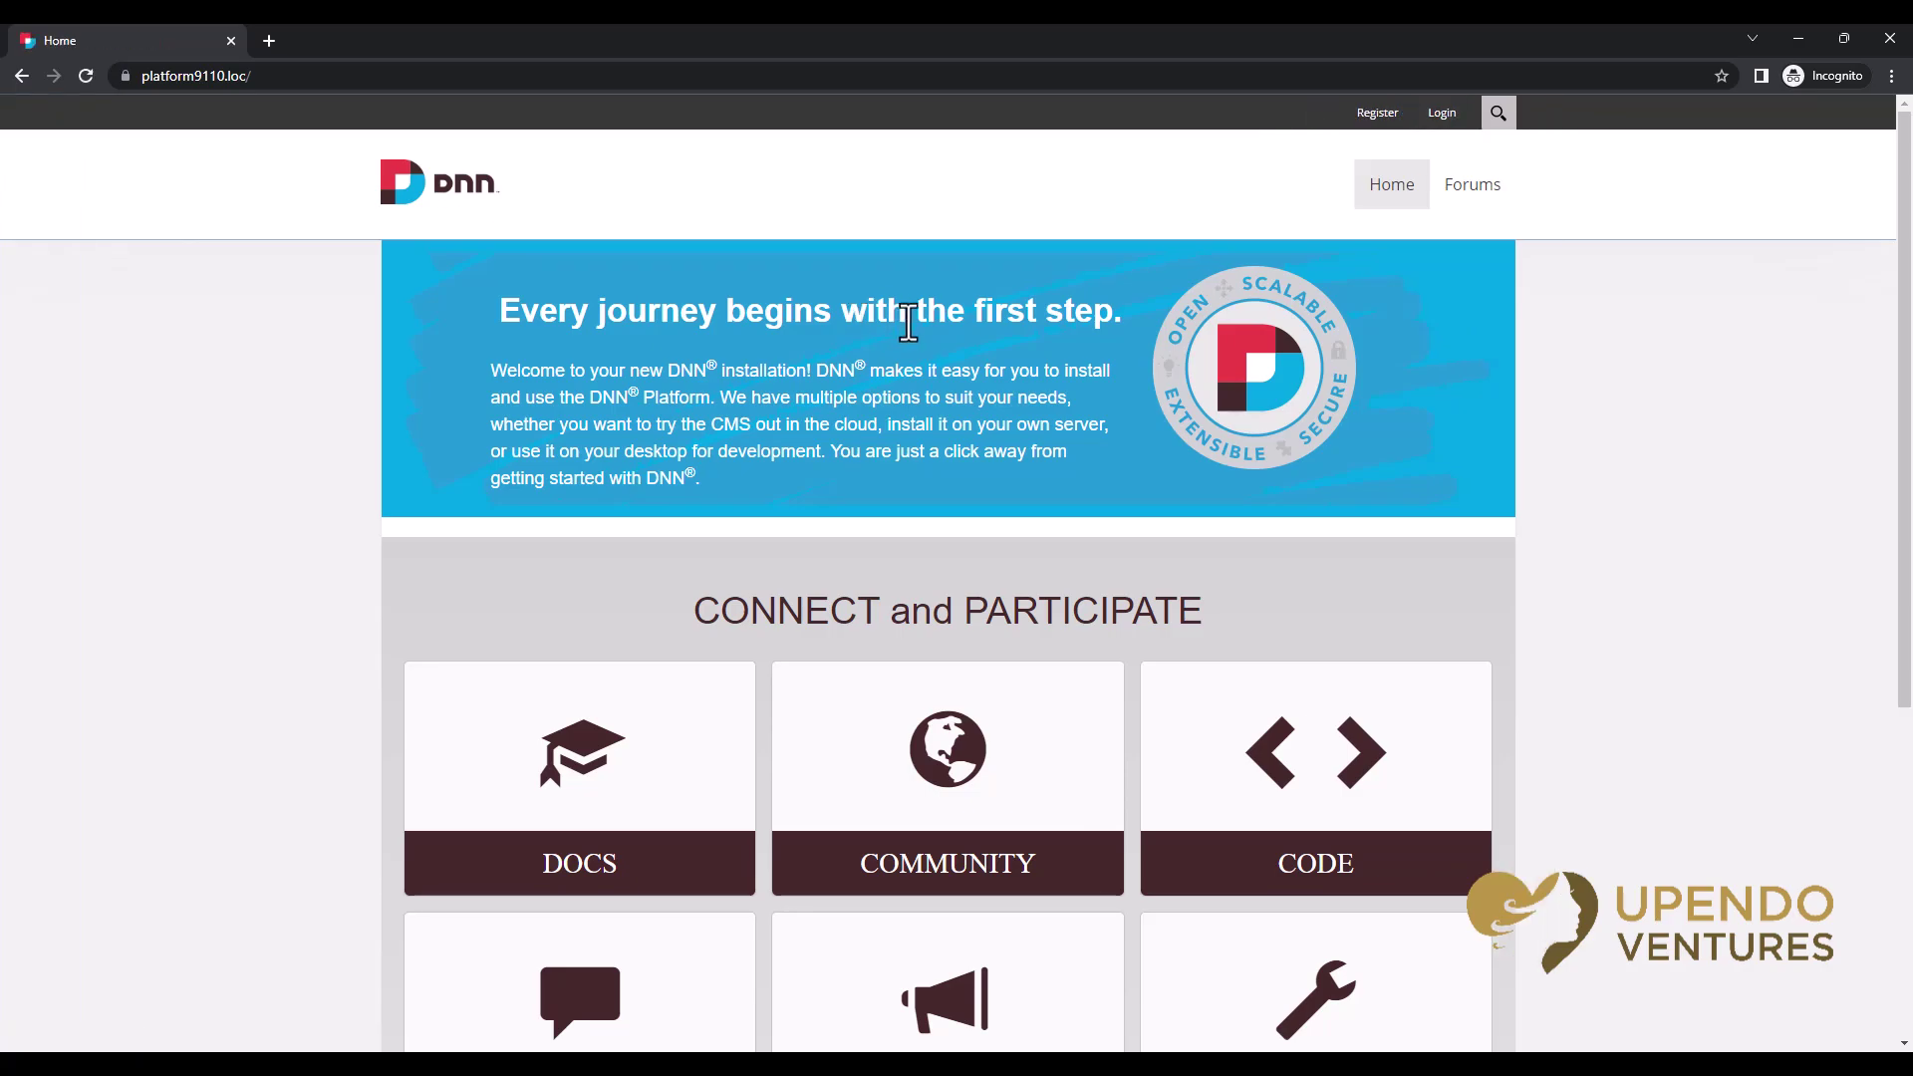
Open the registration form, check the wording of the first sentence in its membership note, and close the form
{"action": "left_click", "coordinate": [1377, 113]}
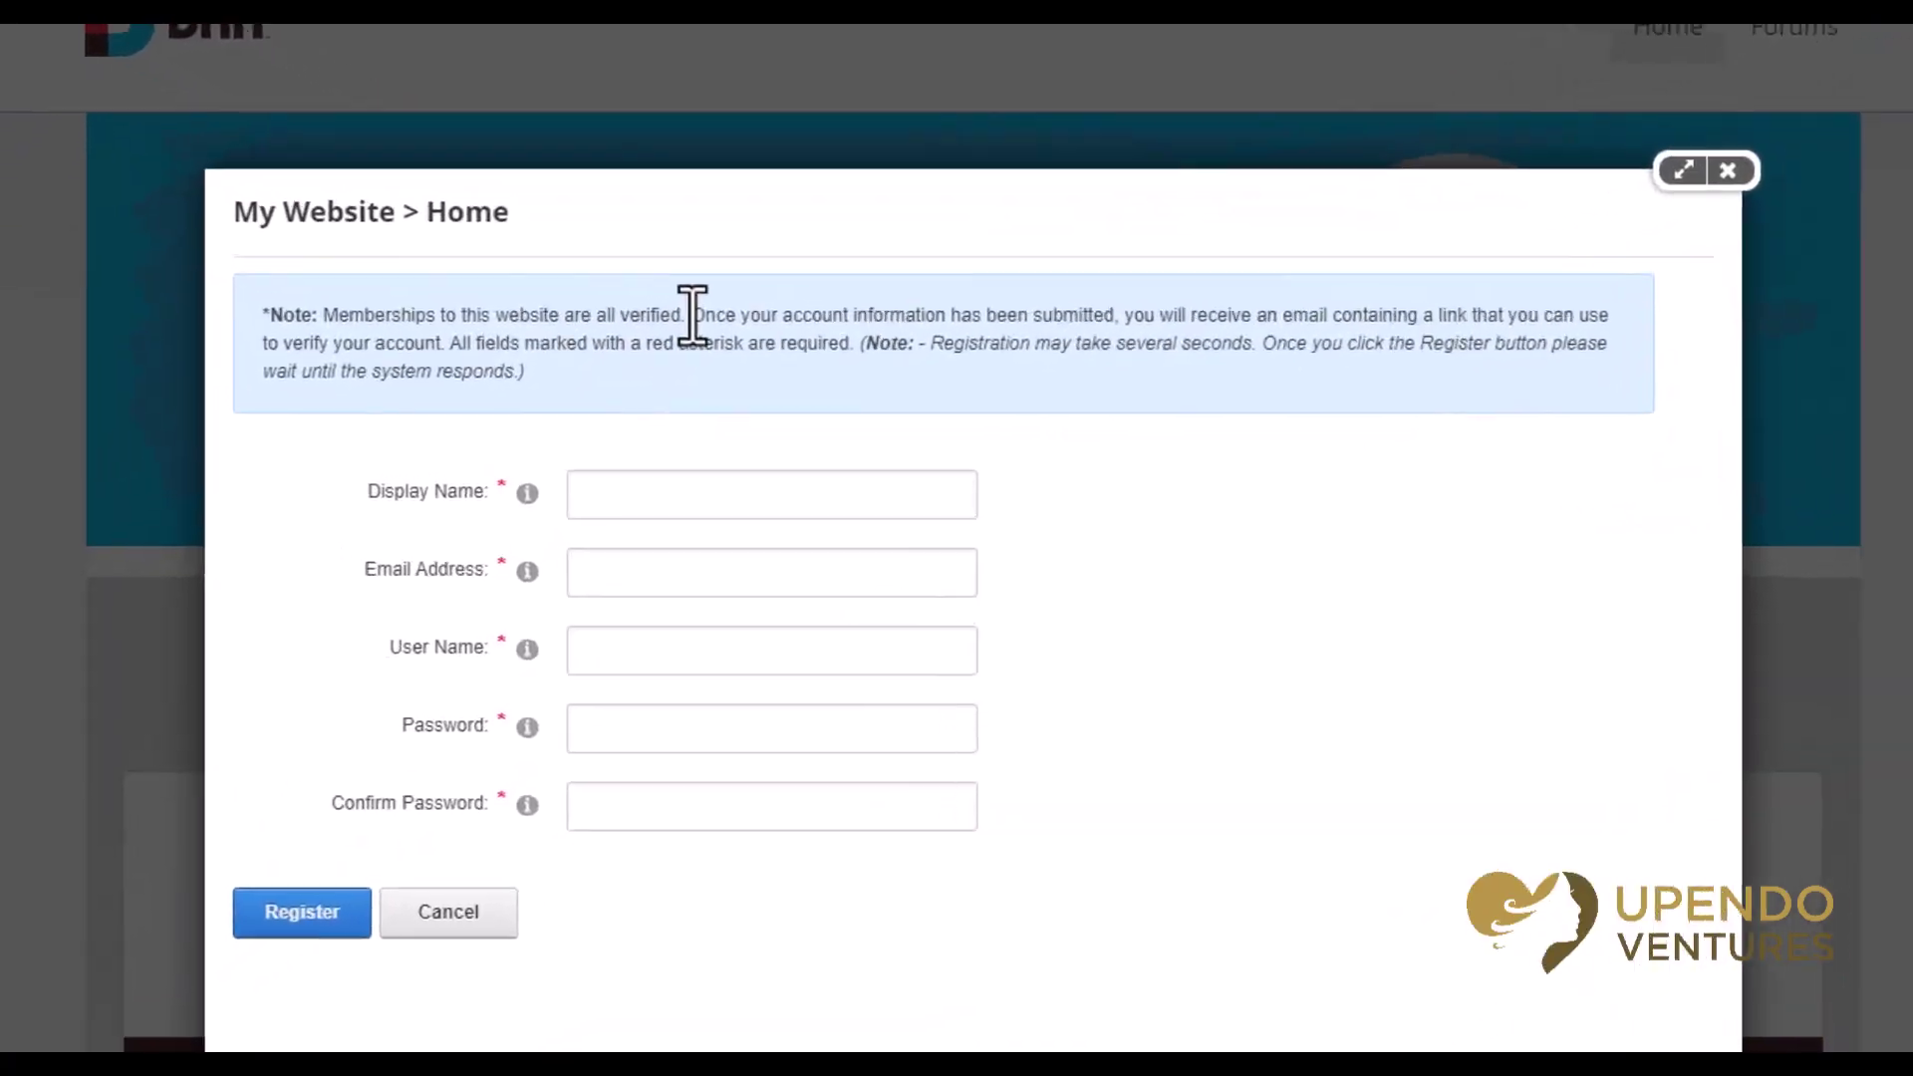
{"action": "left_click_drag", "start_coordinate": [773, 368], "coordinate": [538, 370]}
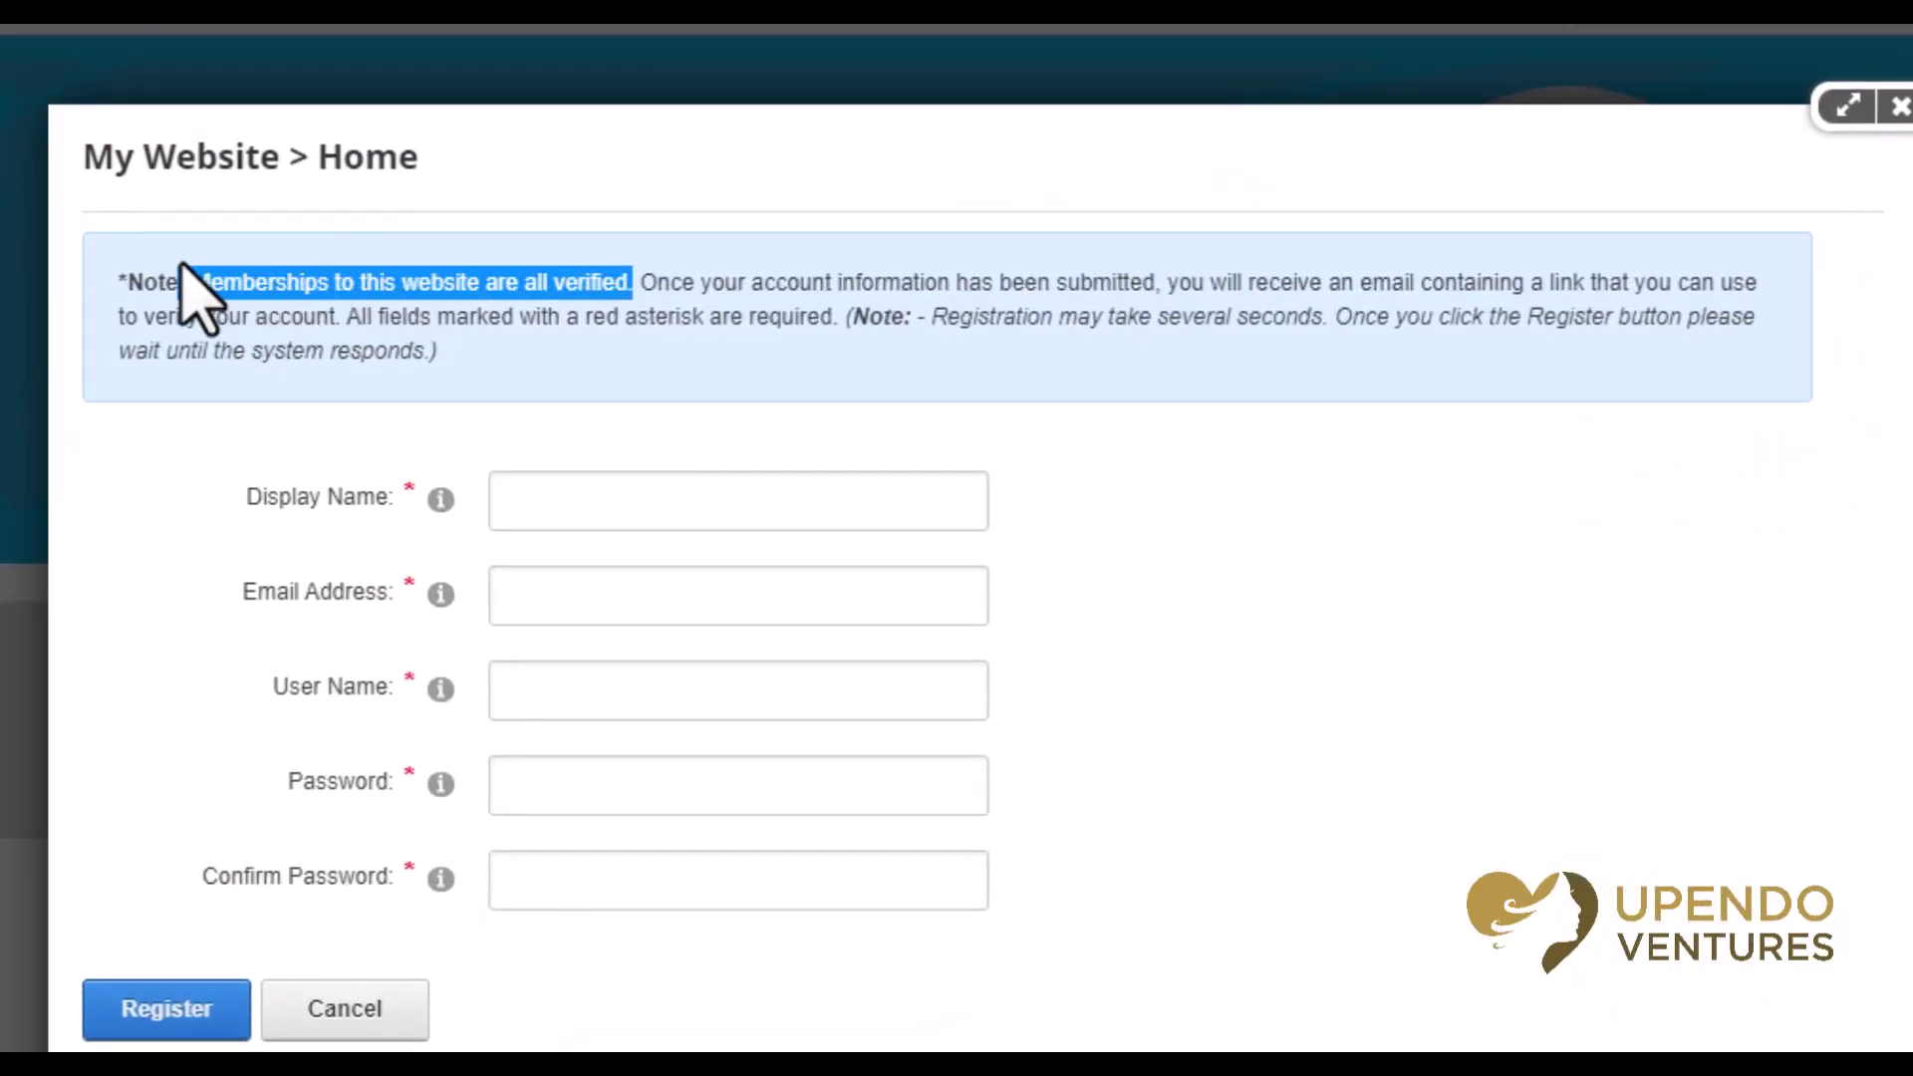
{"action": "left_click", "coordinate": [197, 304]}
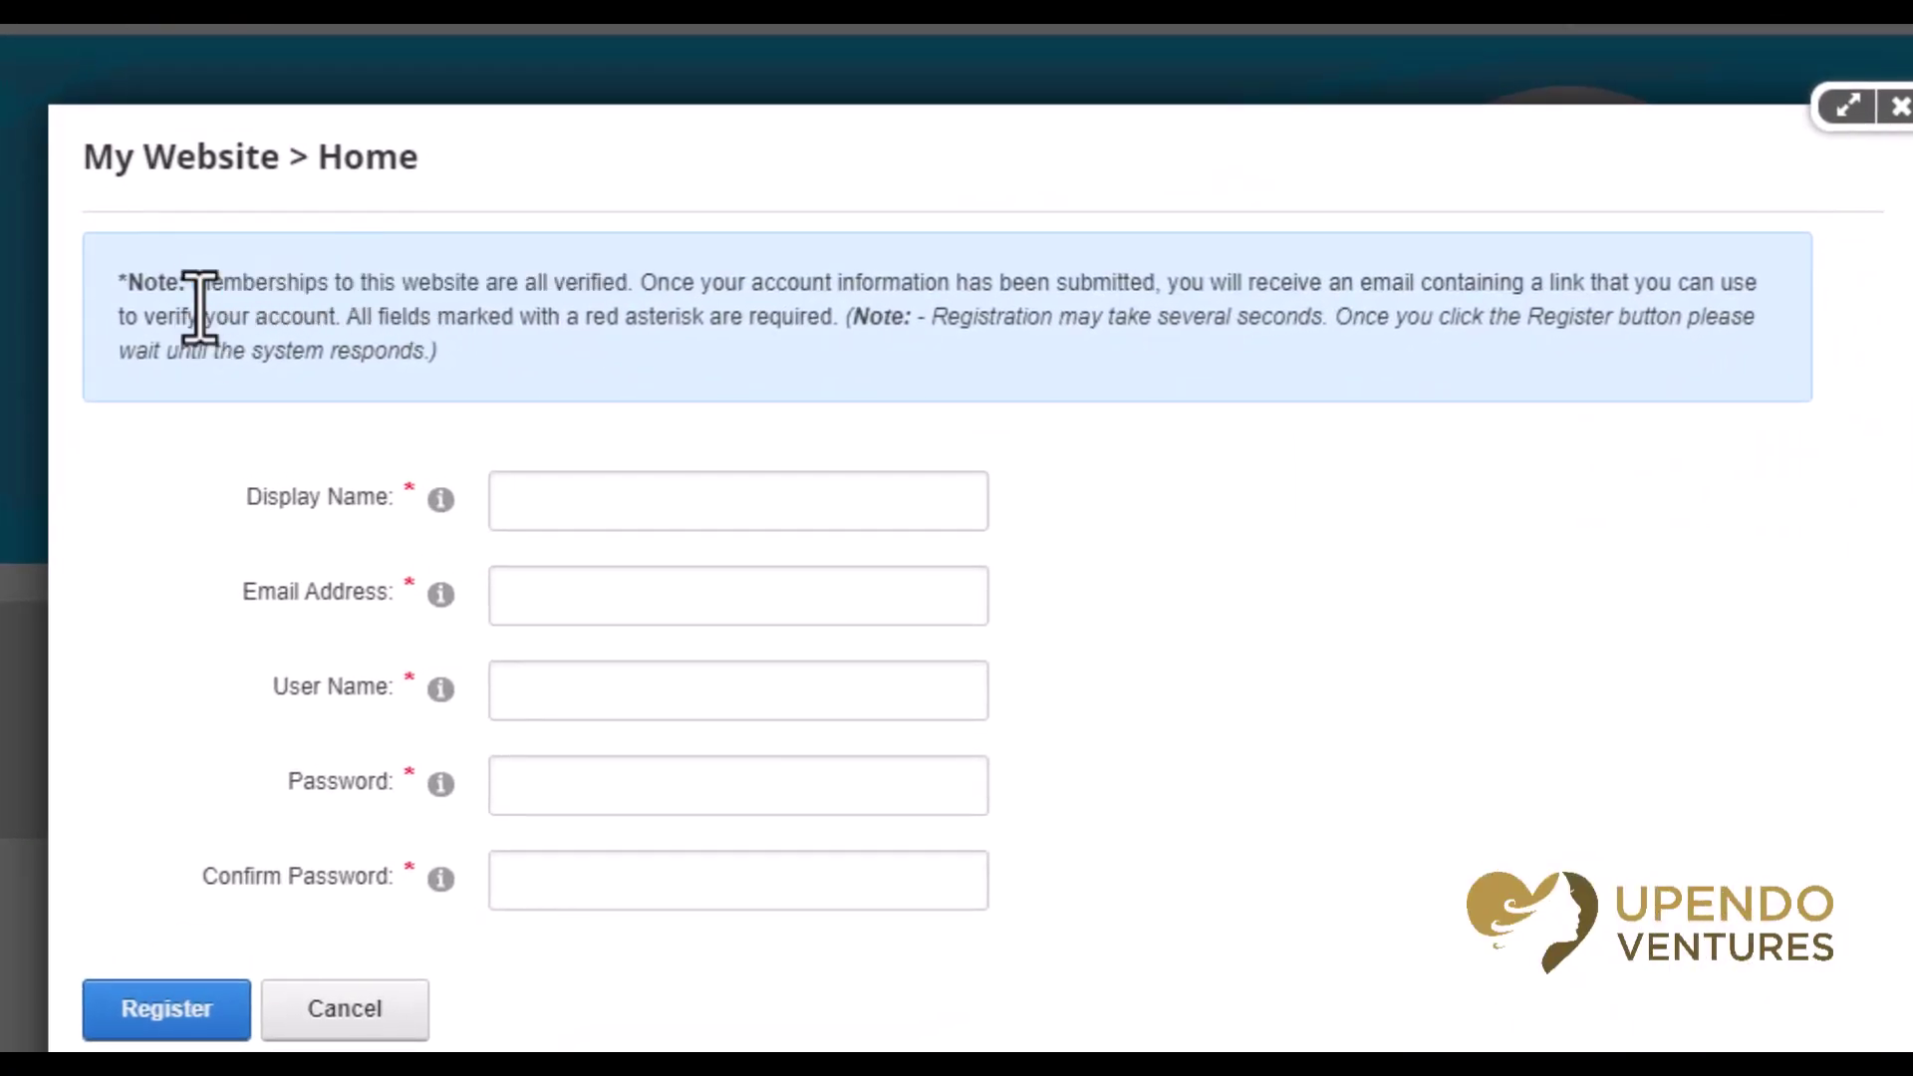
{"action": "left_click", "coordinate": [1898, 106]}
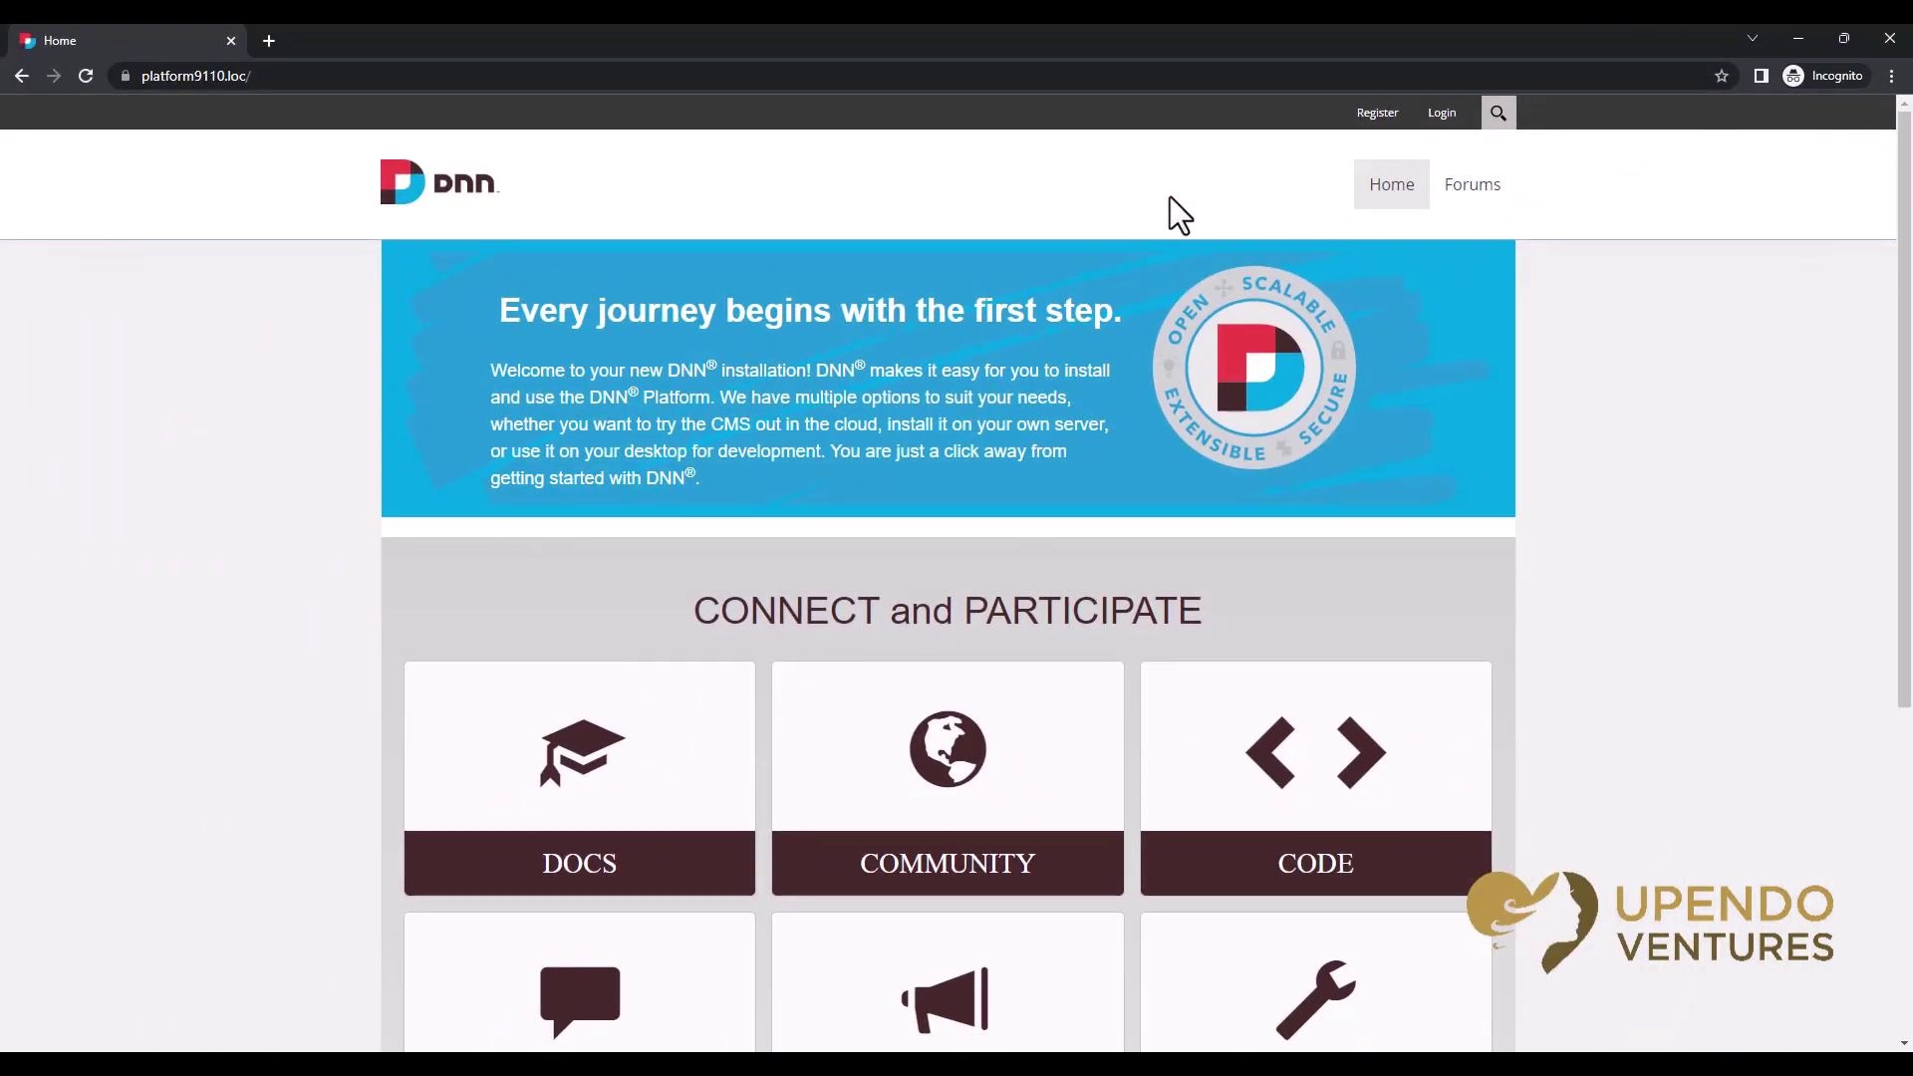